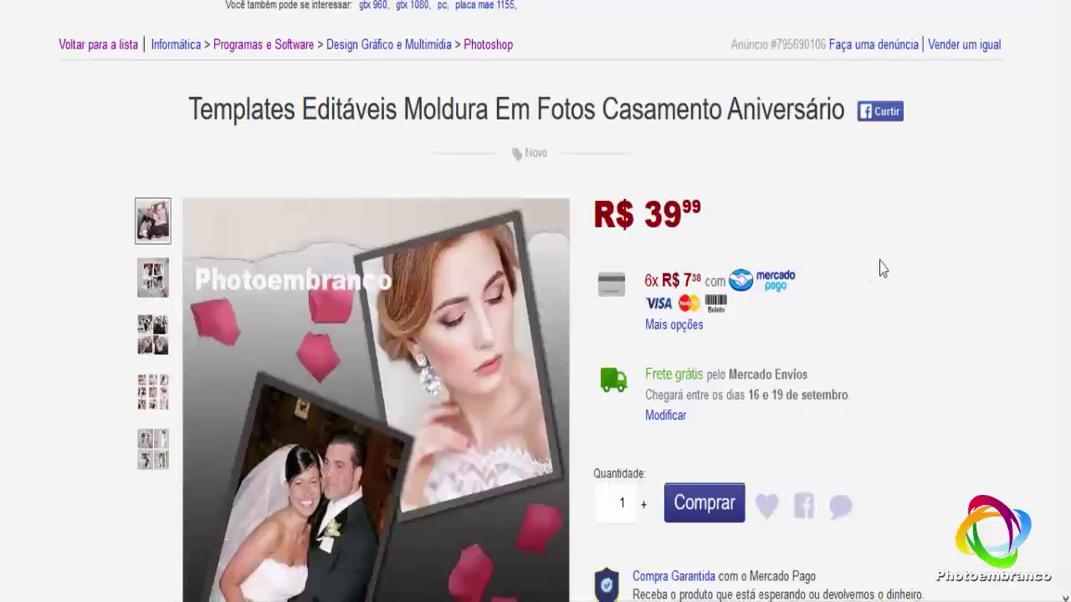
Scroll the Sony Vegas virtual sets listing and enlarge its second collage preview.
{"action": "scroll", "coordinate": [883, 268], "scroll_direction": "down", "scroll_amount": 2}
{"action": "scroll", "coordinate": [882, 267], "scroll_direction": "up", "scroll_amount": 2}
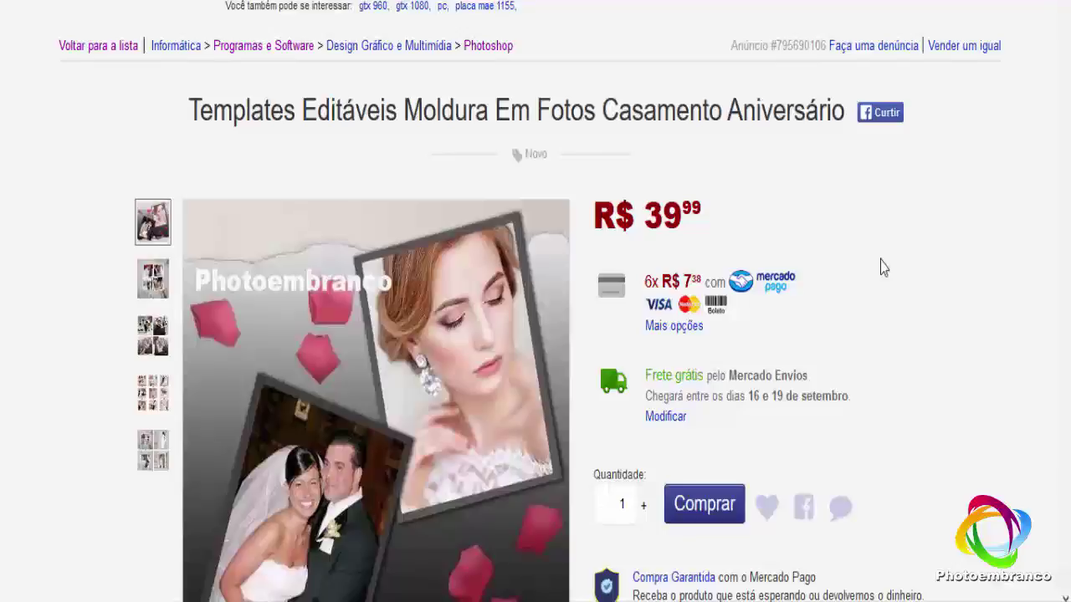
{"action": "scroll", "coordinate": [883, 267], "scroll_direction": "down", "scroll_amount": 2}
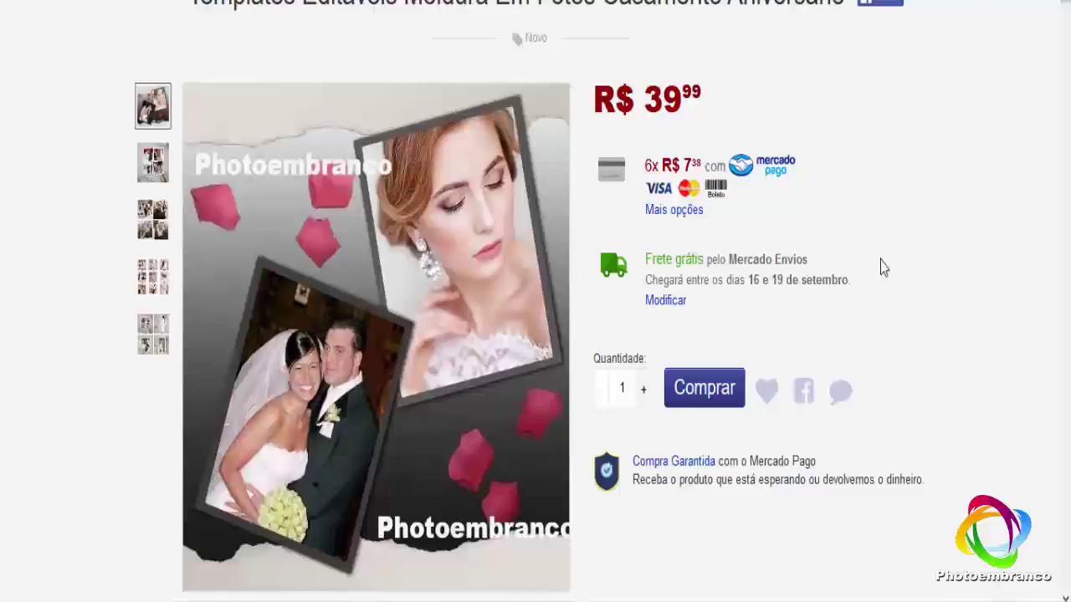
{"action": "scroll", "coordinate": [883, 266], "scroll_direction": "up", "scroll_amount": 2}
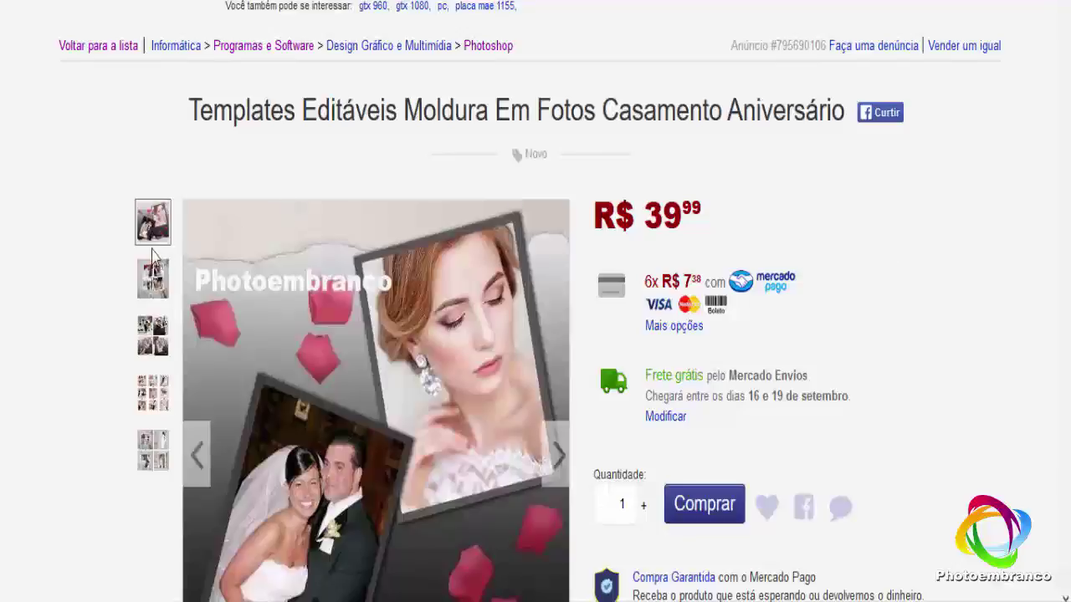
{"action": "left_click", "coordinate": [152, 281]}
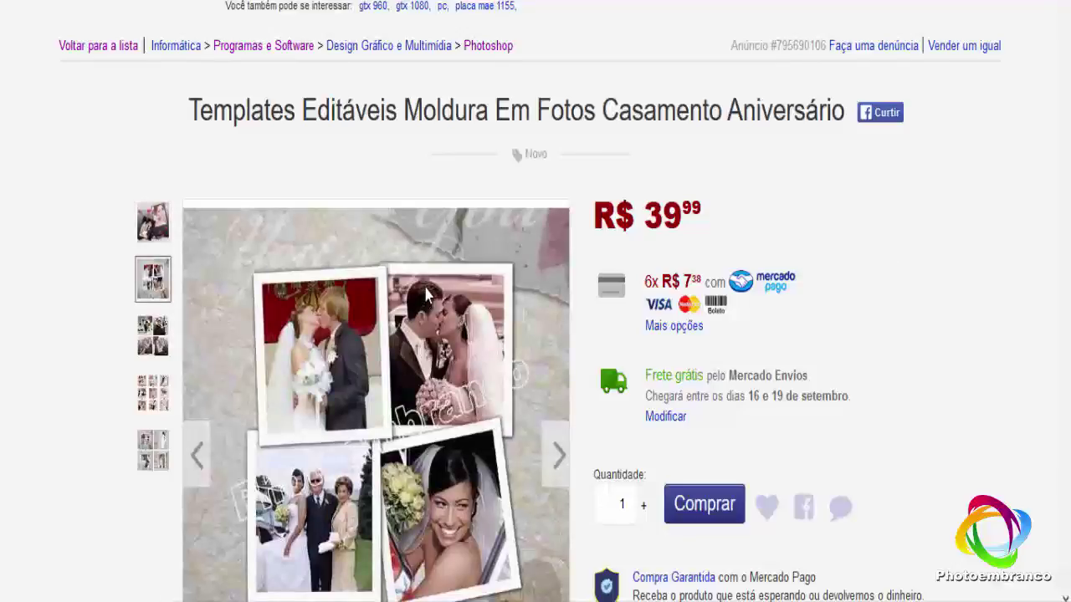
{"action": "scroll", "coordinate": [426, 295], "scroll_direction": "down", "scroll_amount": 2}
{"action": "left_click", "coordinate": [387, 306]}
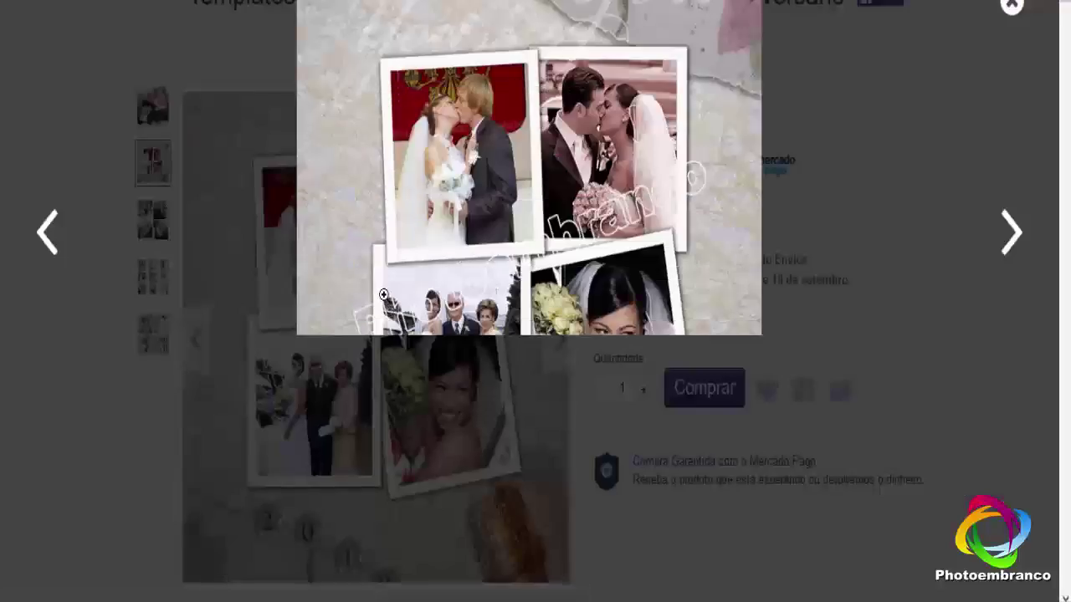
{"action": "left_click", "coordinate": [51, 248]}
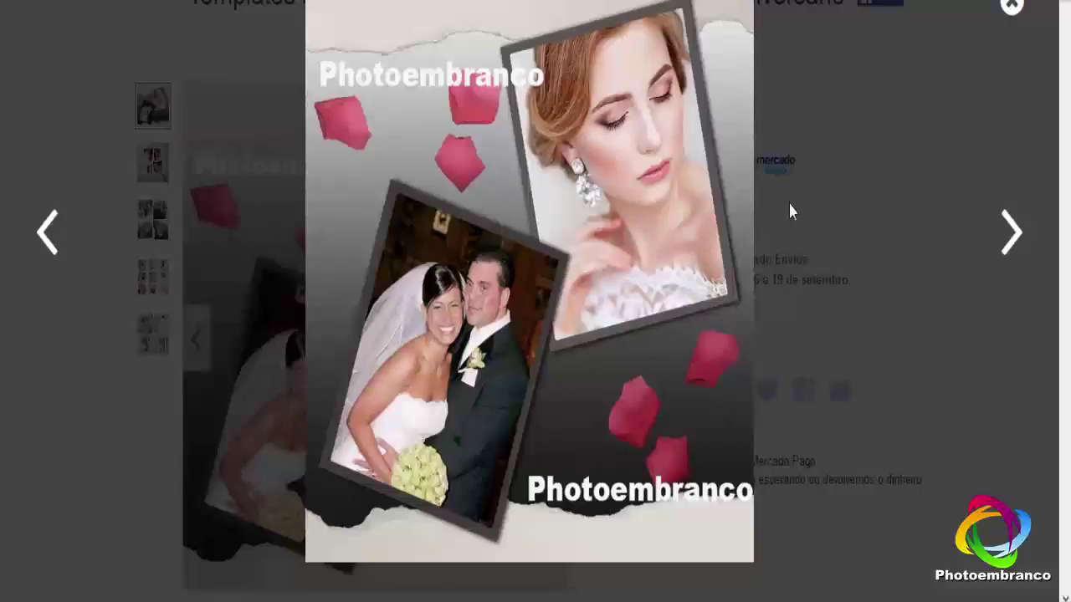
Step through the wedding template previews in the full-screen viewer, then close it.
{"action": "left_click", "coordinate": [1013, 227]}
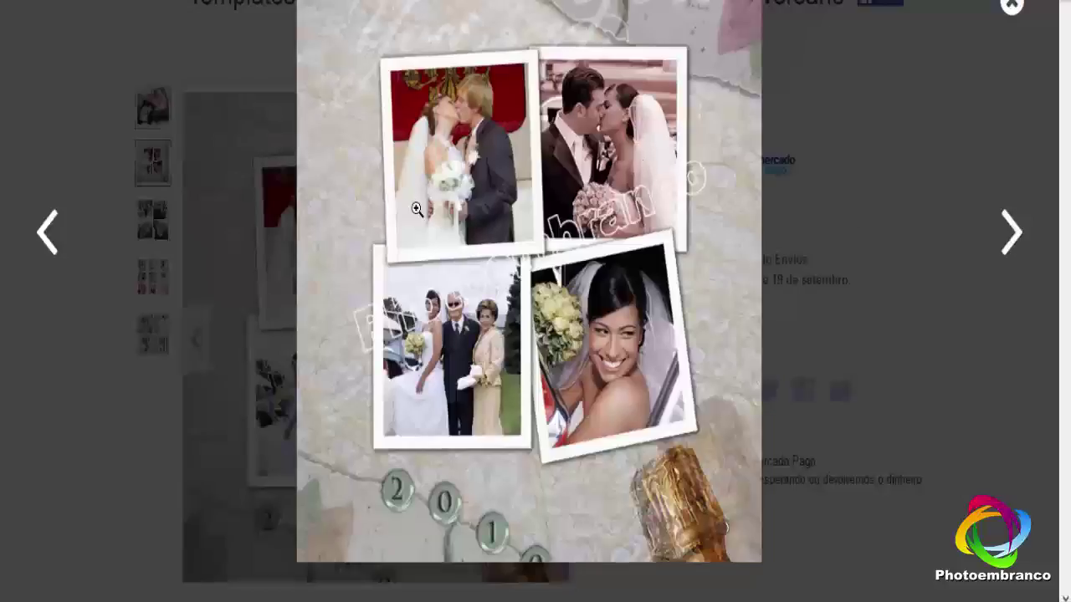
{"action": "left_click", "coordinate": [1012, 239]}
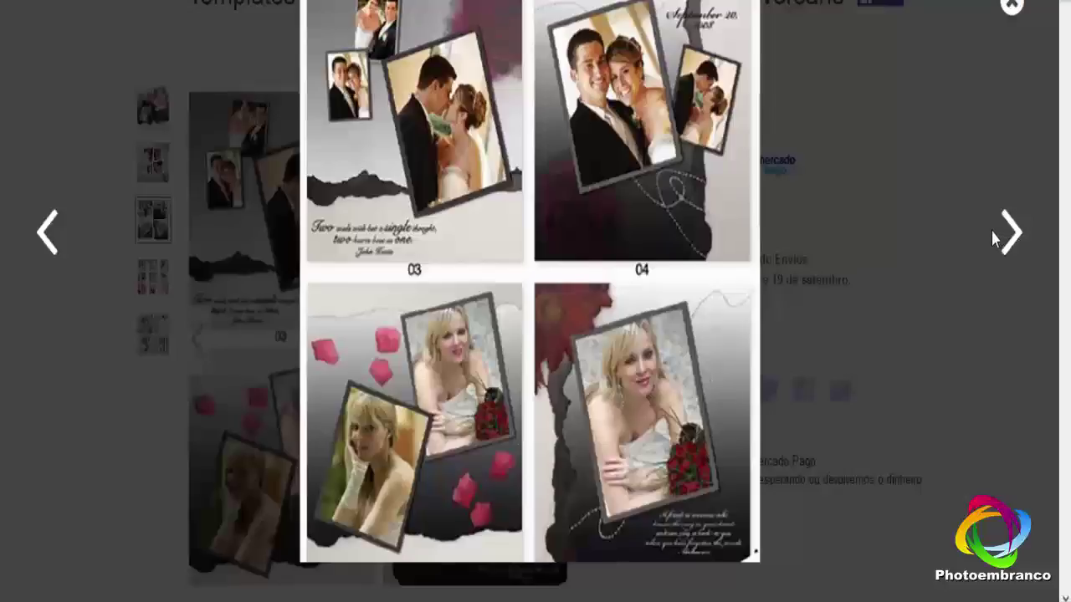
{"action": "left_click", "coordinate": [1010, 238]}
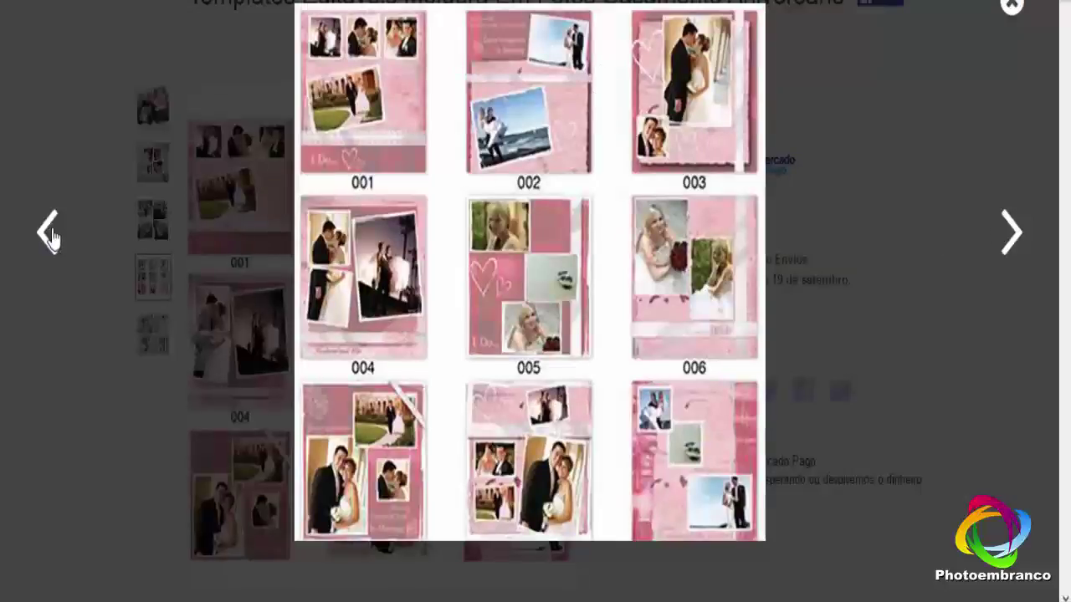
{"action": "left_click", "coordinate": [1006, 242]}
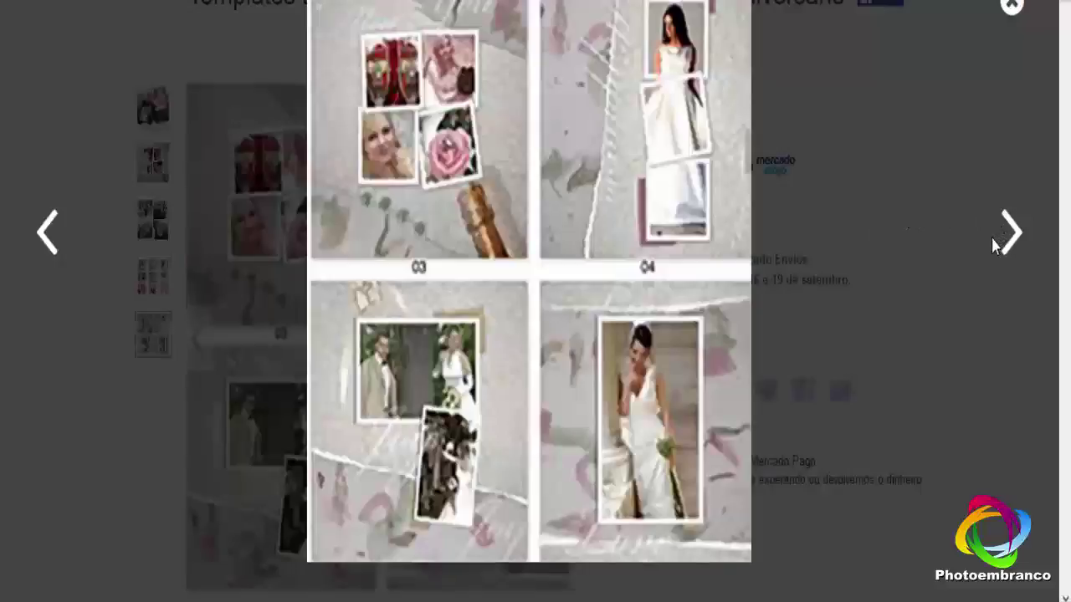
{"action": "left_click", "coordinate": [1014, 237]}
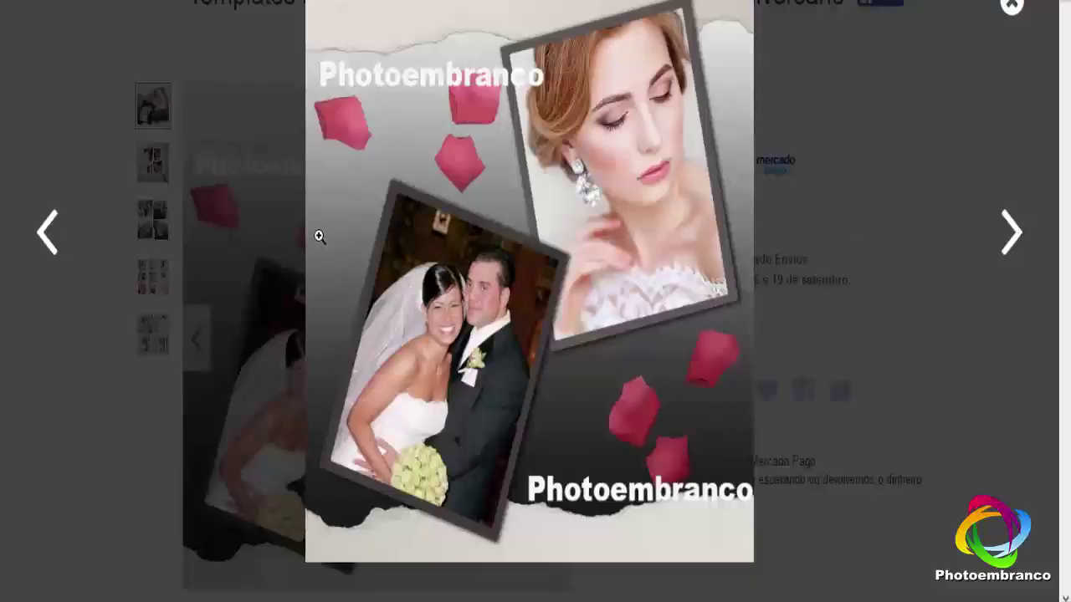
{"action": "left_click", "coordinate": [1013, 10]}
Scroll down through the Sony Vegas listing's description and back up.
{"action": "scroll", "coordinate": [6, 285], "scroll_direction": "up", "scroll_amount": 2}
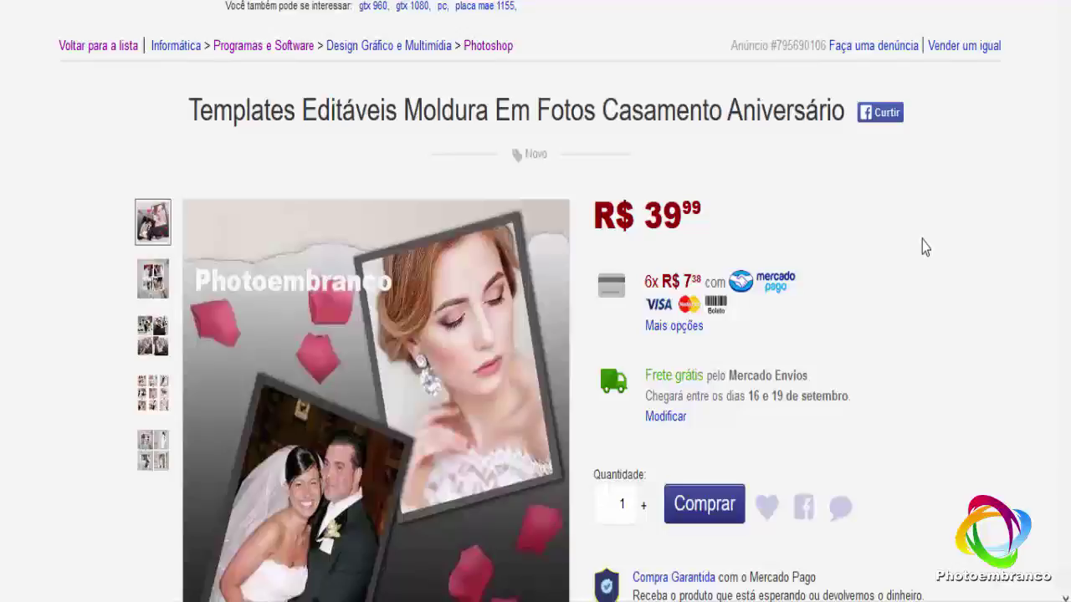
{"action": "scroll", "coordinate": [925, 247], "scroll_direction": "down", "scroll_amount": 10}
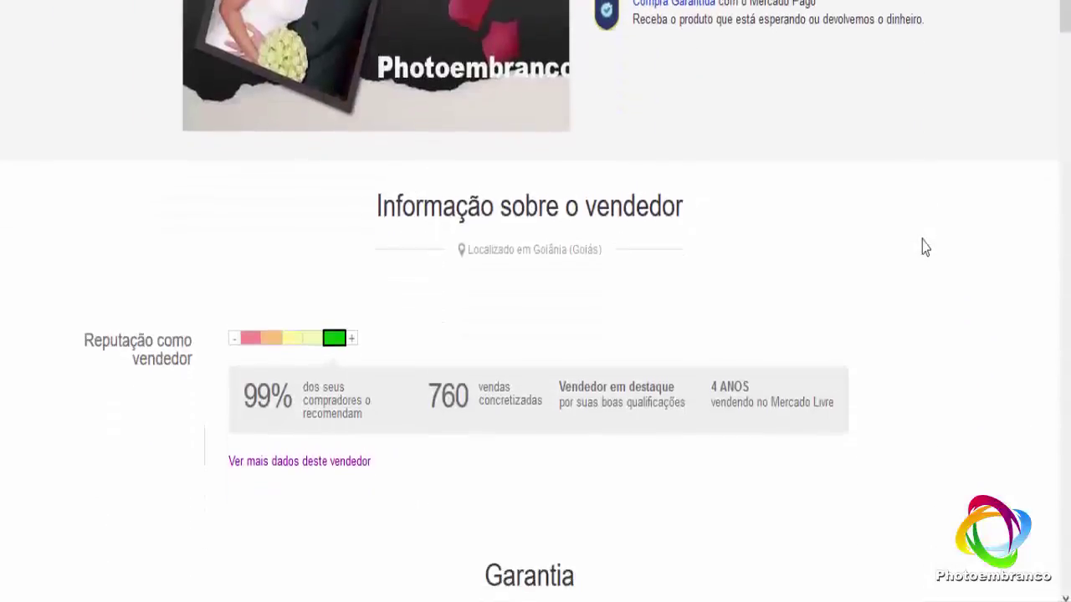
{"action": "scroll", "coordinate": [926, 246], "scroll_direction": "up", "scroll_amount": 6}
{"action": "scroll", "coordinate": [925, 247], "scroll_direction": "up", "scroll_amount": 3}
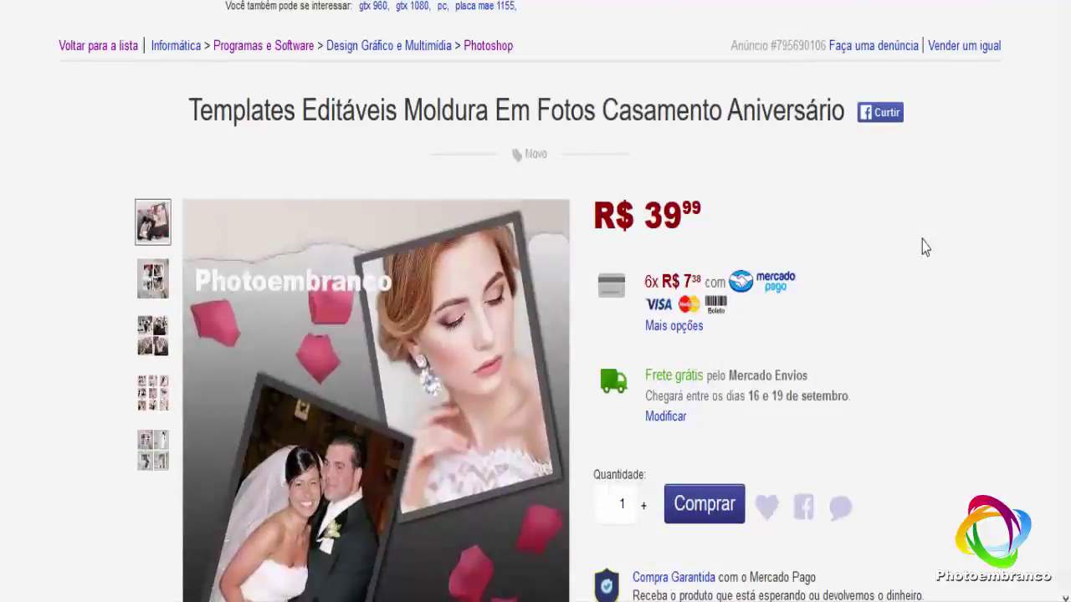
{"action": "scroll", "coordinate": [926, 247], "scroll_direction": "down", "scroll_amount": 2}
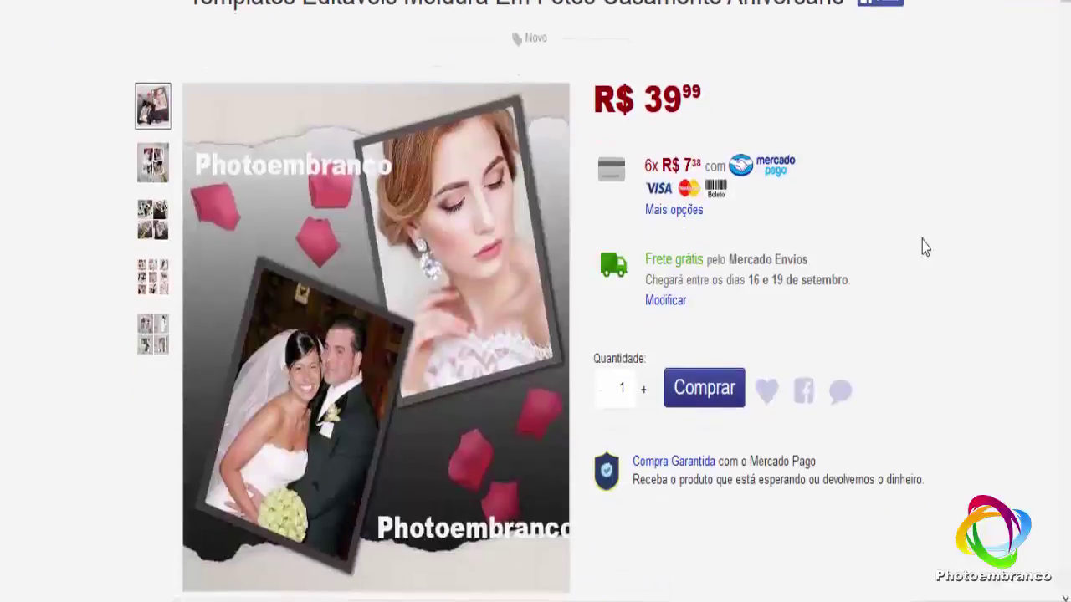
{"action": "scroll", "coordinate": [925, 247], "scroll_direction": "down", "scroll_amount": 4}
{"action": "scroll", "coordinate": [925, 247], "scroll_direction": "down", "scroll_amount": 3}
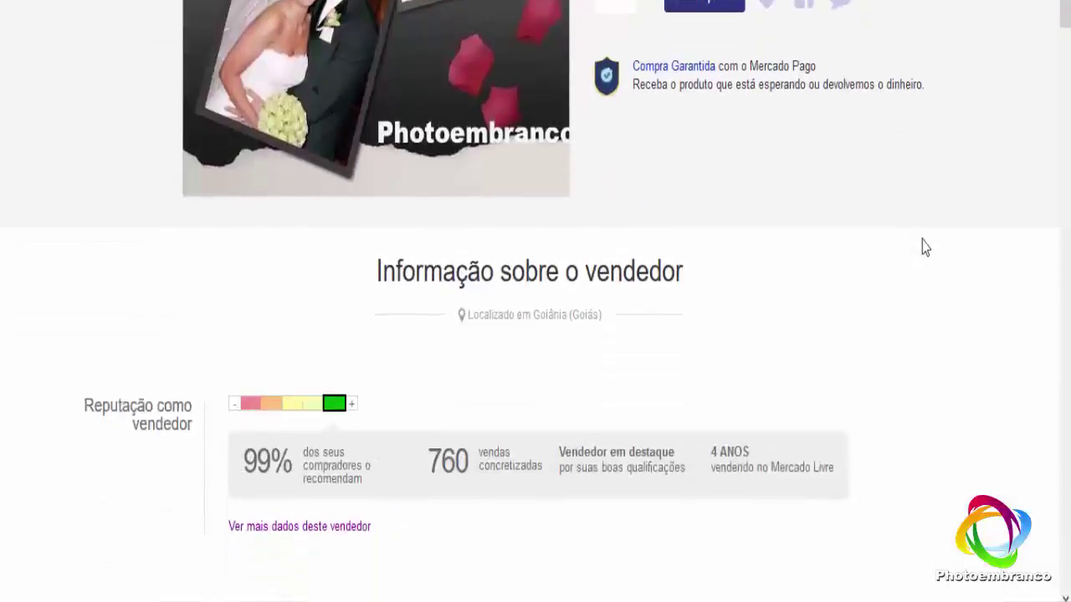
{"action": "scroll", "coordinate": [926, 247], "scroll_direction": "down", "scroll_amount": 3}
{"action": "scroll", "coordinate": [925, 246], "scroll_direction": "down", "scroll_amount": 5}
{"action": "scroll", "coordinate": [926, 247], "scroll_direction": "down", "scroll_amount": 5}
{"action": "scroll", "coordinate": [926, 247], "scroll_direction": "down", "scroll_amount": 5}
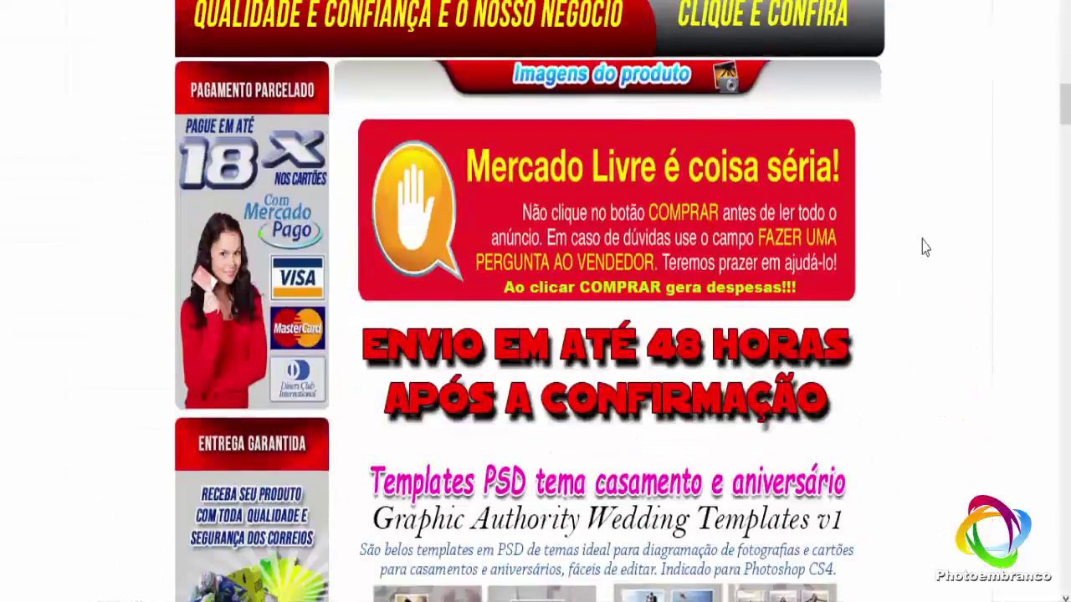
{"action": "scroll", "coordinate": [926, 247], "scroll_direction": "down", "scroll_amount": 3}
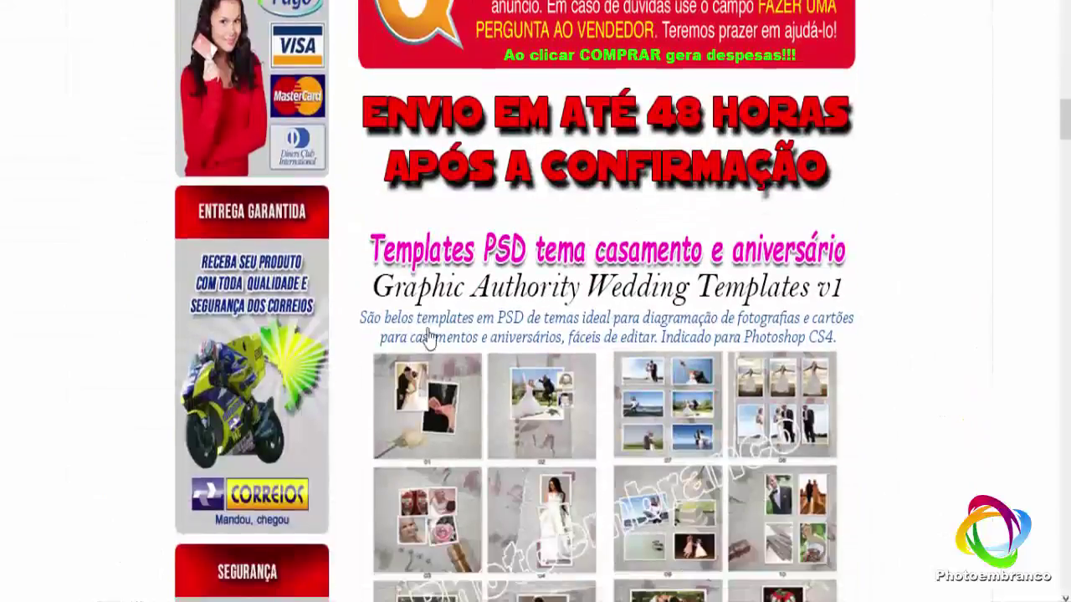
{"action": "scroll", "coordinate": [495, 328], "scroll_direction": "down", "scroll_amount": 3}
{"action": "scroll", "coordinate": [494, 328], "scroll_direction": "down", "scroll_amount": 3}
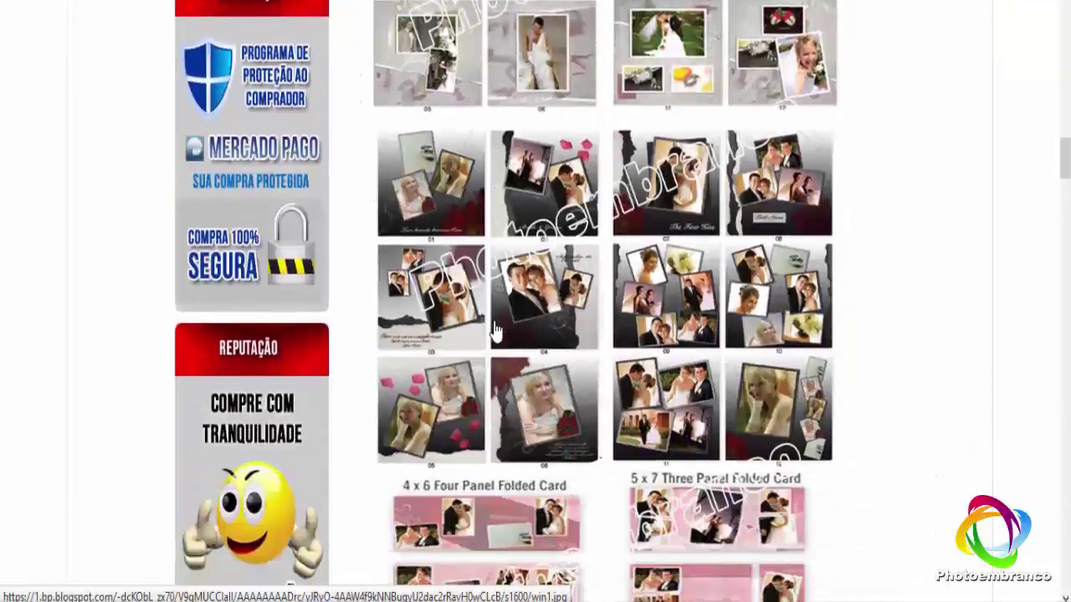
{"action": "scroll", "coordinate": [494, 328], "scroll_direction": "down", "scroll_amount": 2}
{"action": "scroll", "coordinate": [494, 327], "scroll_direction": "down", "scroll_amount": 2}
{"action": "scroll", "coordinate": [494, 328], "scroll_direction": "down", "scroll_amount": 1}
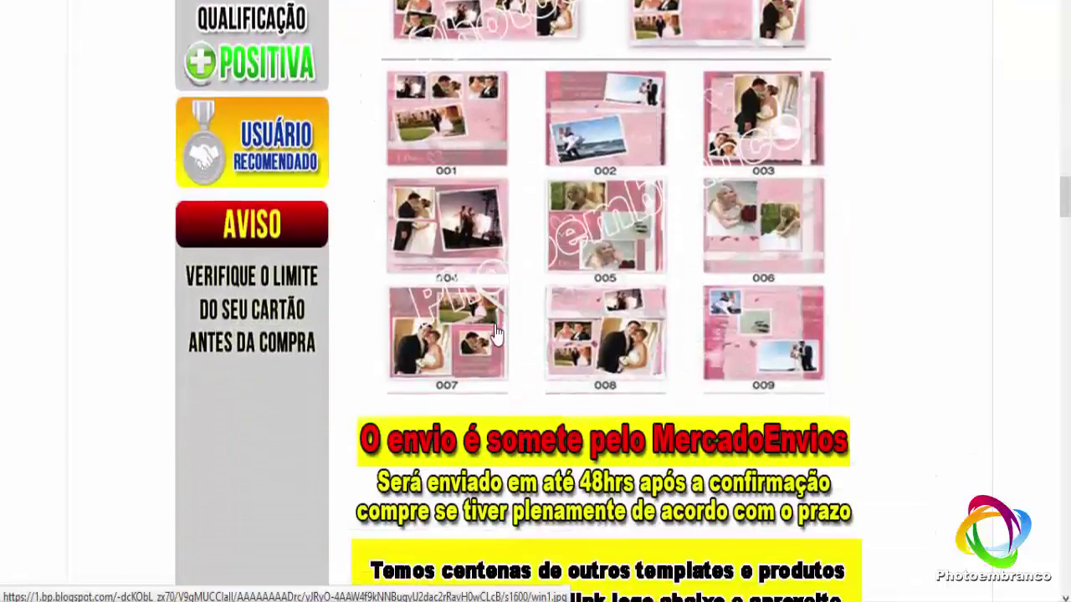
{"action": "scroll", "coordinate": [500, 337], "scroll_direction": "up", "scroll_amount": 5}
{"action": "scroll", "coordinate": [499, 337], "scroll_direction": "up", "scroll_amount": 5}
{"action": "scroll", "coordinate": [502, 339], "scroll_direction": "up", "scroll_amount": 5}
{"action": "scroll", "coordinate": [505, 340], "scroll_direction": "up", "scroll_amount": 5}
{"action": "scroll", "coordinate": [502, 340], "scroll_direction": "up", "scroll_amount": 5}
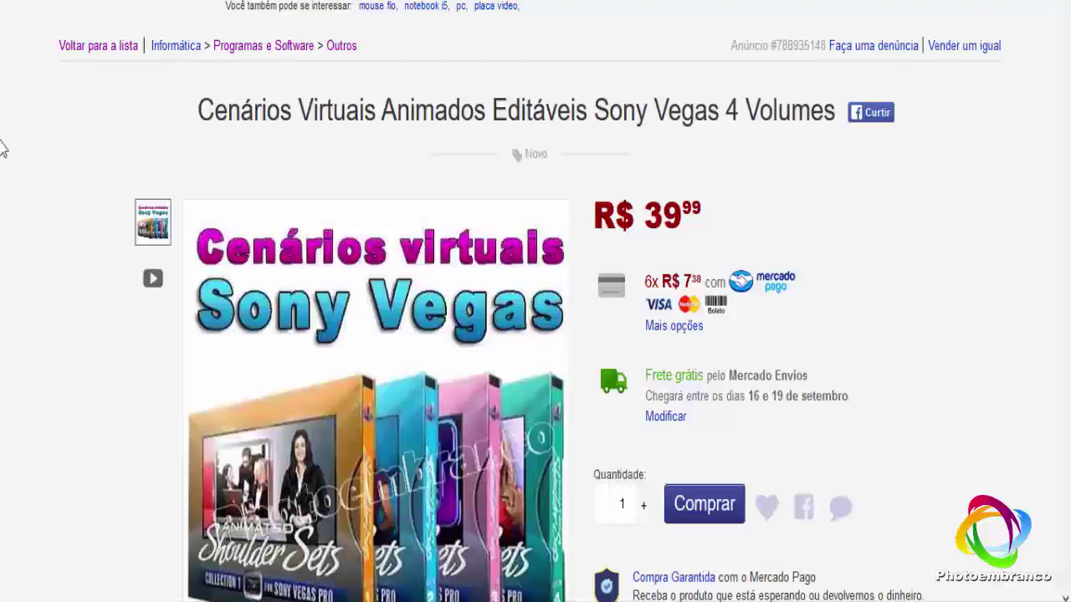
Browse the After Effects projects Vol. 1 Ao 11 listing priced R$ 49,99.
{"action": "scroll", "coordinate": [3, 148], "scroll_direction": "down", "scroll_amount": 4}
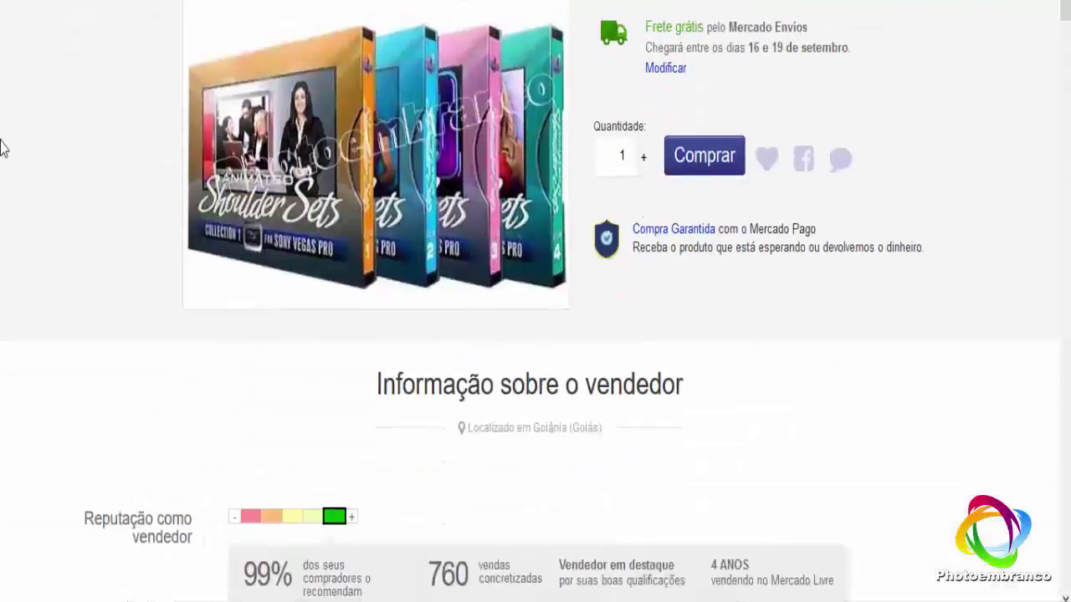
{"action": "scroll", "coordinate": [2, 148], "scroll_direction": "down", "scroll_amount": 4}
{"action": "scroll", "coordinate": [2, 149], "scroll_direction": "down", "scroll_amount": 5}
{"action": "scroll", "coordinate": [3, 148], "scroll_direction": "down", "scroll_amount": 5}
{"action": "scroll", "coordinate": [2, 148], "scroll_direction": "down", "scroll_amount": 4}
{"action": "scroll", "coordinate": [3, 148], "scroll_direction": "down", "scroll_amount": 1}
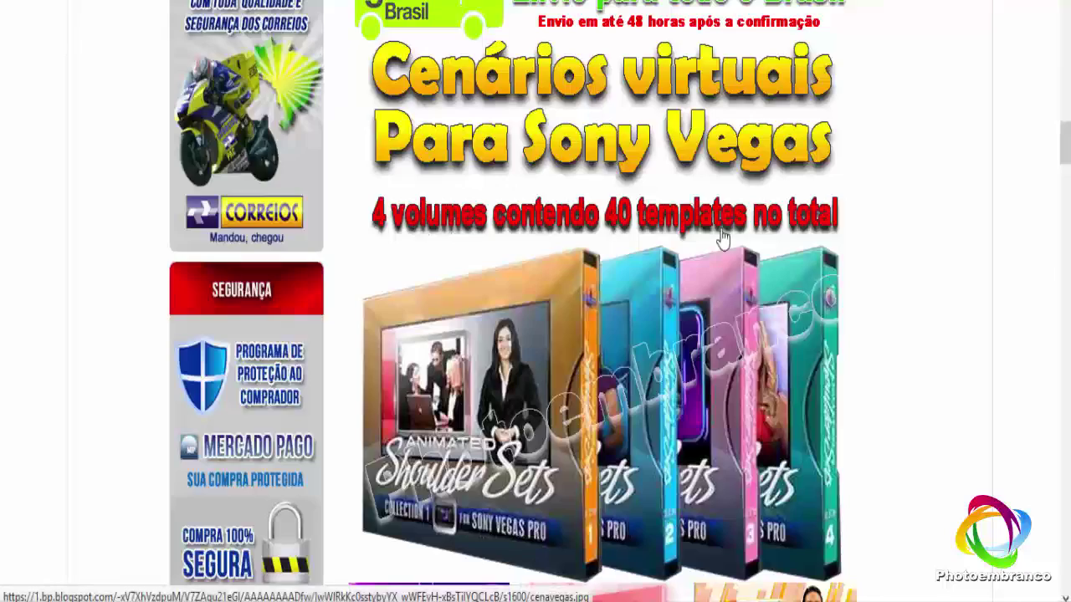
{"action": "scroll", "coordinate": [724, 242], "scroll_direction": "down", "scroll_amount": 5}
{"action": "scroll", "coordinate": [567, 182], "scroll_direction": "down", "scroll_amount": 3}
{"action": "scroll", "coordinate": [561, 210], "scroll_direction": "up", "scroll_amount": 5}
{"action": "scroll", "coordinate": [9, 282], "scroll_direction": "up", "scroll_amount": 5}
{"action": "scroll", "coordinate": [8, 284], "scroll_direction": "up", "scroll_amount": 5}
{"action": "scroll", "coordinate": [9, 285], "scroll_direction": "up", "scroll_amount": 5}
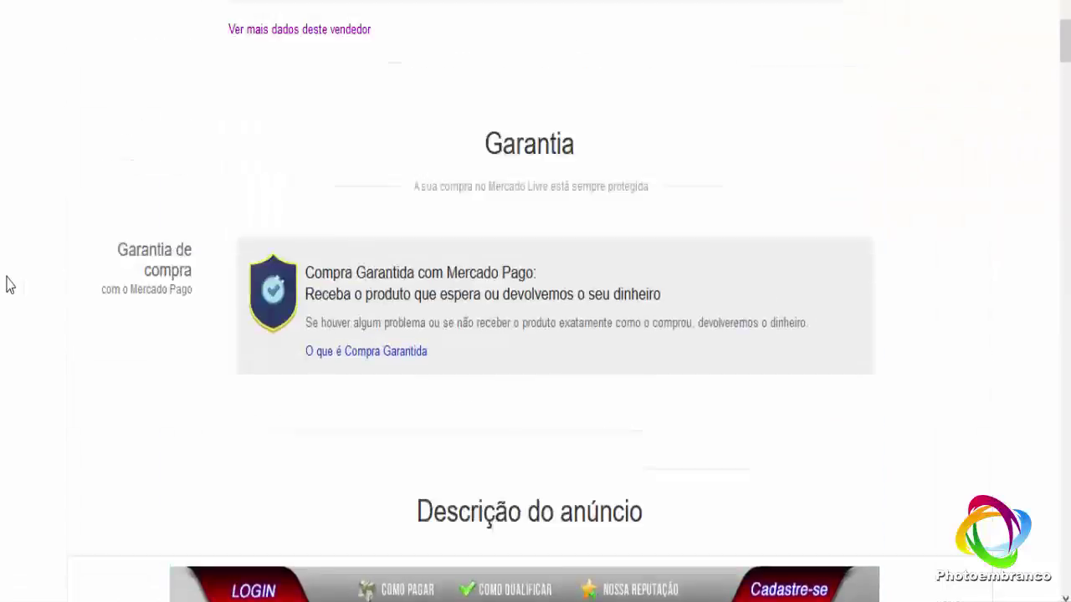
{"action": "scroll", "coordinate": [9, 284], "scroll_direction": "up", "scroll_amount": 5}
{"action": "scroll", "coordinate": [10, 285], "scroll_direction": "up", "scroll_amount": 5}
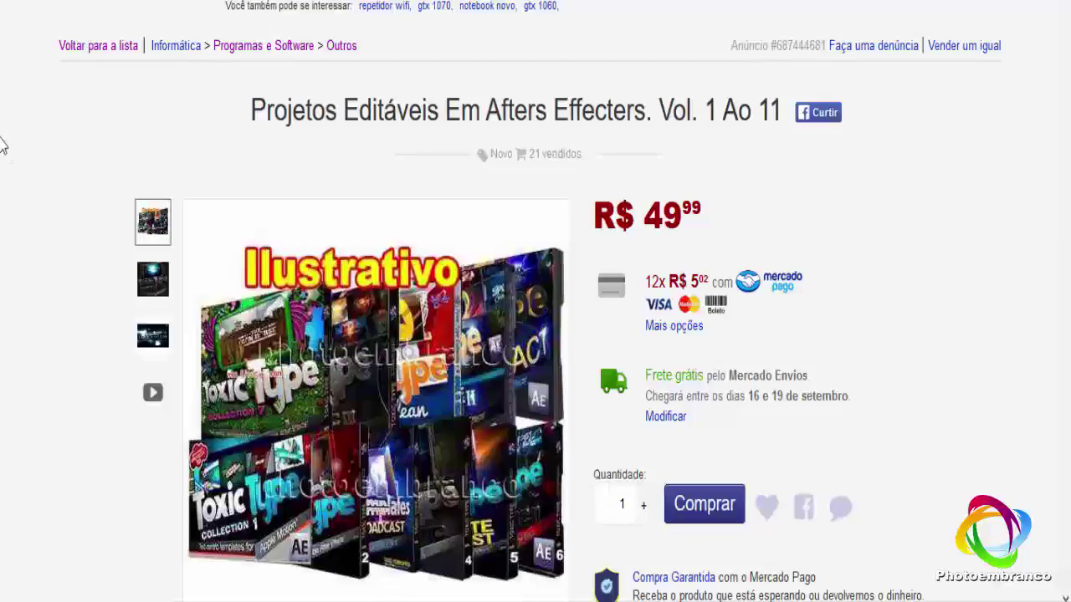
Scroll down through the listing's Toxic Type banners.
{"action": "scroll", "coordinate": [3, 145], "scroll_direction": "down", "scroll_amount": 3}
{"action": "scroll", "coordinate": [2, 145], "scroll_direction": "down", "scroll_amount": 3}
{"action": "scroll", "coordinate": [2, 145], "scroll_direction": "down", "scroll_amount": 4}
{"action": "scroll", "coordinate": [2, 145], "scroll_direction": "down", "scroll_amount": 5}
{"action": "scroll", "coordinate": [3, 145], "scroll_direction": "down", "scroll_amount": 1}
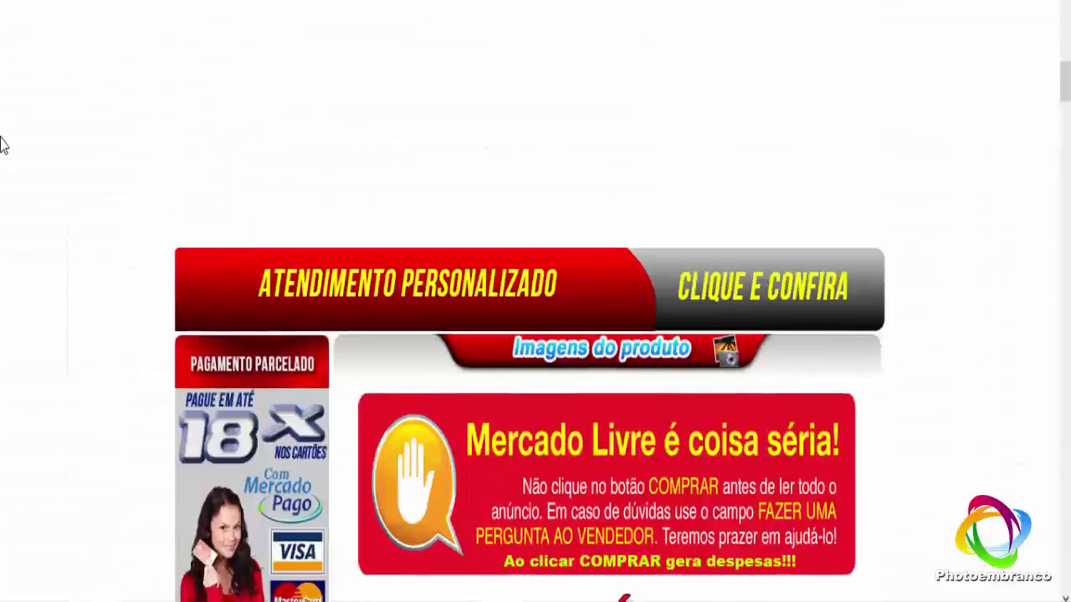
{"action": "scroll", "coordinate": [3, 145], "scroll_direction": "down", "scroll_amount": 5}
{"action": "scroll", "coordinate": [2, 145], "scroll_direction": "down", "scroll_amount": 5}
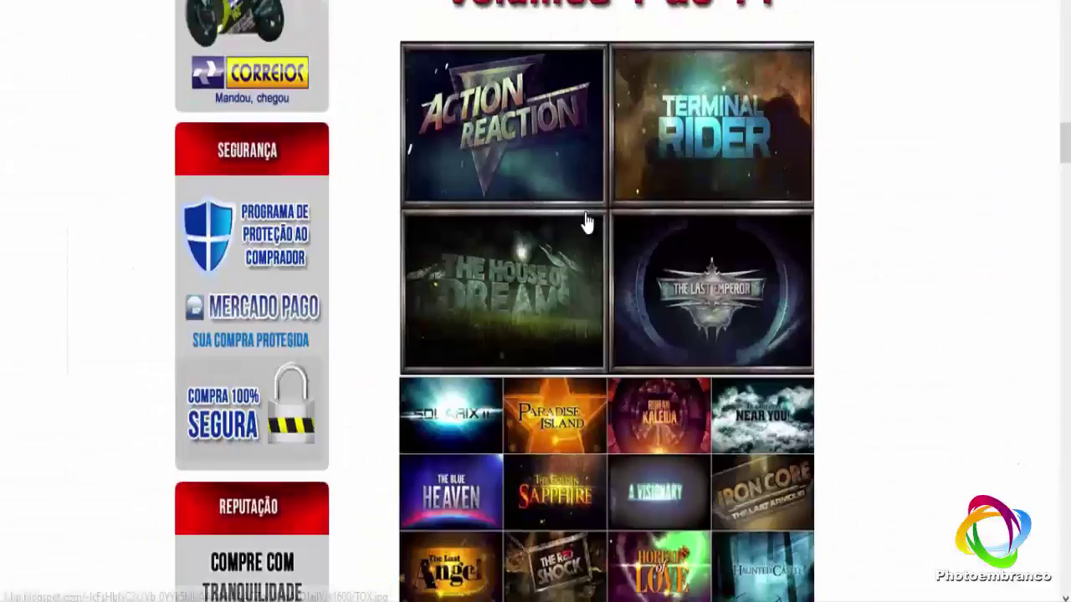
{"action": "scroll", "coordinate": [610, 176], "scroll_direction": "down", "scroll_amount": 2}
{"action": "scroll", "coordinate": [611, 178], "scroll_direction": "down", "scroll_amount": 2}
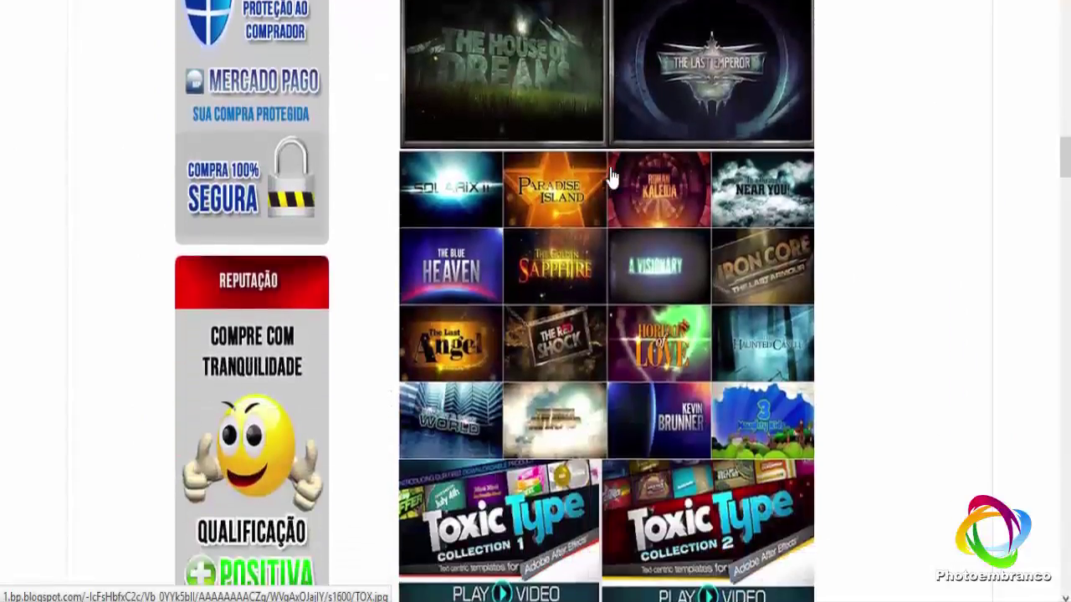
{"action": "scroll", "coordinate": [614, 179], "scroll_direction": "down", "scroll_amount": 2}
{"action": "scroll", "coordinate": [618, 181], "scroll_direction": "down", "scroll_amount": 2}
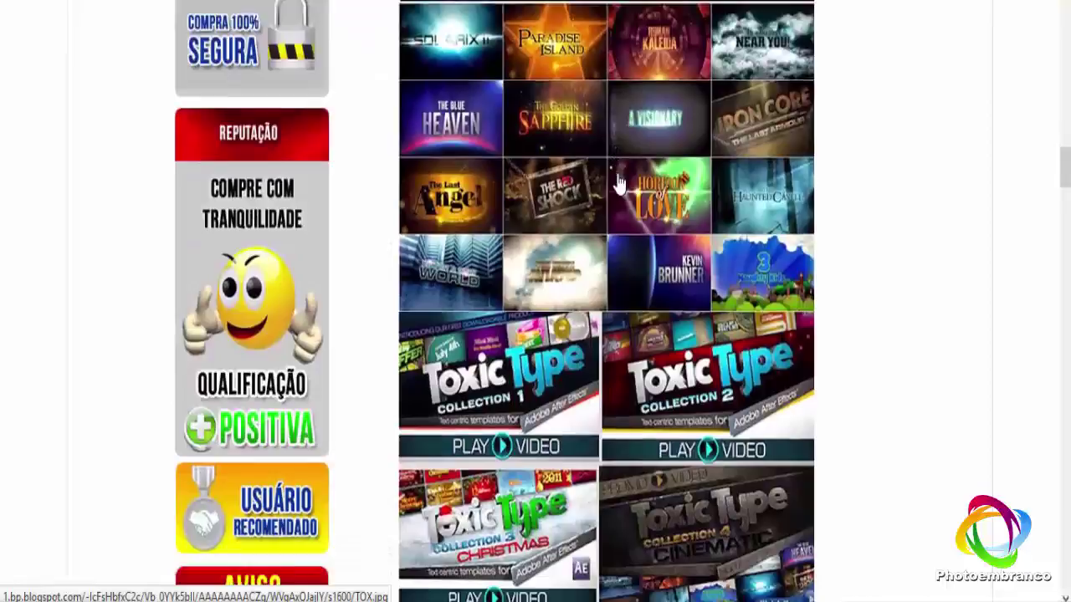
{"action": "scroll", "coordinate": [618, 183], "scroll_direction": "down", "scroll_amount": 2}
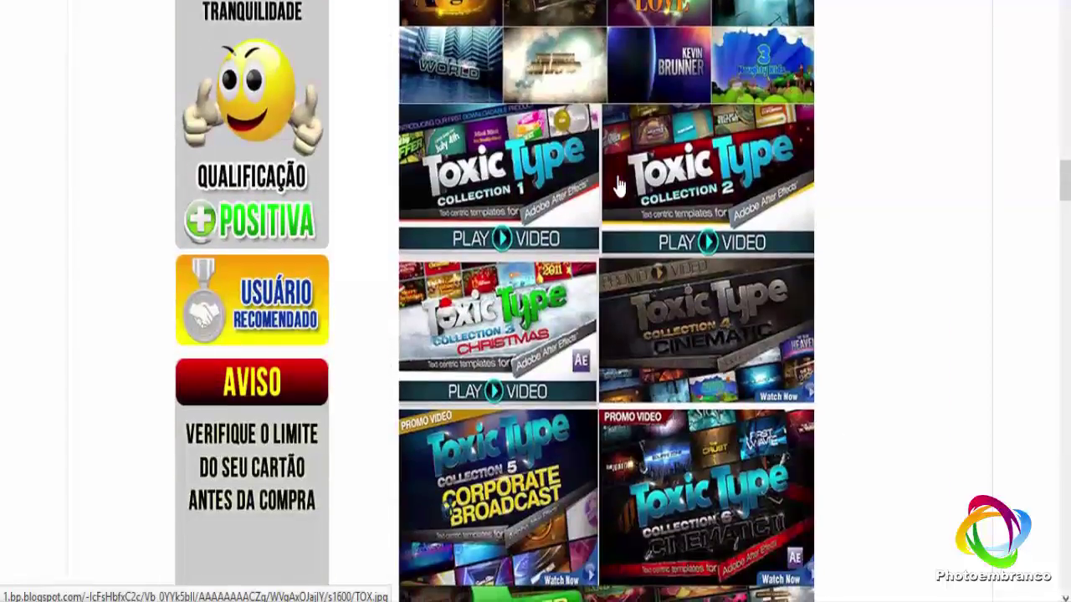
{"action": "scroll", "coordinate": [619, 187], "scroll_direction": "down", "scroll_amount": 2}
{"action": "scroll", "coordinate": [620, 191], "scroll_direction": "down", "scroll_amount": 1}
Scroll back up to the product title, R$ 49,99 price and image.
{"action": "scroll", "coordinate": [619, 191], "scroll_direction": "up", "scroll_amount": 4}
{"action": "scroll", "coordinate": [617, 193], "scroll_direction": "up", "scroll_amount": 4}
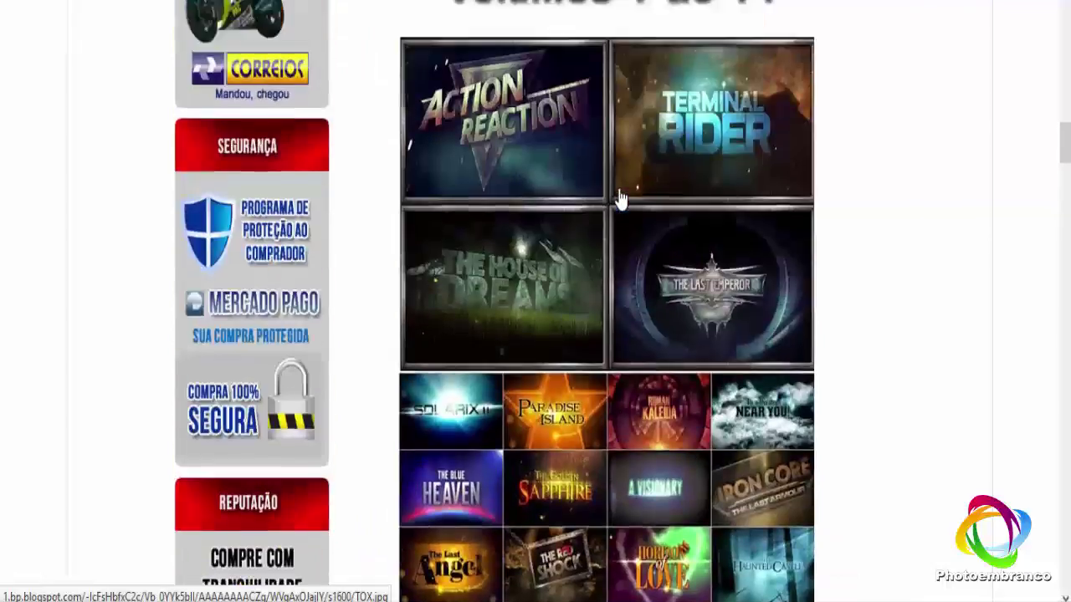
{"action": "scroll", "coordinate": [617, 196], "scroll_direction": "up", "scroll_amount": 4}
{"action": "scroll", "coordinate": [615, 188], "scroll_direction": "up", "scroll_amount": 4}
{"action": "scroll", "coordinate": [614, 189], "scroll_direction": "up", "scroll_amount": 5}
{"action": "scroll", "coordinate": [611, 194], "scroll_direction": "up", "scroll_amount": 4}
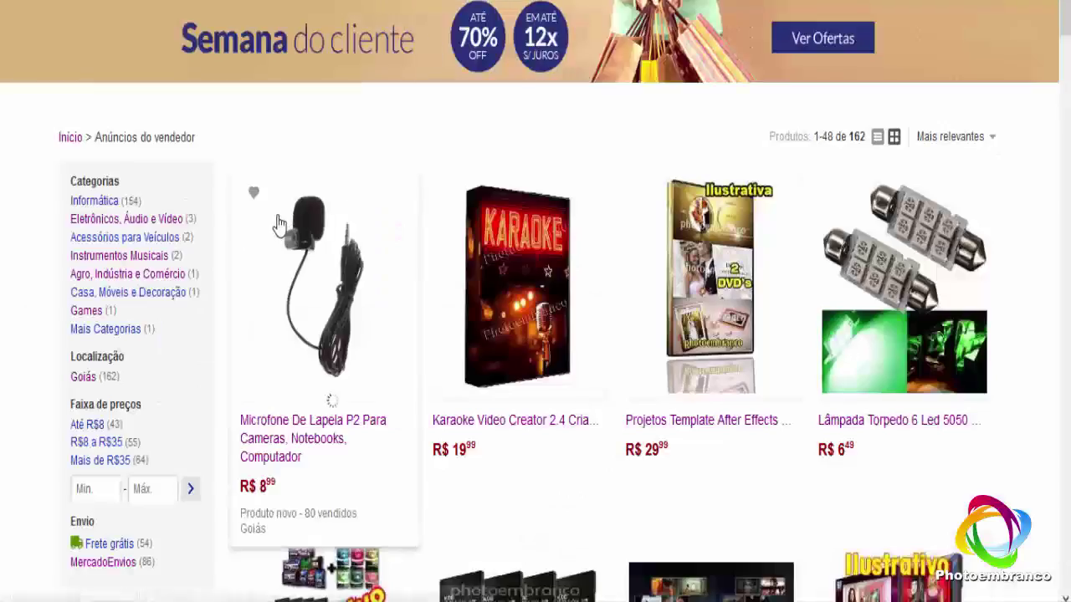
Scroll the seller's 162-product grid down to the Templates Editáveis and 85 Gb Templates row.
{"action": "scroll", "coordinate": [292, 216], "scroll_direction": "down", "scroll_amount": 1}
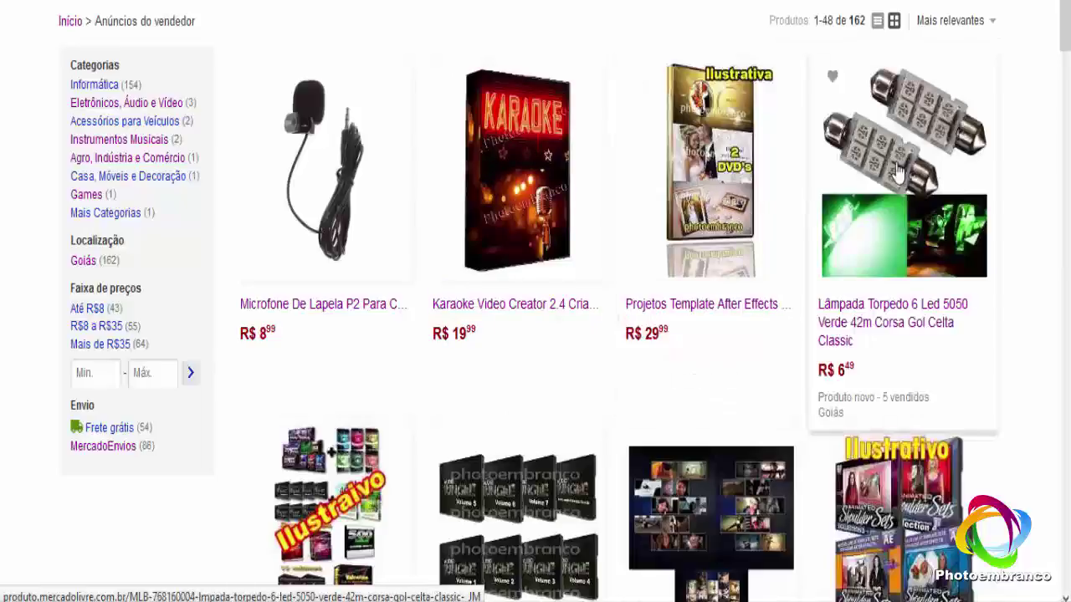
{"action": "scroll", "coordinate": [442, 210], "scroll_direction": "down", "scroll_amount": 2}
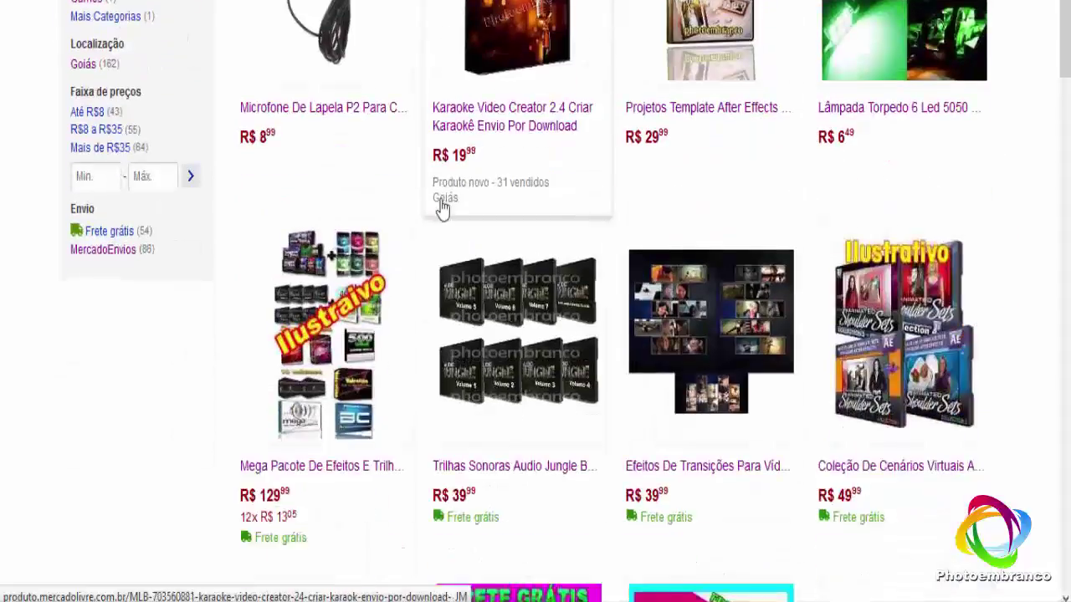
{"action": "scroll", "coordinate": [361, 243], "scroll_direction": "down", "scroll_amount": 2}
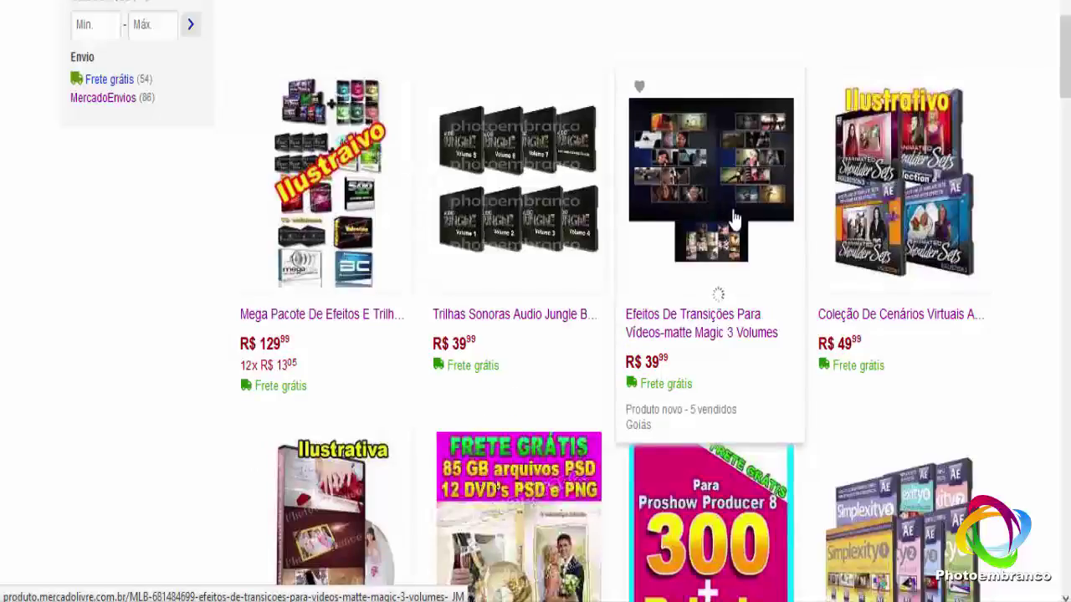
{"action": "mouse_move", "coordinate": [904, 334]}
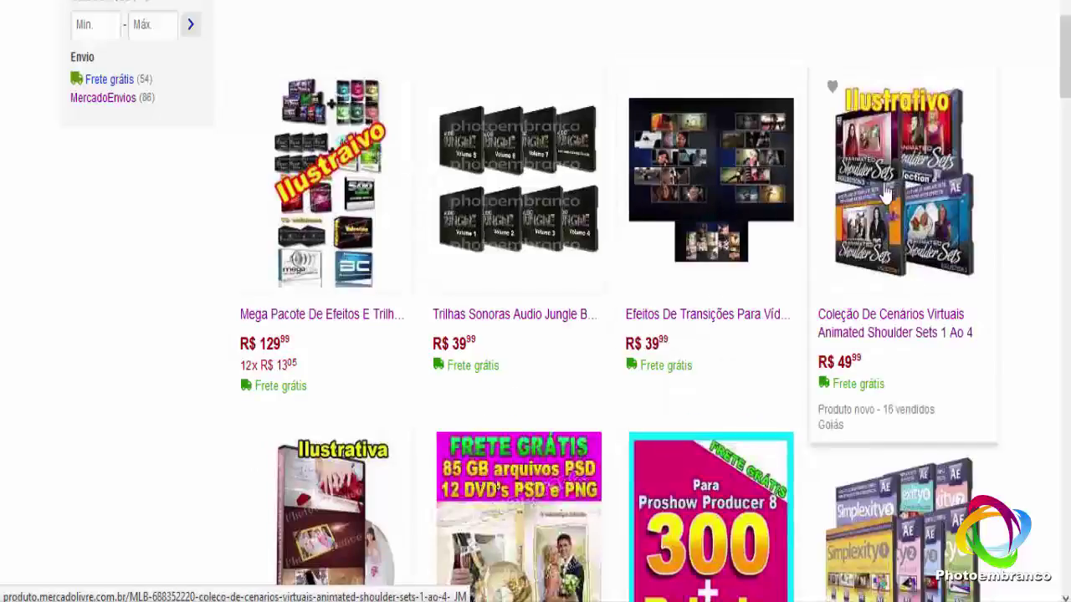
{"action": "scroll", "coordinate": [704, 244], "scroll_direction": "down", "scroll_amount": 4}
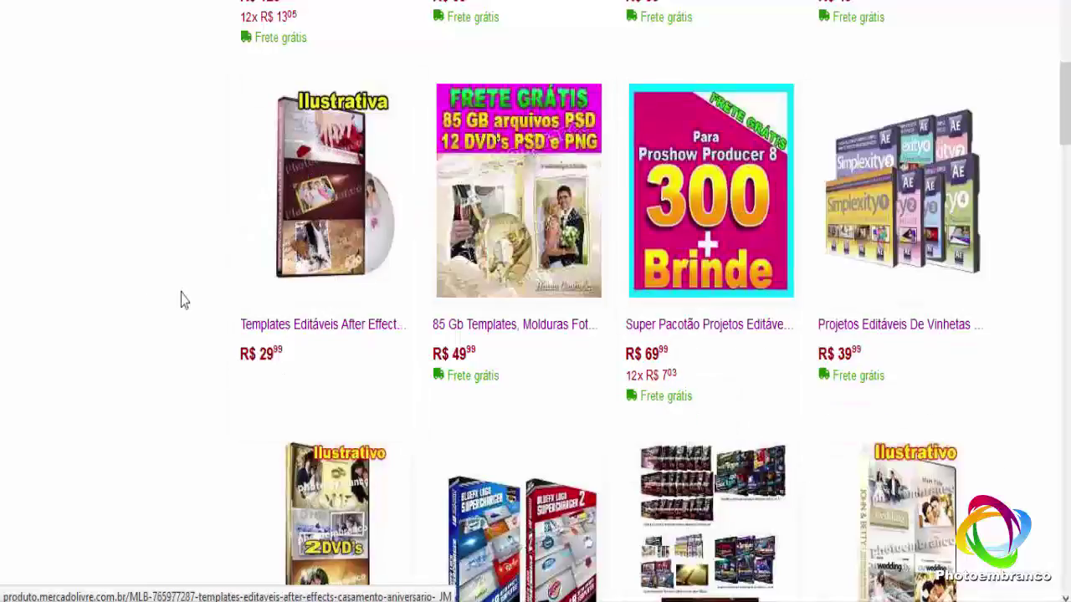
Scroll past the wedding templates down to the Sports Lower Thirds and Sony Vegas row.
{"action": "scroll", "coordinate": [181, 294], "scroll_direction": "down", "scroll_amount": 3}
{"action": "scroll", "coordinate": [894, 167], "scroll_direction": "up", "scroll_amount": 3}
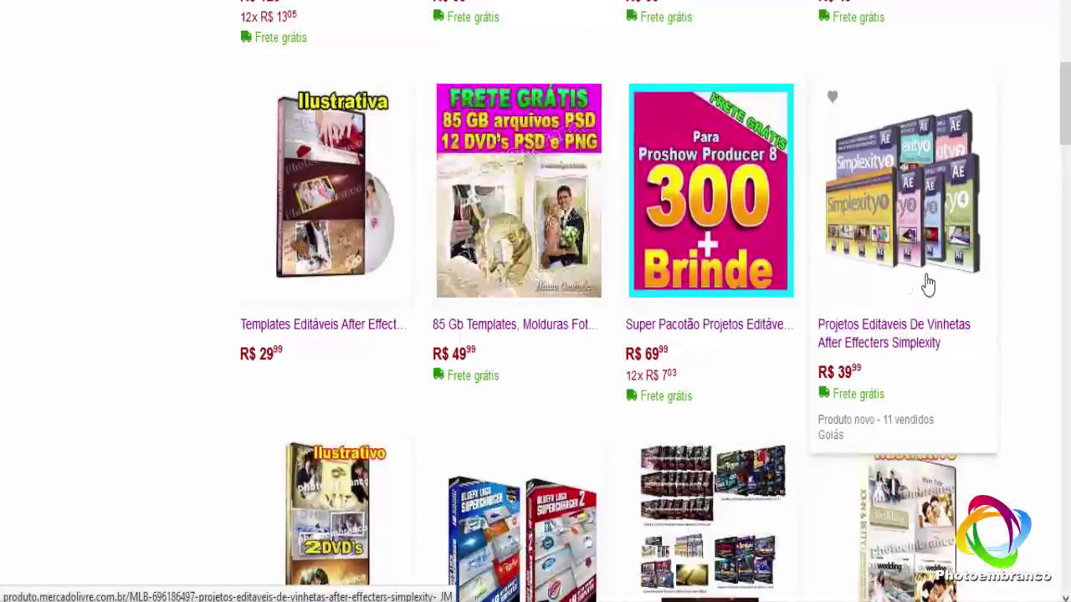
{"action": "scroll", "coordinate": [20, 310], "scroll_direction": "down", "scroll_amount": 1}
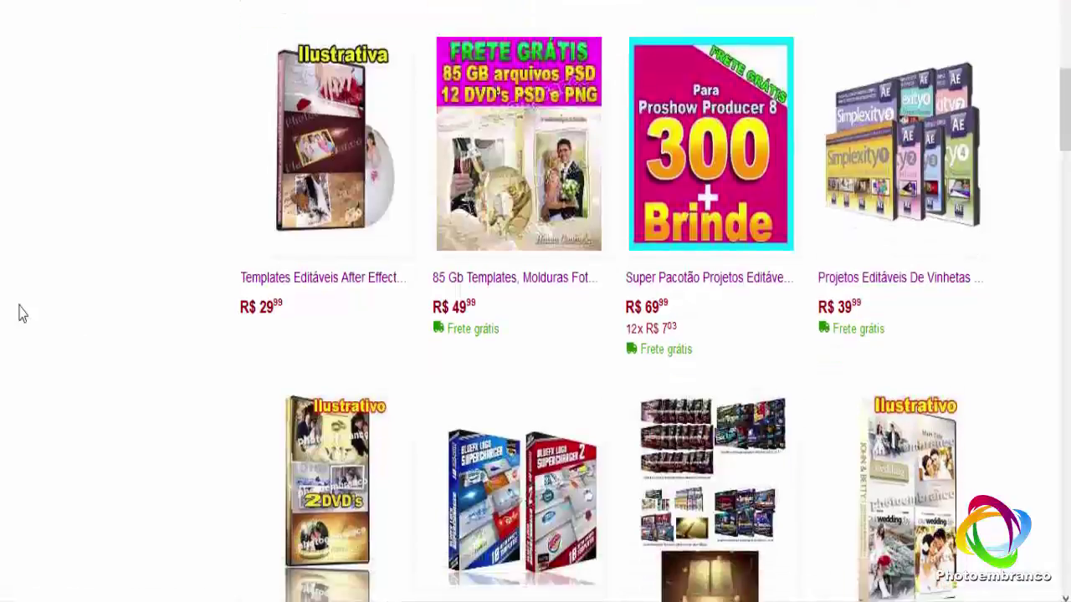
{"action": "scroll", "coordinate": [20, 310], "scroll_direction": "down", "scroll_amount": 3}
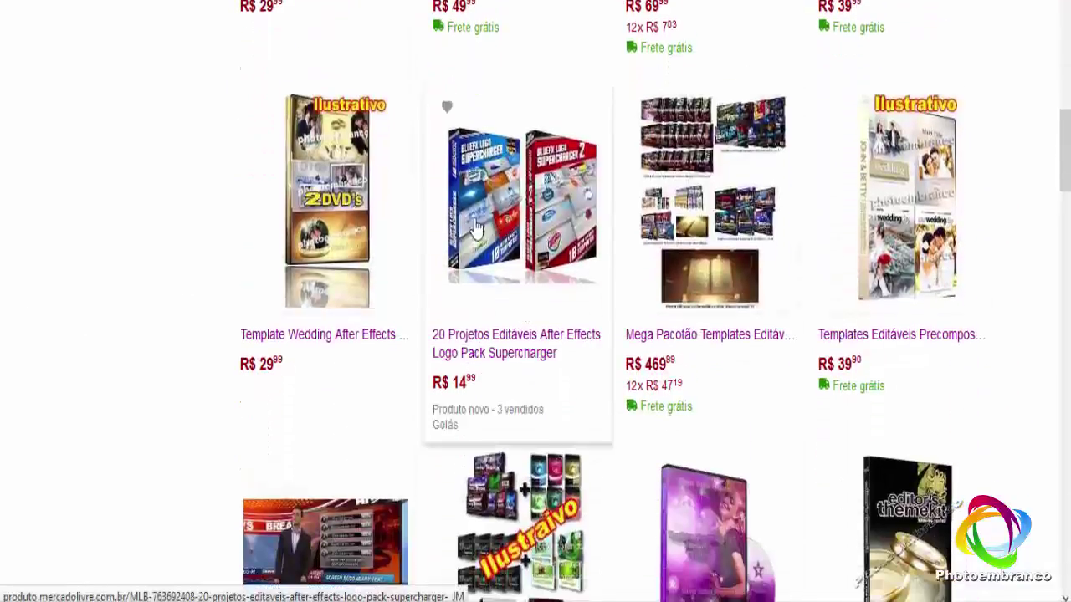
{"action": "scroll", "coordinate": [325, 444], "scroll_direction": "down", "scroll_amount": 2}
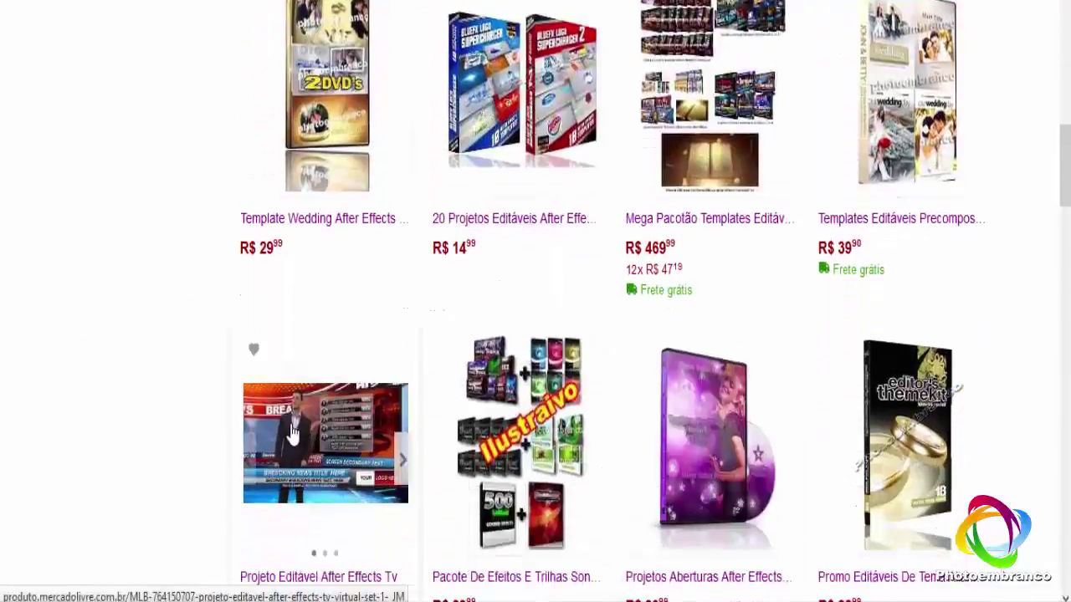
{"action": "scroll", "coordinate": [314, 425], "scroll_direction": "up", "scroll_amount": 2}
{"action": "scroll", "coordinate": [314, 425], "scroll_direction": "down", "scroll_amount": 3}
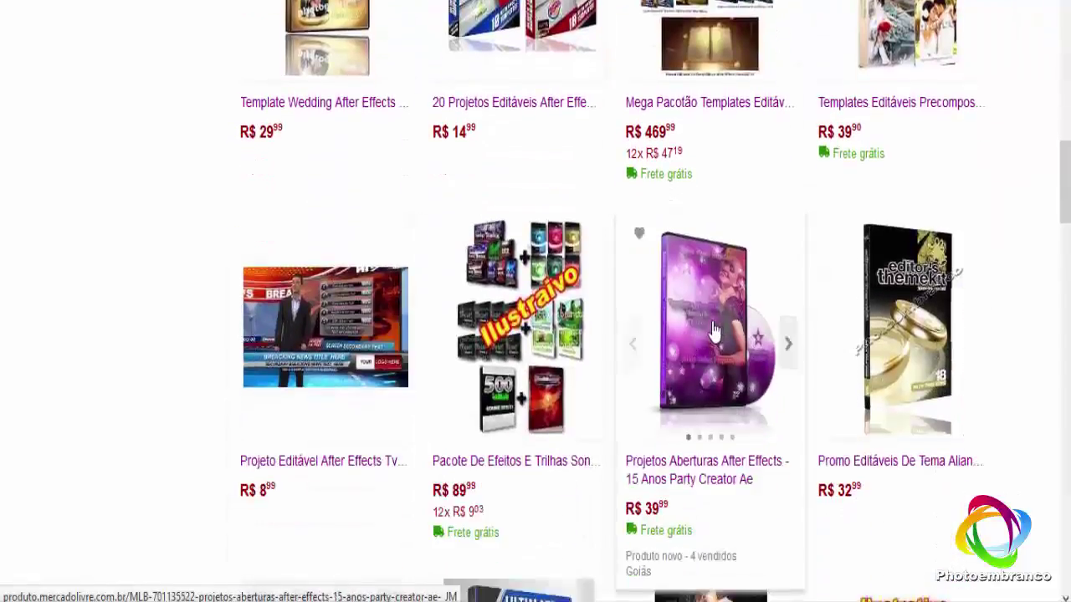
{"action": "scroll", "coordinate": [713, 331], "scroll_direction": "up", "scroll_amount": 3}
{"action": "mouse_move", "coordinate": [904, 359]}
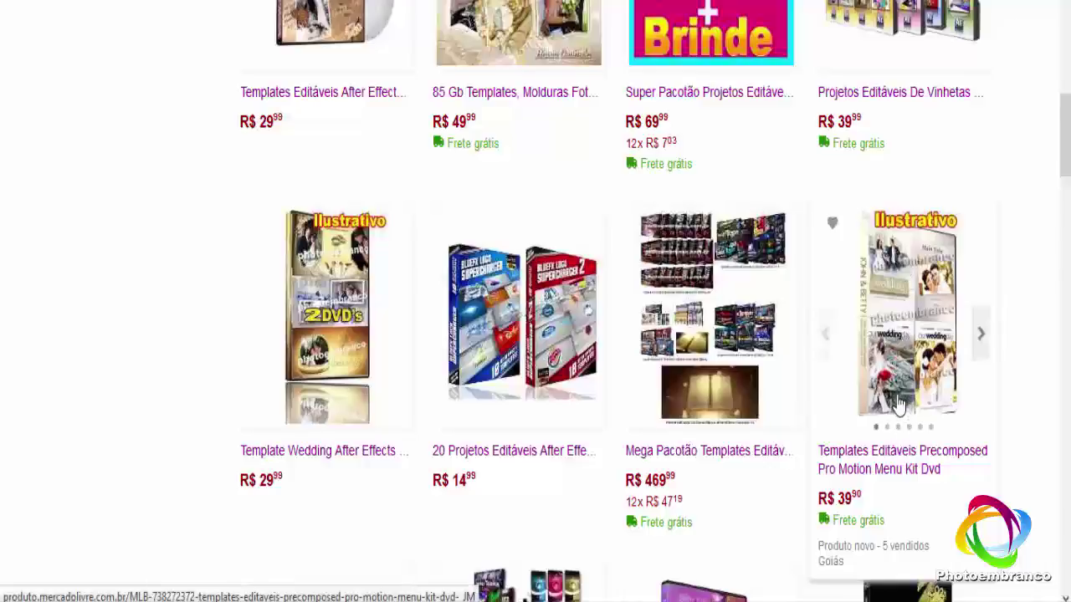
{"action": "scroll", "coordinate": [0, 335], "scroll_direction": "down", "scroll_amount": 7}
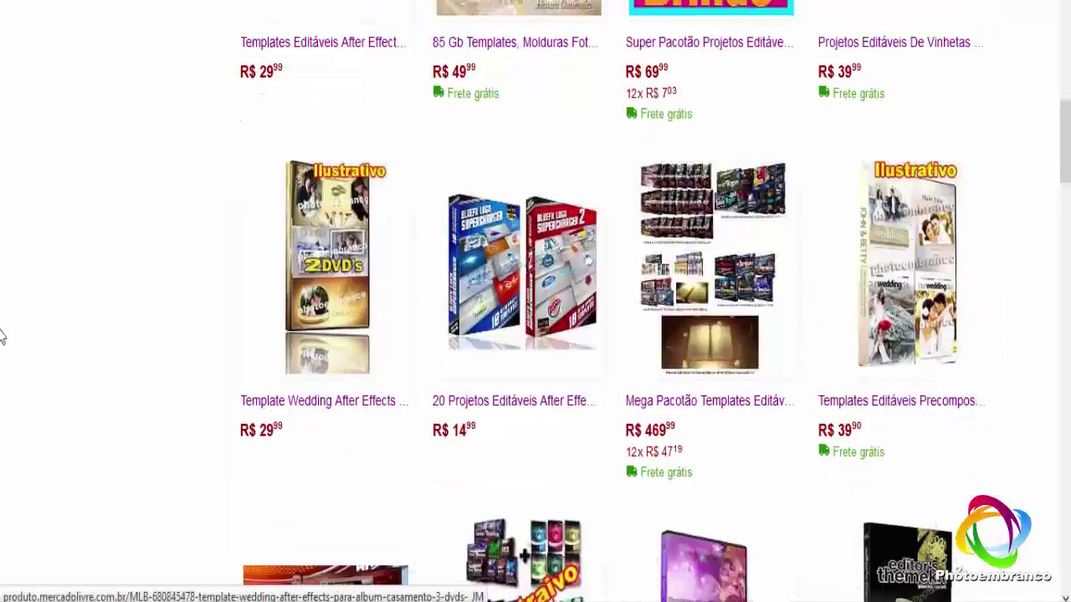
{"action": "scroll", "coordinate": [957, 236], "scroll_direction": "up", "scroll_amount": 1}
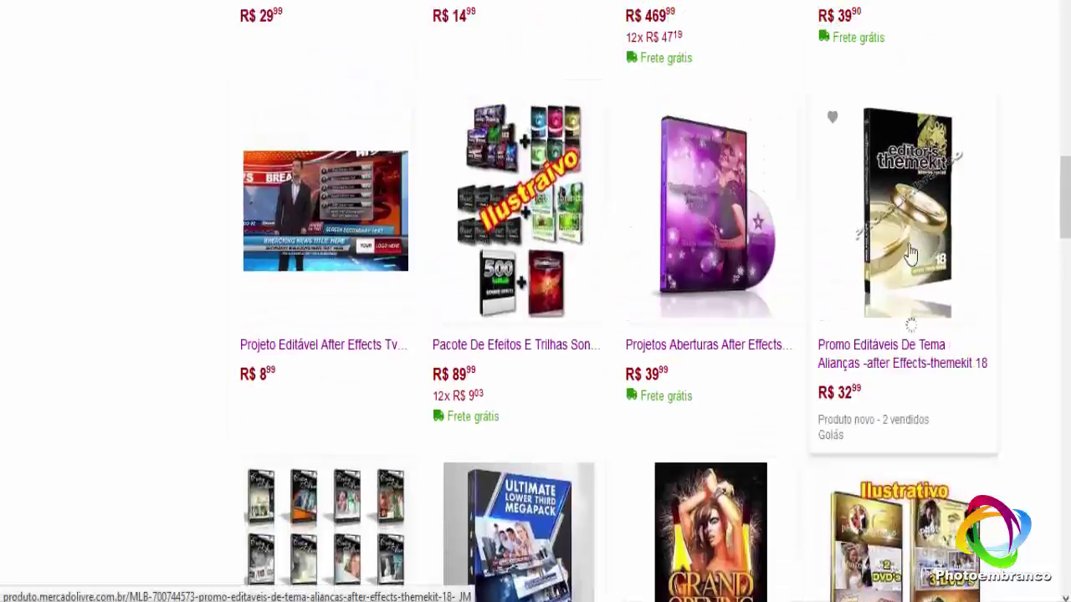
{"action": "scroll", "coordinate": [921, 276], "scroll_direction": "down", "scroll_amount": 2}
{"action": "scroll", "coordinate": [800, 361], "scroll_direction": "down", "scroll_amount": 1}
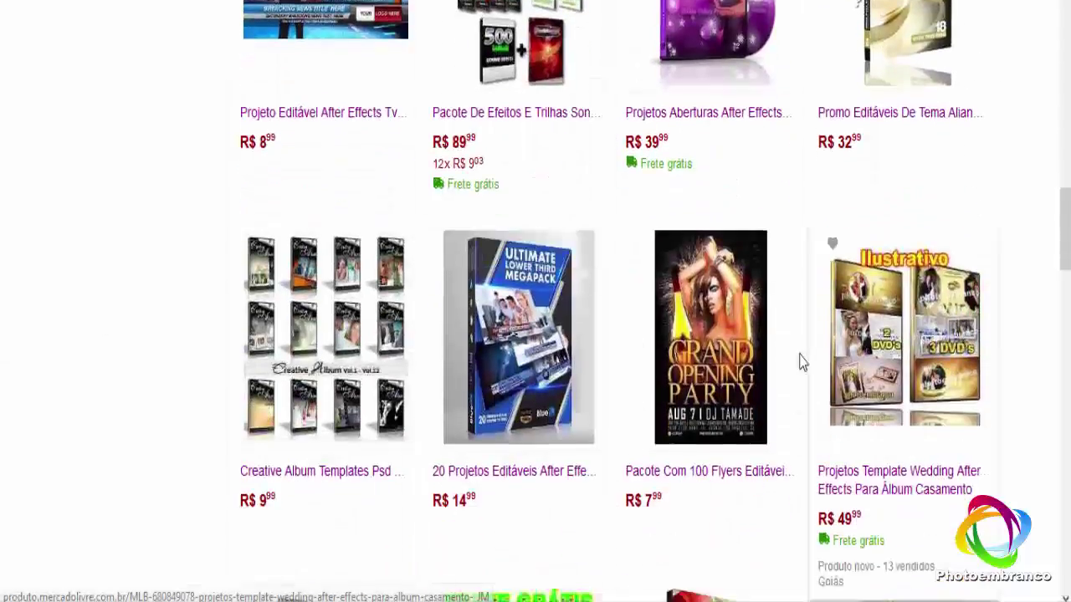
{"action": "scroll", "coordinate": [536, 376], "scroll_direction": "down", "scroll_amount": 1}
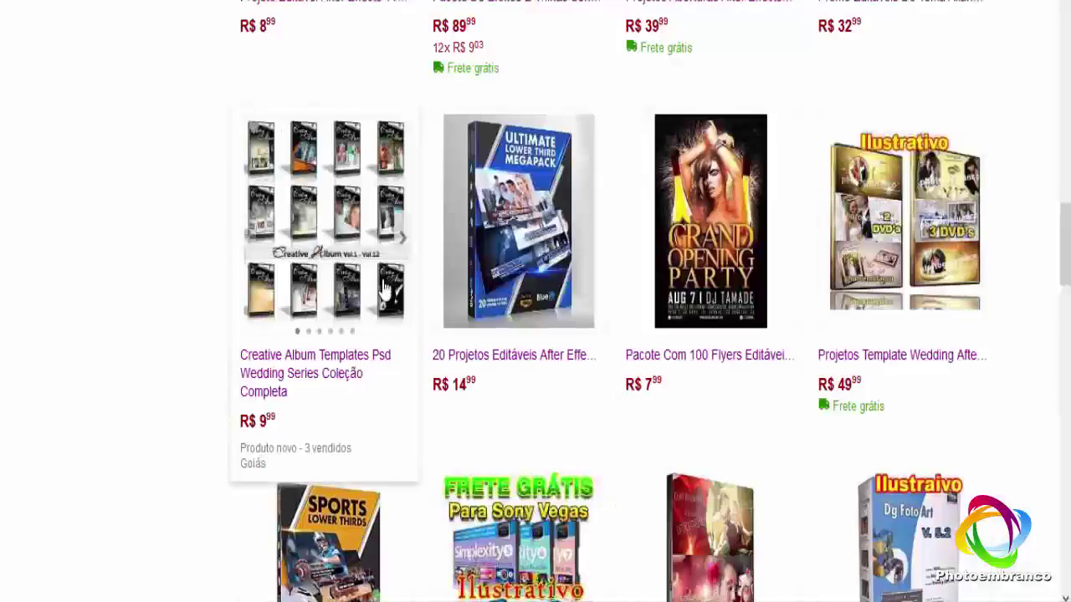
{"action": "scroll", "coordinate": [256, 317], "scroll_direction": "down", "scroll_amount": 3}
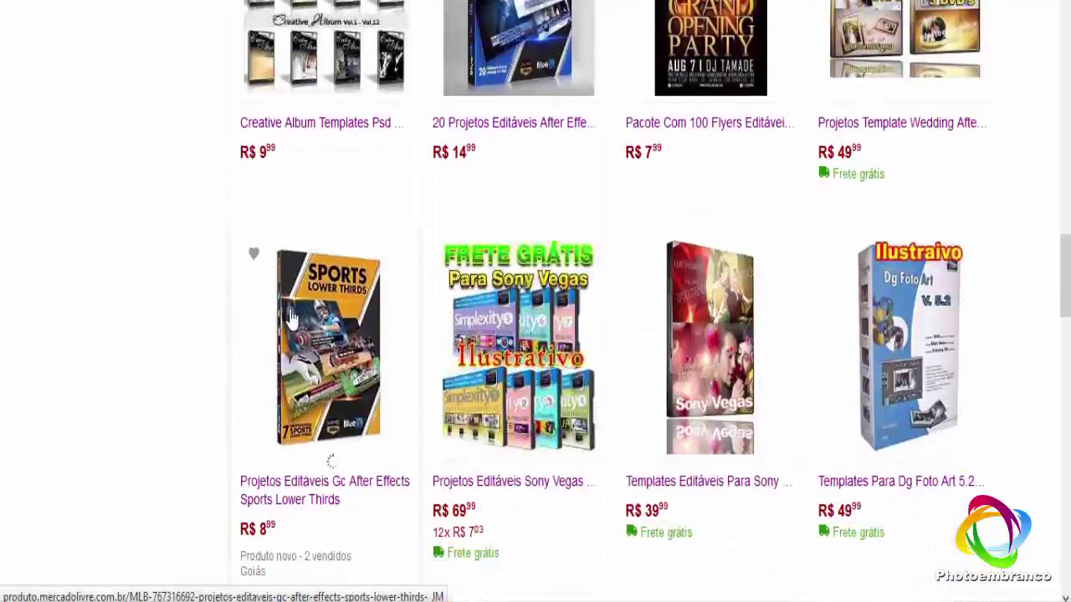
{"action": "scroll", "coordinate": [292, 318], "scroll_direction": "down", "scroll_amount": 3}
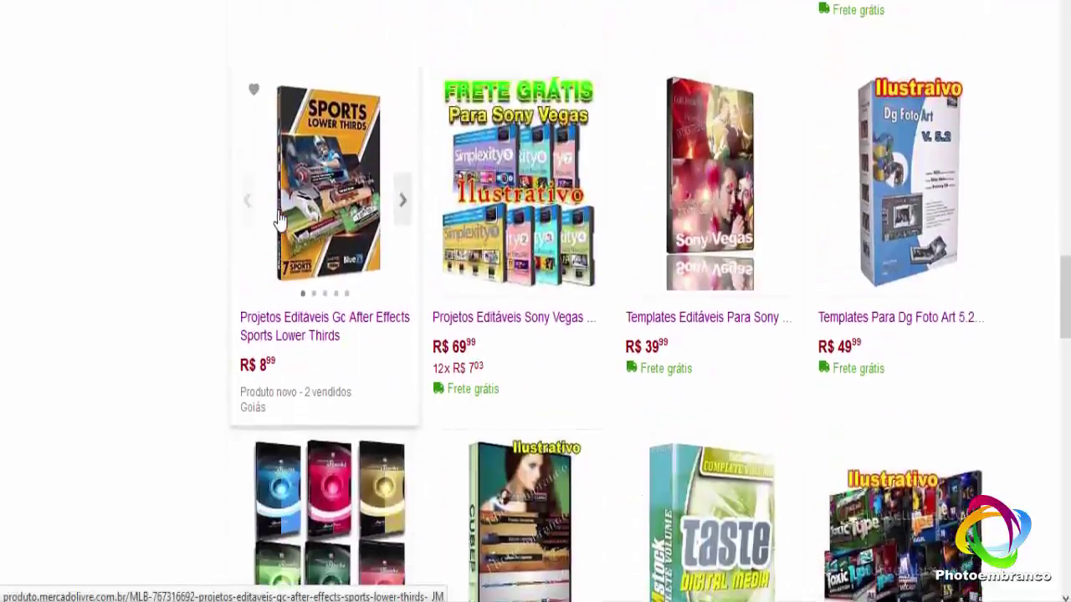
Browse the seller's products 49–96, sound-effect packs and After Effects templates from R$ 5,99.
{"action": "scroll", "coordinate": [374, 314], "scroll_direction": "up", "scroll_amount": 4}
{"action": "scroll", "coordinate": [301, 284], "scroll_direction": "up", "scroll_amount": 10}
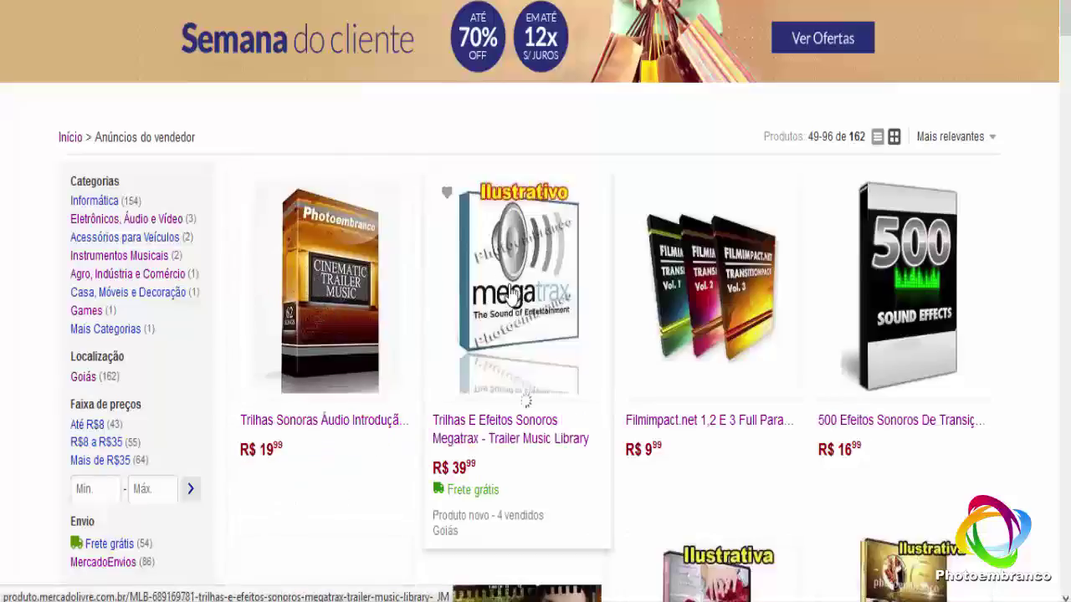
{"action": "scroll", "coordinate": [820, 239], "scroll_direction": "down", "scroll_amount": 1}
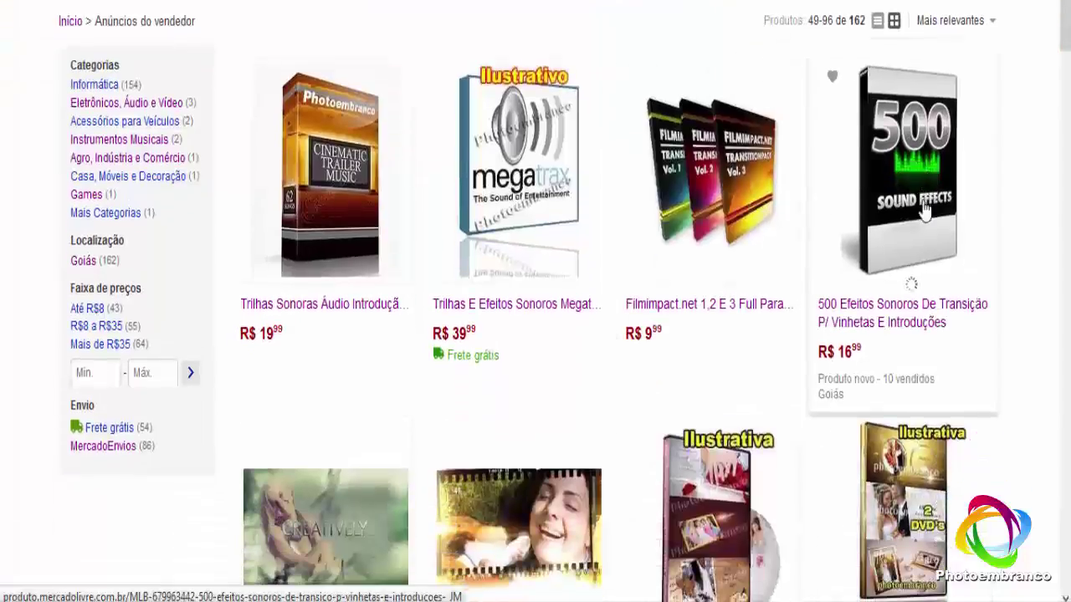
{"action": "scroll", "coordinate": [855, 224], "scroll_direction": "down", "scroll_amount": 2}
{"action": "scroll", "coordinate": [426, 256], "scroll_direction": "down", "scroll_amount": 1}
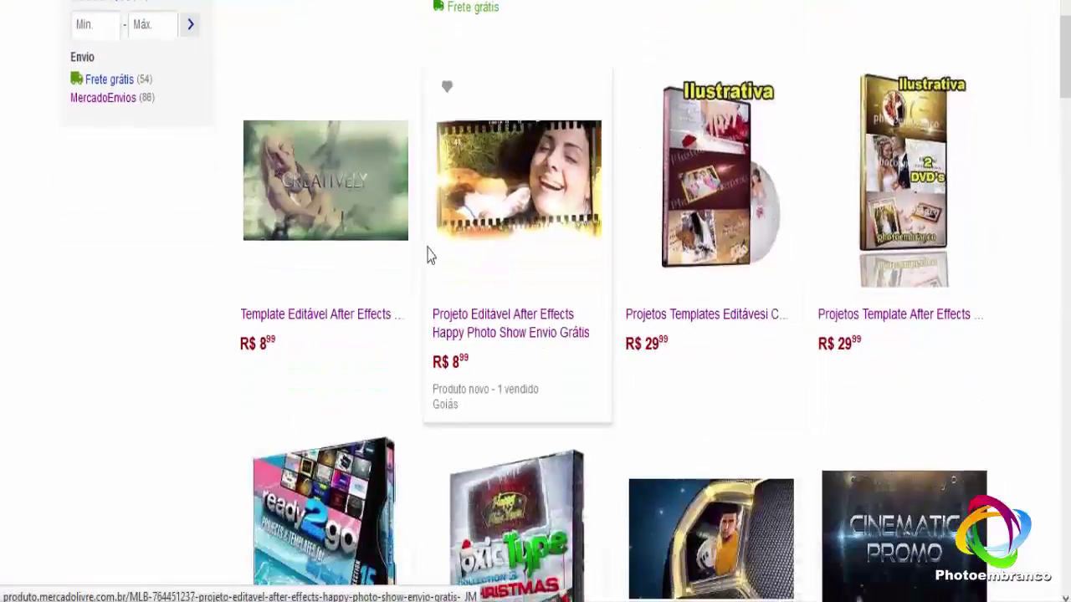
{"action": "scroll", "coordinate": [325, 272], "scroll_direction": "down", "scroll_amount": 4}
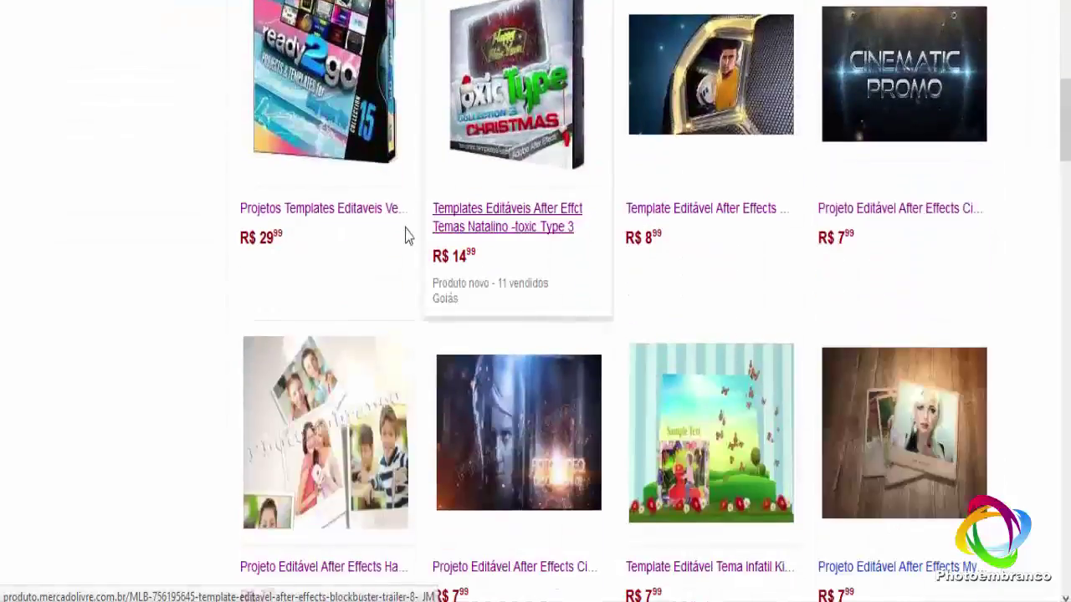
{"action": "scroll", "coordinate": [406, 232], "scroll_direction": "up", "scroll_amount": 2}
{"action": "scroll", "coordinate": [541, 192], "scroll_direction": "up", "scroll_amount": 2}
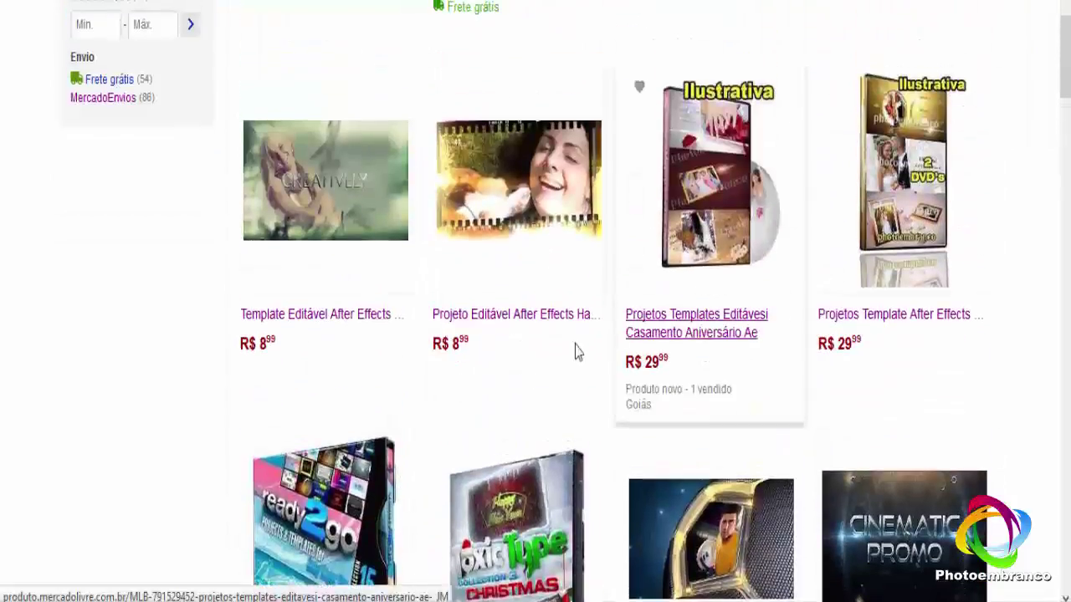
{"action": "scroll", "coordinate": [621, 371], "scroll_direction": "down", "scroll_amount": 1}
{"action": "scroll", "coordinate": [621, 371], "scroll_direction": "down", "scroll_amount": 5}
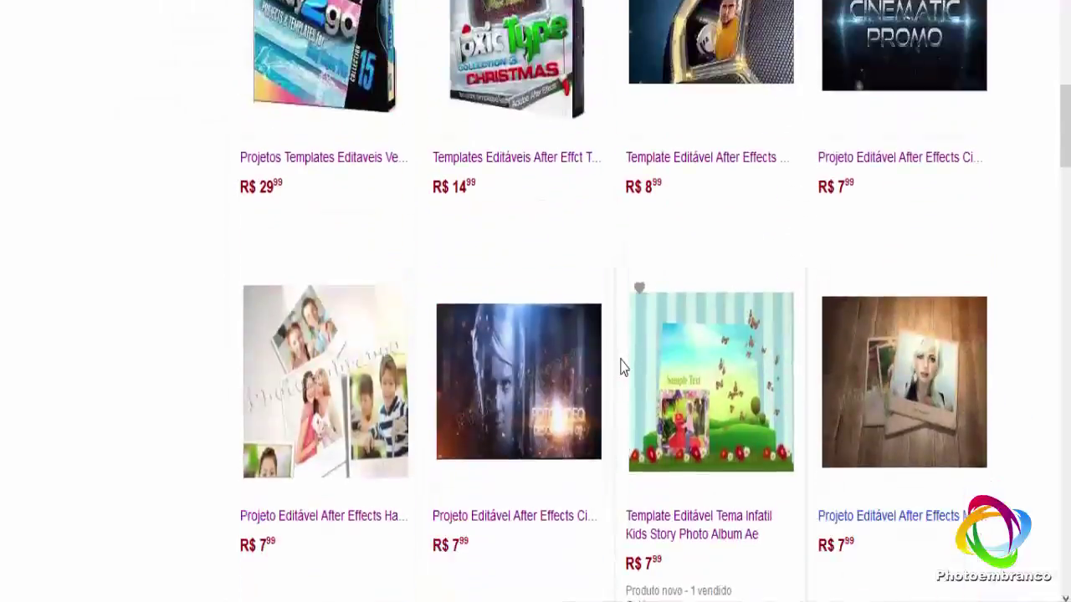
{"action": "scroll", "coordinate": [636, 363], "scroll_direction": "down", "scroll_amount": 2}
{"action": "scroll", "coordinate": [719, 347], "scroll_direction": "up", "scroll_amount": 1}
{"action": "scroll", "coordinate": [794, 333], "scroll_direction": "up", "scroll_amount": 2}
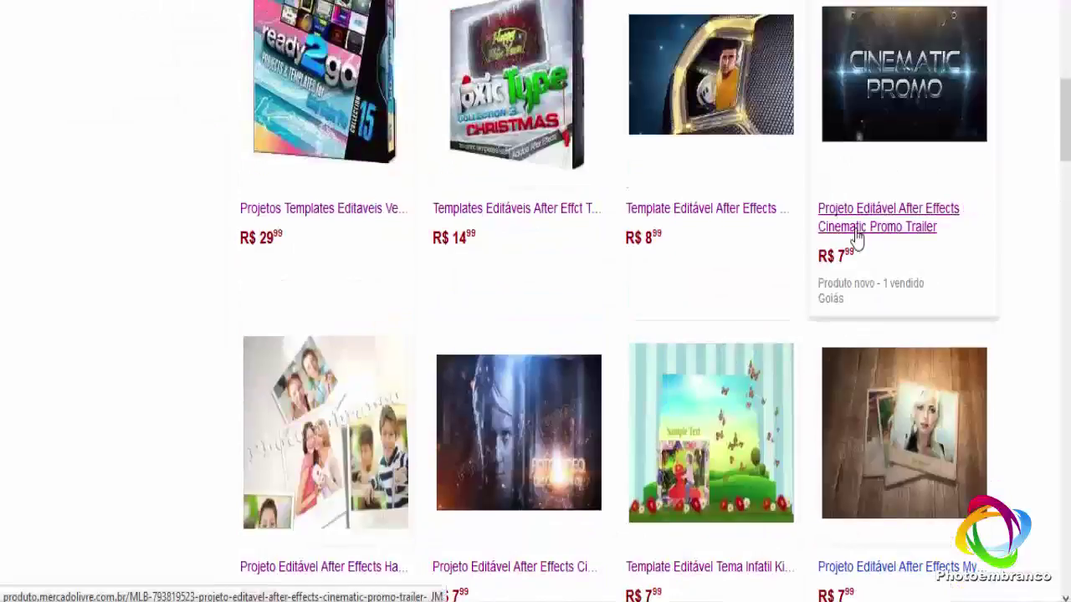
{"action": "scroll", "coordinate": [358, 310], "scroll_direction": "down", "scroll_amount": 3}
{"action": "scroll", "coordinate": [226, 332], "scroll_direction": "down", "scroll_amount": 2}
{"action": "scroll", "coordinate": [251, 322], "scroll_direction": "down", "scroll_amount": 1}
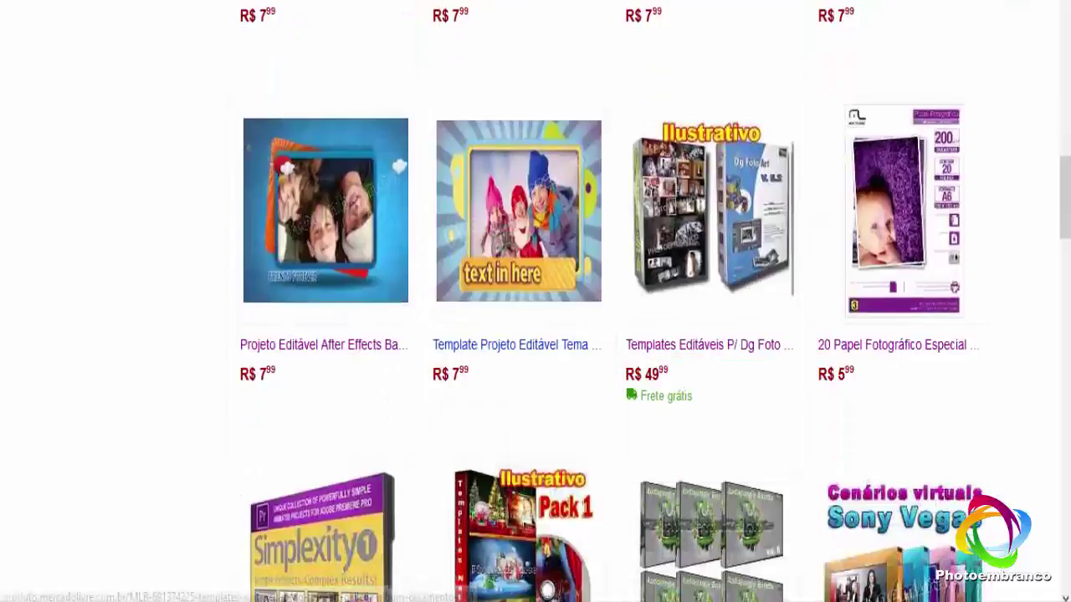
{"action": "scroll", "coordinate": [257, 251], "scroll_direction": "up", "scroll_amount": 10}
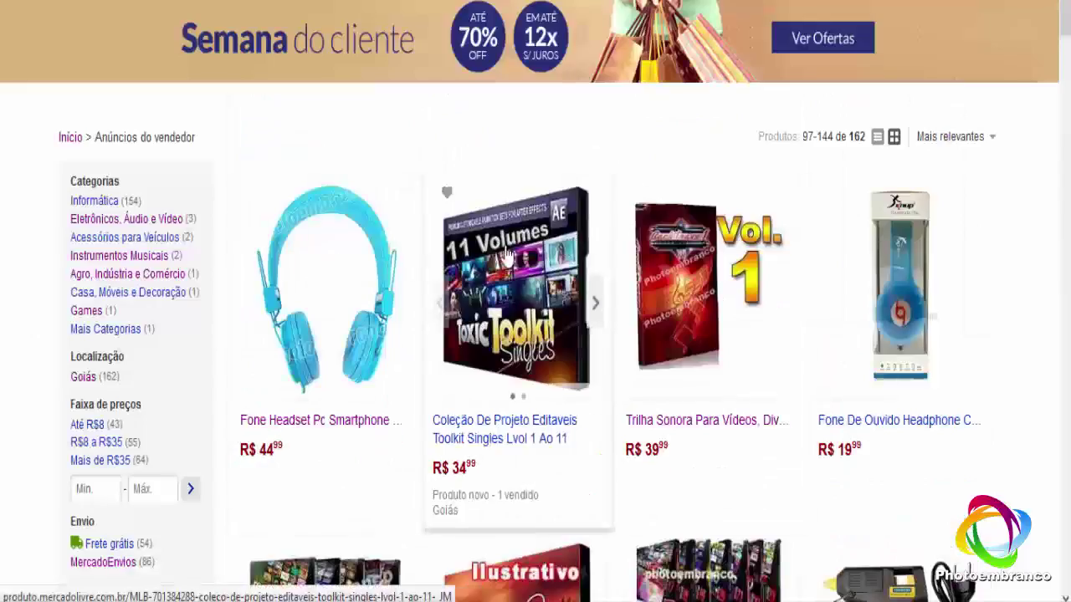
Scroll down the seller's results page of products.
{"action": "scroll", "coordinate": [839, 270], "scroll_direction": "down", "scroll_amount": 6}
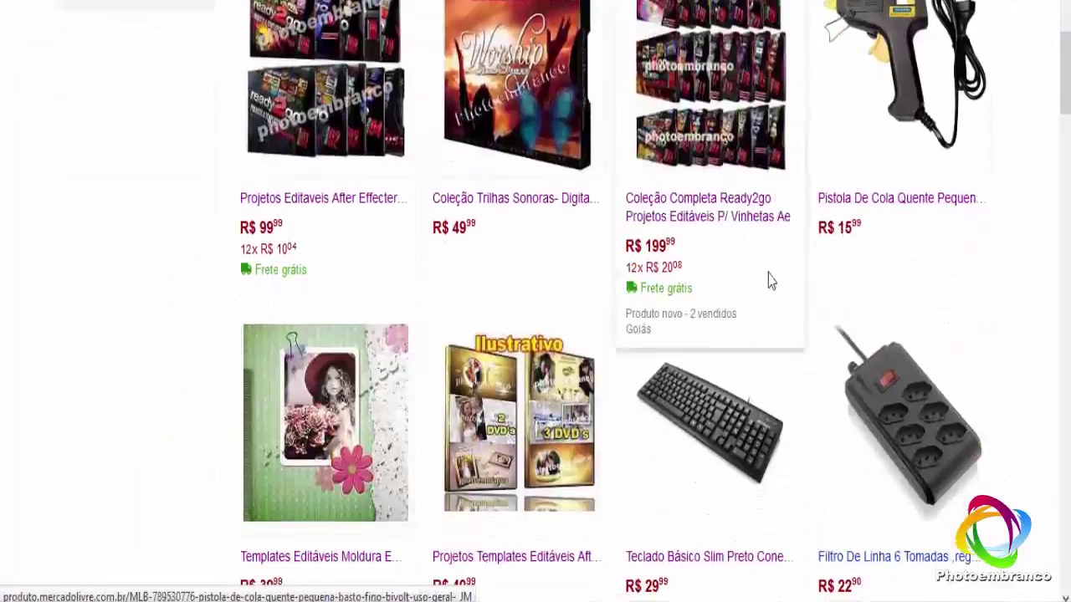
{"action": "scroll", "coordinate": [769, 279], "scroll_direction": "up", "scroll_amount": 2}
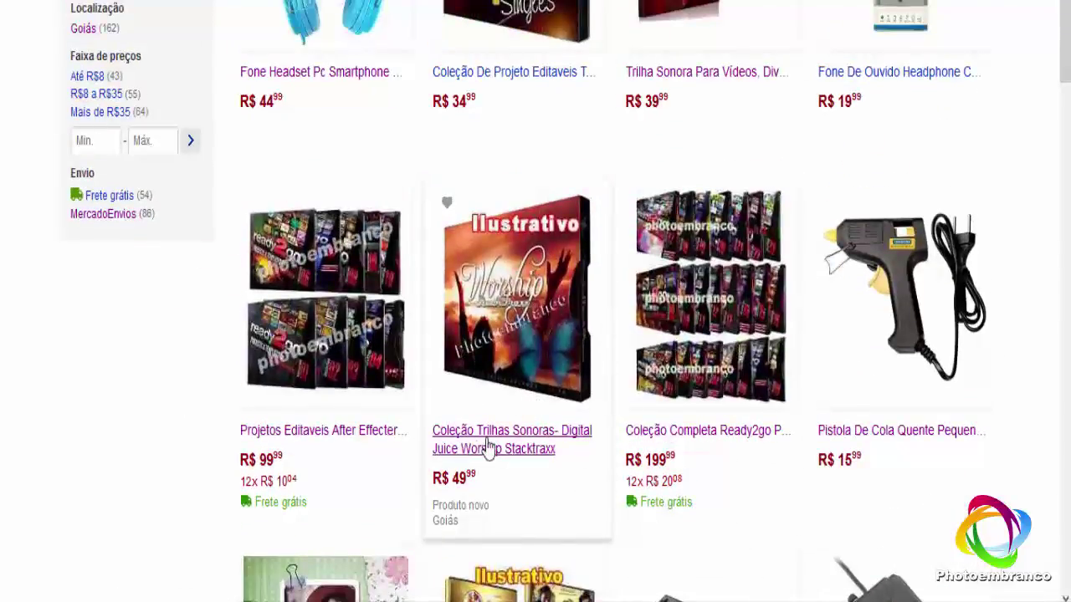
{"action": "scroll", "coordinate": [528, 407], "scroll_direction": "down", "scroll_amount": 2}
{"action": "scroll", "coordinate": [536, 401], "scroll_direction": "down", "scroll_amount": 4}
{"action": "scroll", "coordinate": [712, 394], "scroll_direction": "down", "scroll_amount": 5}
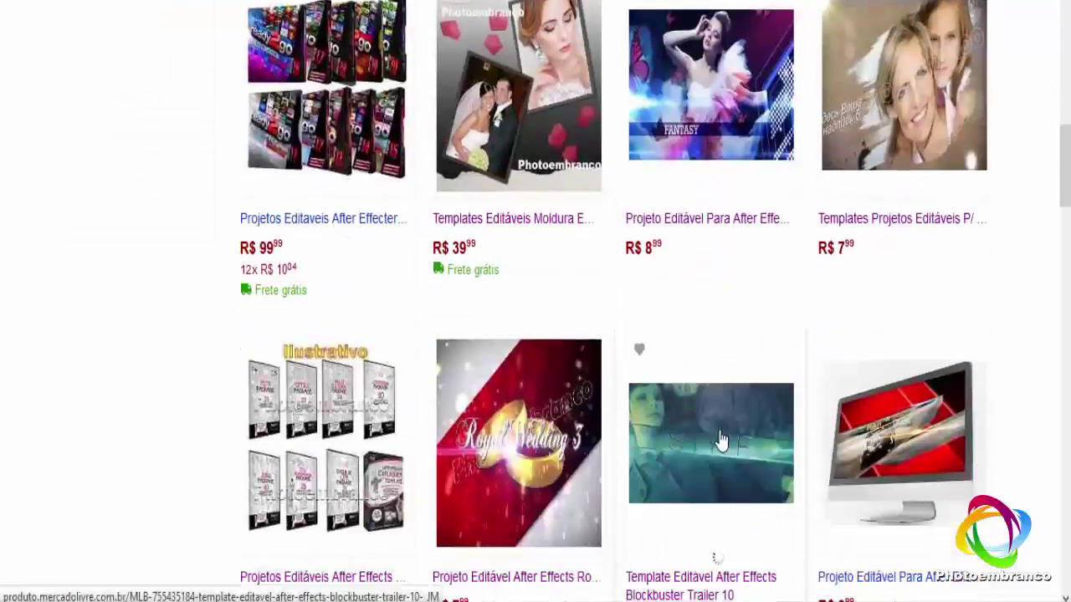
{"action": "scroll", "coordinate": [691, 426], "scroll_direction": "down", "scroll_amount": 10}
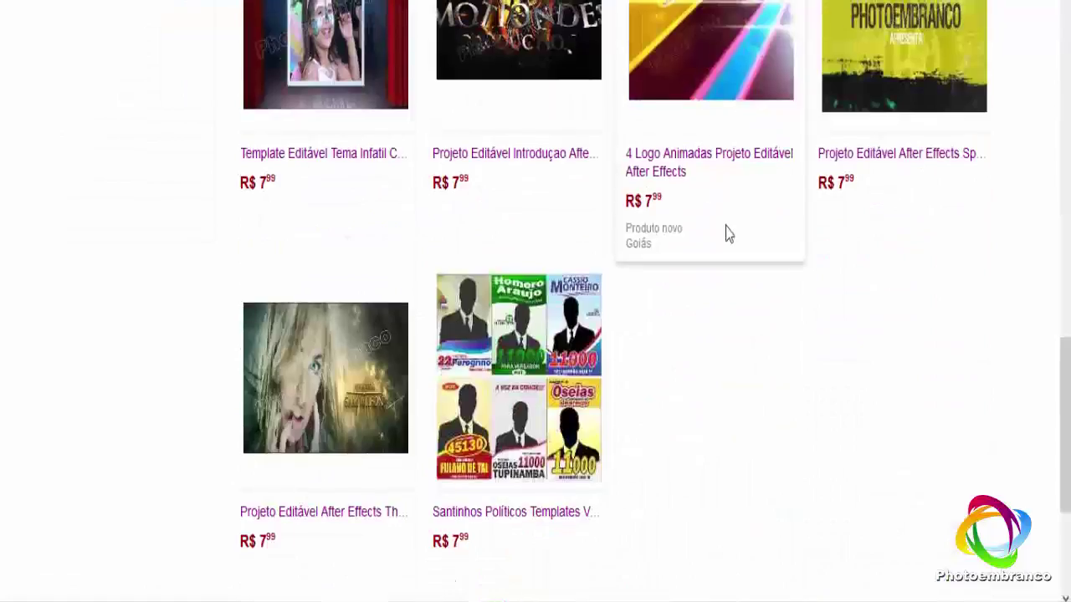
{"action": "scroll", "coordinate": [615, 394], "scroll_direction": "up", "scroll_amount": 5}
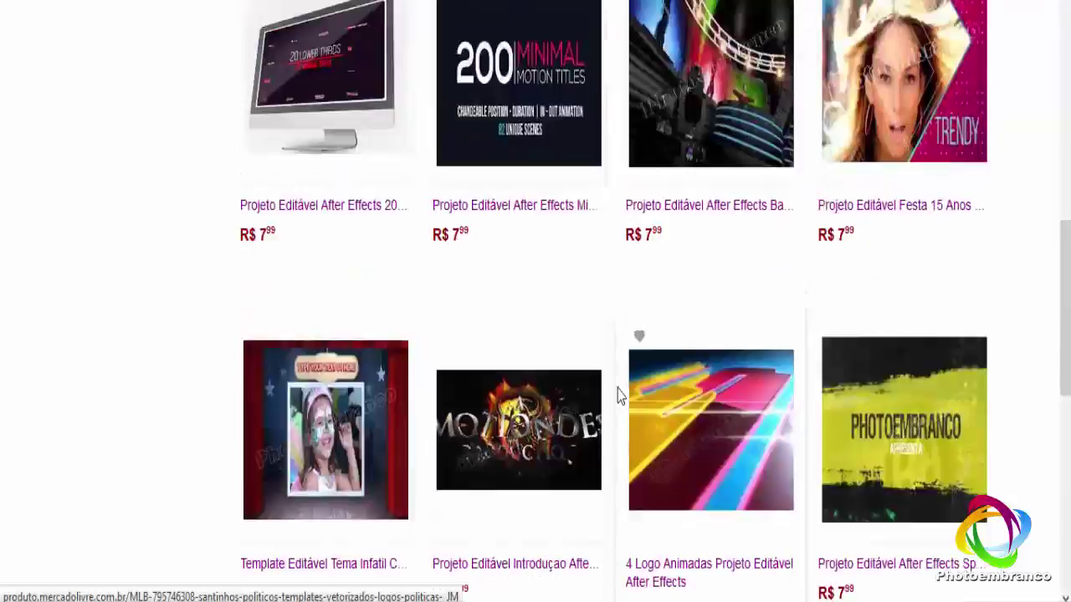
{"action": "scroll", "coordinate": [618, 396], "scroll_direction": "up", "scroll_amount": 5}
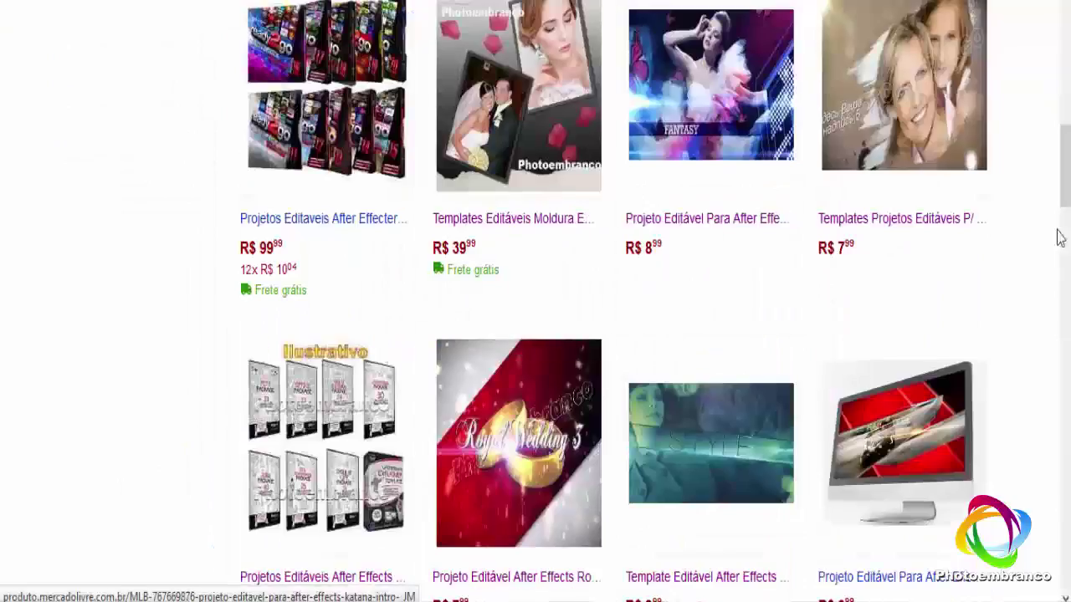
Bring up the '50 Modelos Cartão De Visita' listing and open it in a new tab.
{"action": "left_click_drag", "start_coordinate": [1064, 196], "coordinate": [1068, 313]}
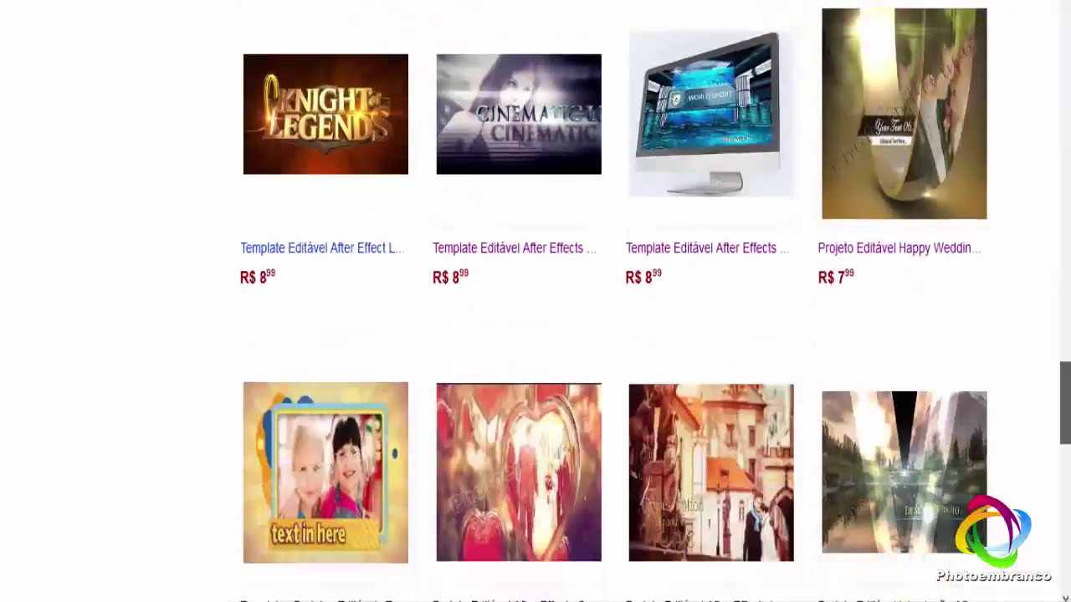
{"action": "left_click_drag", "start_coordinate": [1068, 314], "coordinate": [1067, 507]}
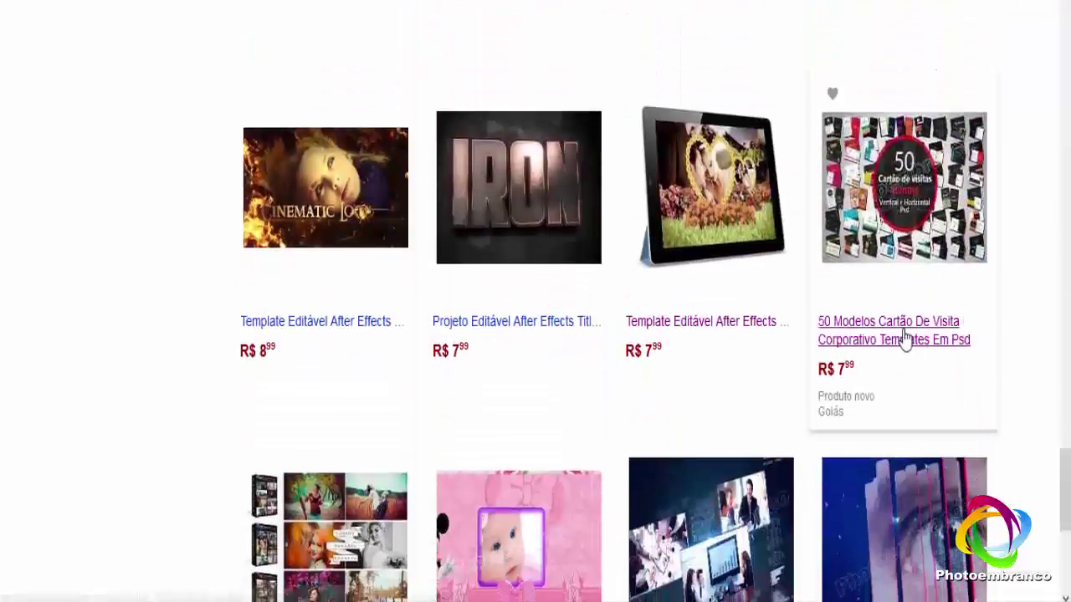
{"action": "right_click", "coordinate": [878, 333]}
{"action": "left_click", "coordinate": [886, 342]}
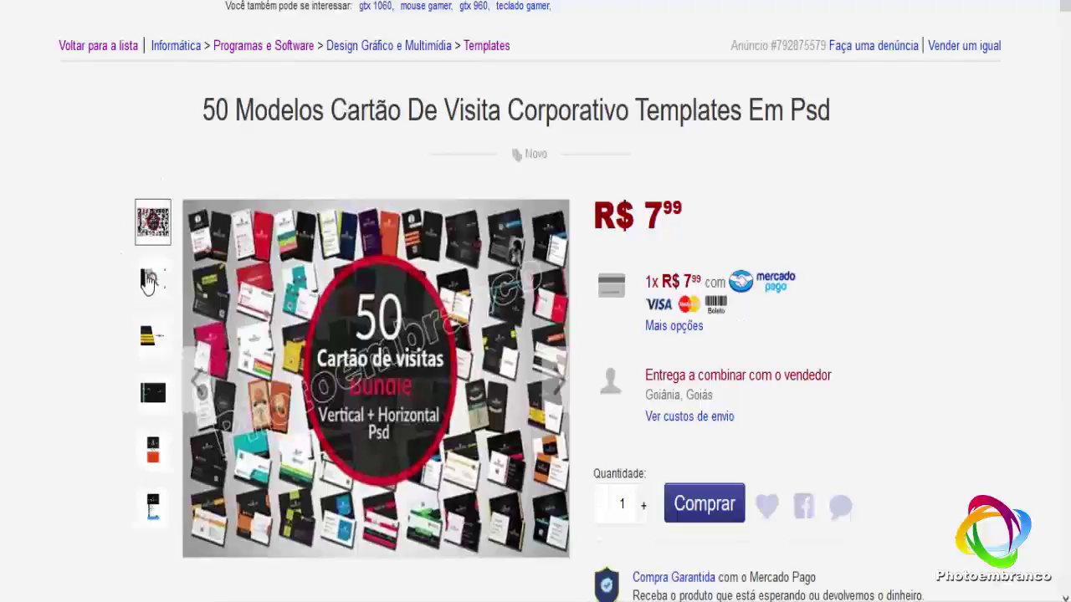
Enlarge the red and black card preview and cycle through the yellow, teal and orange cards.
{"action": "left_click", "coordinate": [151, 281]}
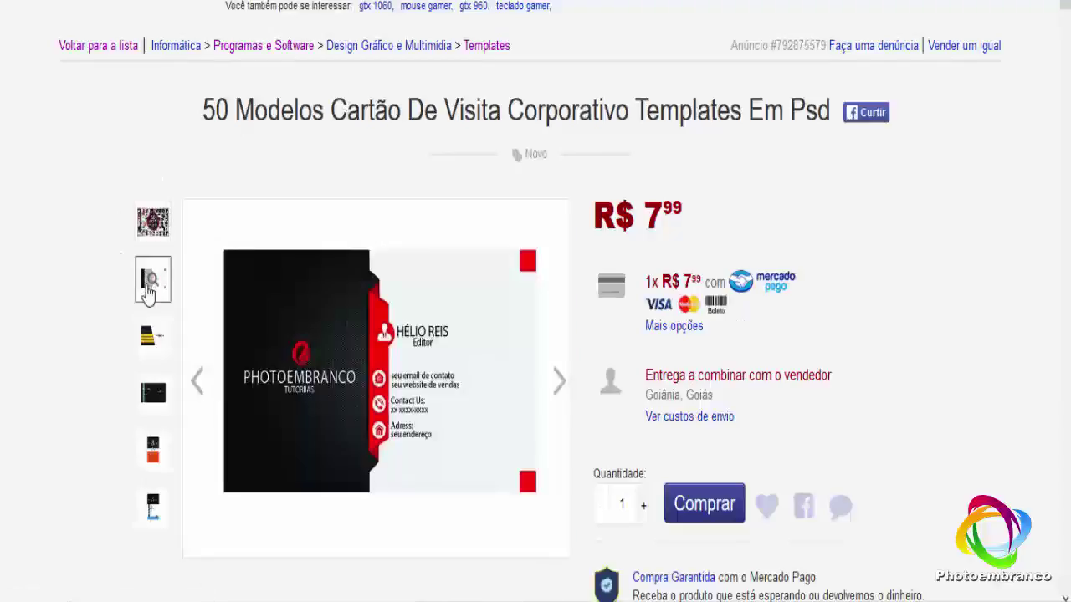
{"action": "left_click", "coordinate": [292, 330]}
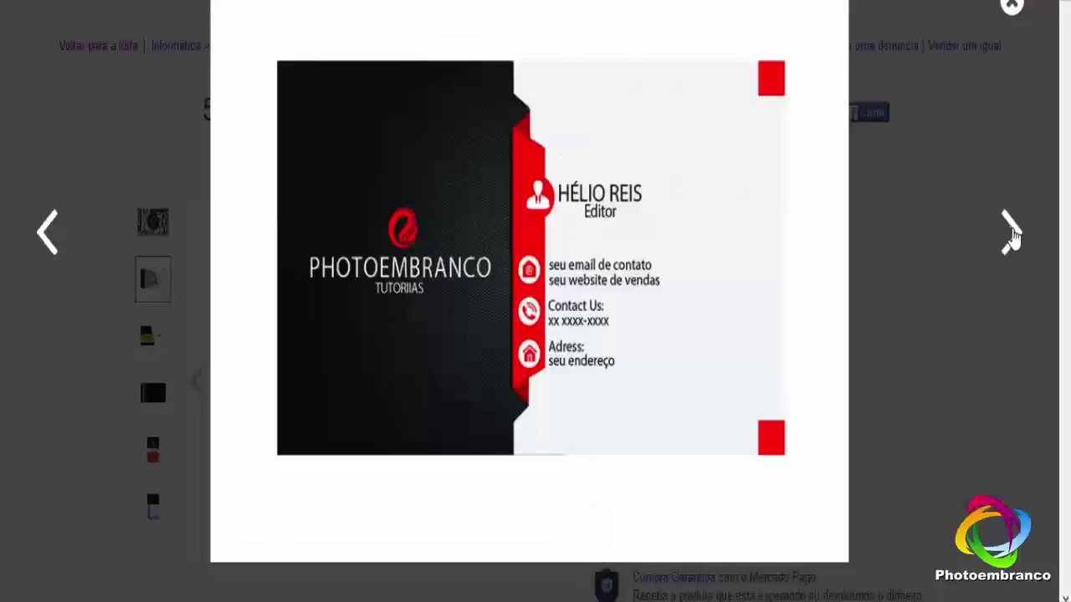
{"action": "left_click", "coordinate": [1012, 236]}
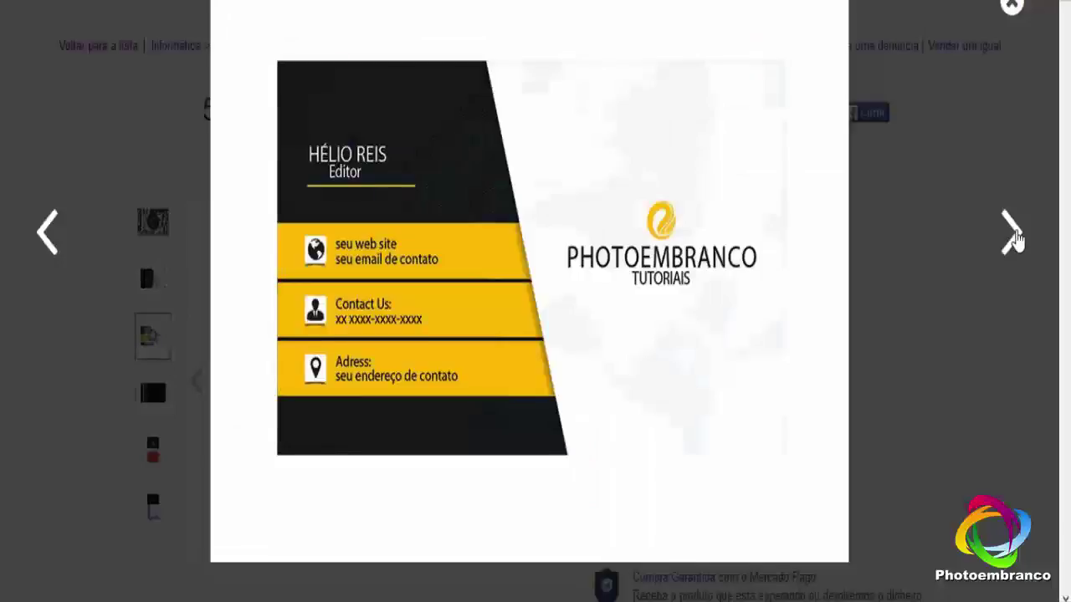
{"action": "left_click", "coordinate": [1012, 237]}
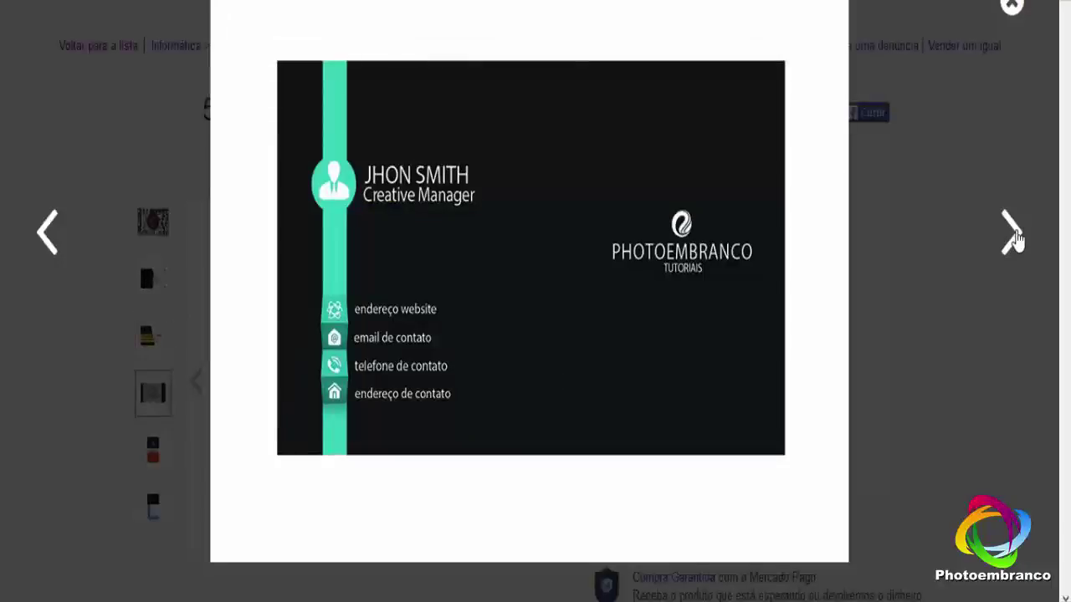
{"action": "left_click", "coordinate": [1012, 237]}
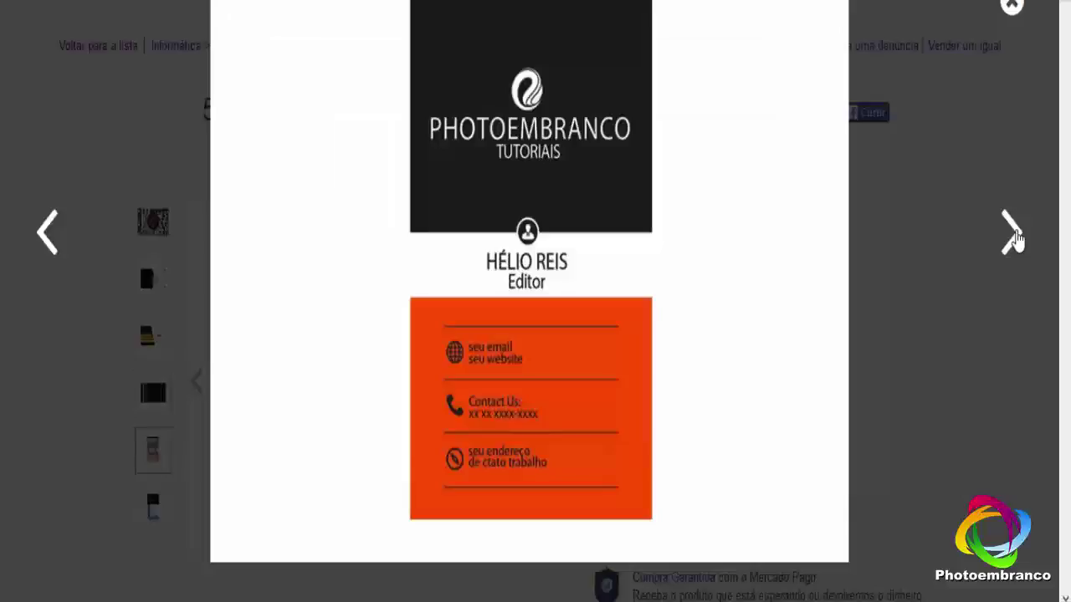
{"action": "left_click", "coordinate": [1012, 237]}
{"action": "left_click", "coordinate": [1012, 236]}
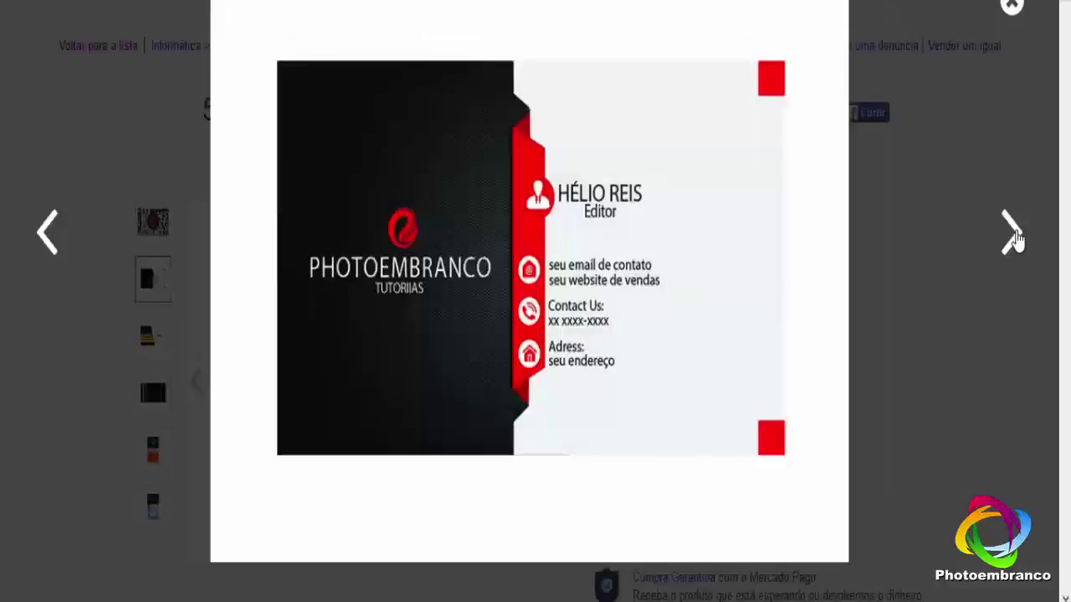
Close the enlarged preview and briefly highlight the listing's price.
{"action": "left_click", "coordinate": [1012, 8]}
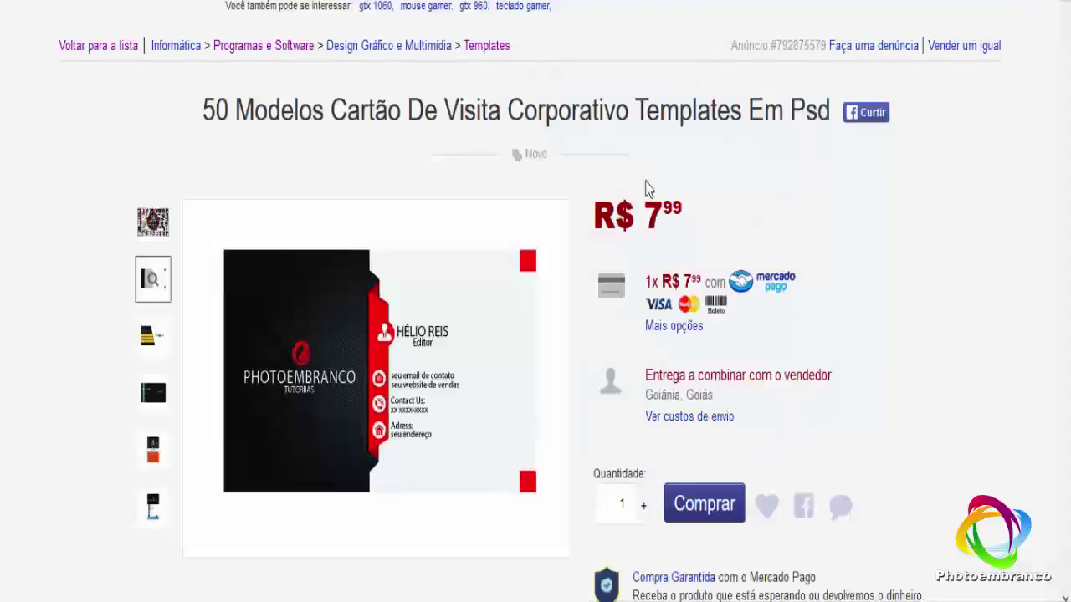
{"action": "left_click_drag", "start_coordinate": [646, 203], "coordinate": [697, 217]}
{"action": "left_click", "coordinate": [686, 222]}
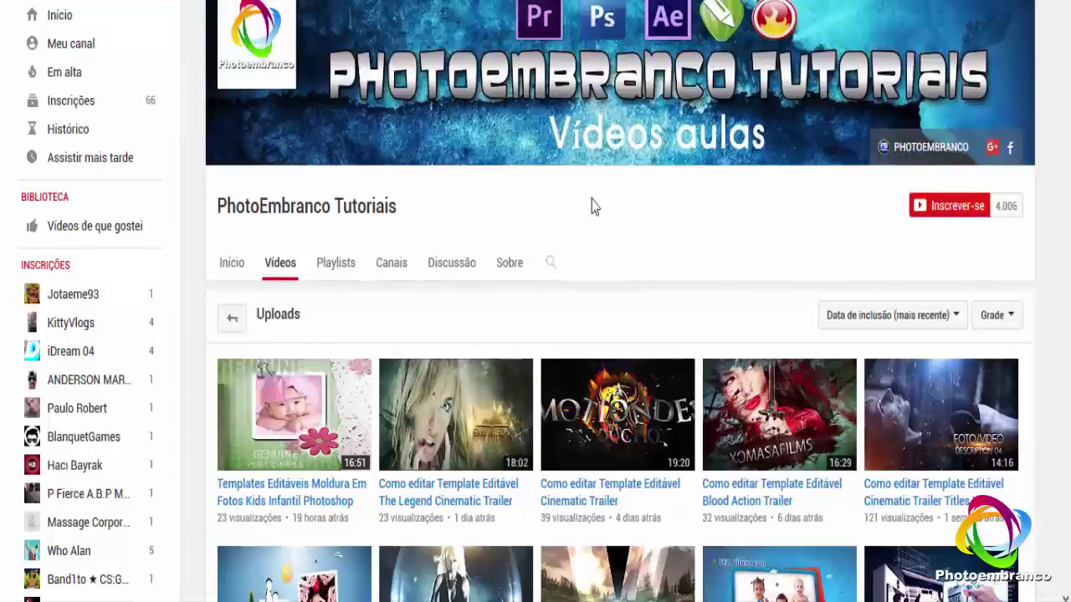
Scroll down through the PhotoEmbranco Tutoriais channel's video uploads.
{"action": "scroll", "coordinate": [591, 206], "scroll_direction": "down", "scroll_amount": 3}
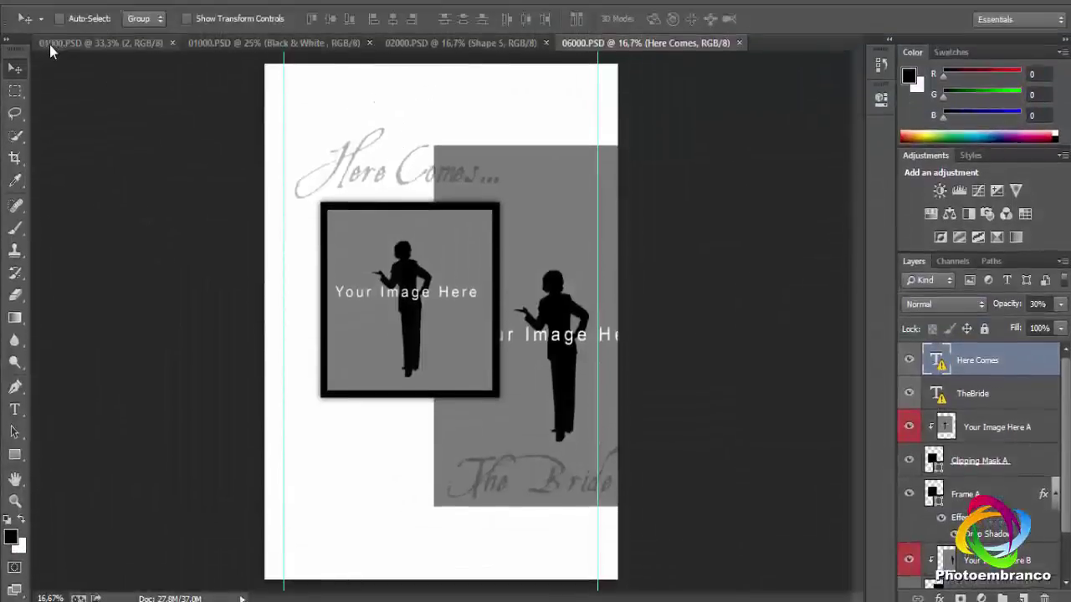
From the 01000 tab, open template 04000, dismiss the missing-fonts warning, then close it.
{"action": "left_click", "coordinate": [49, 44]}
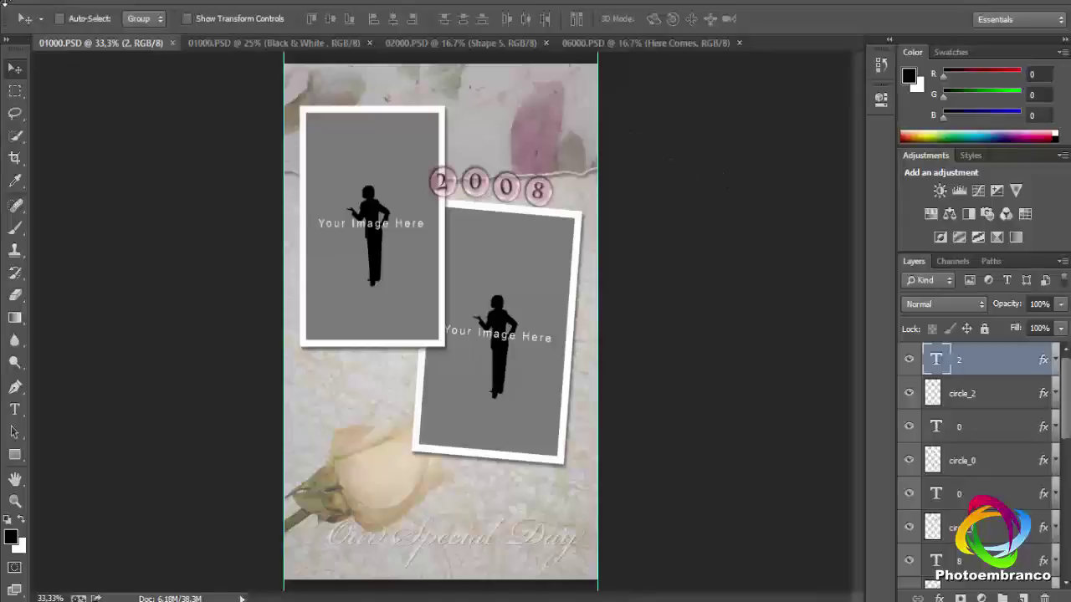
{"action": "left_click", "coordinate": [38, 2]}
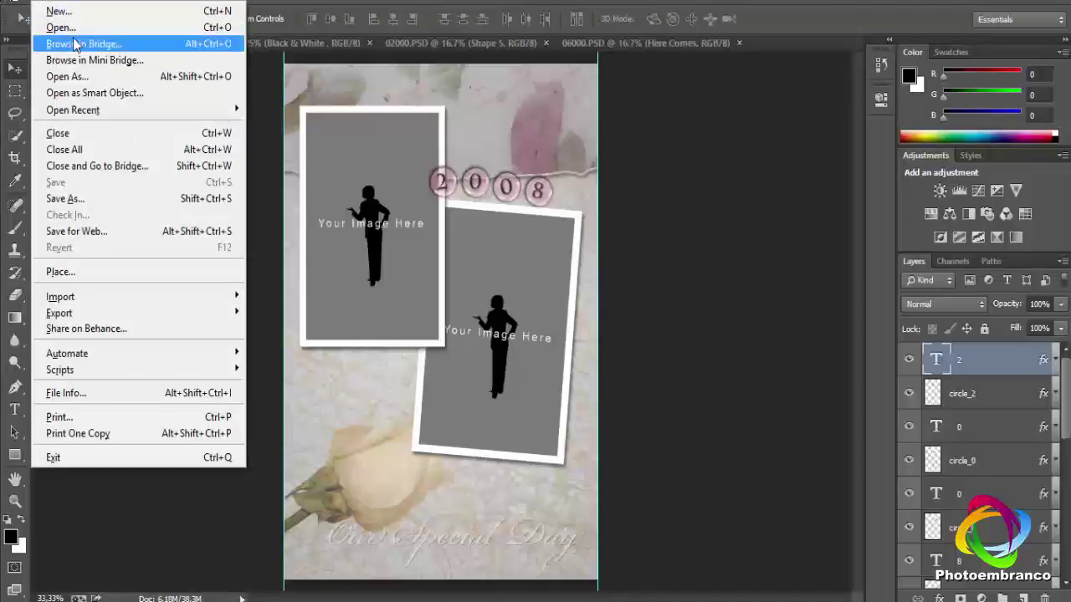
{"action": "left_click", "coordinate": [62, 28]}
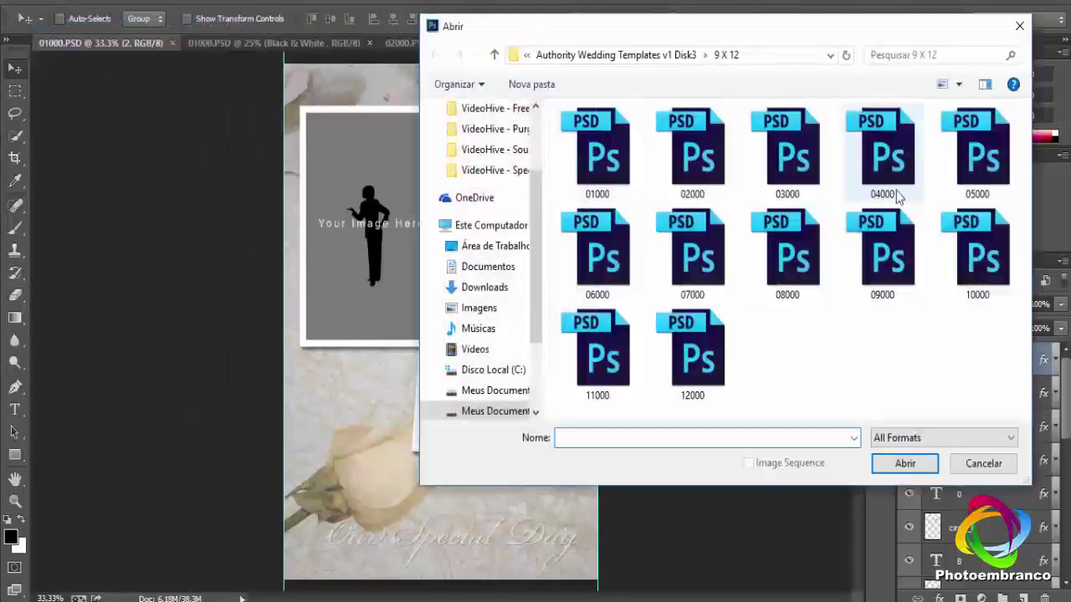
{"action": "left_click", "coordinate": [881, 166]}
{"action": "left_click", "coordinate": [904, 464]}
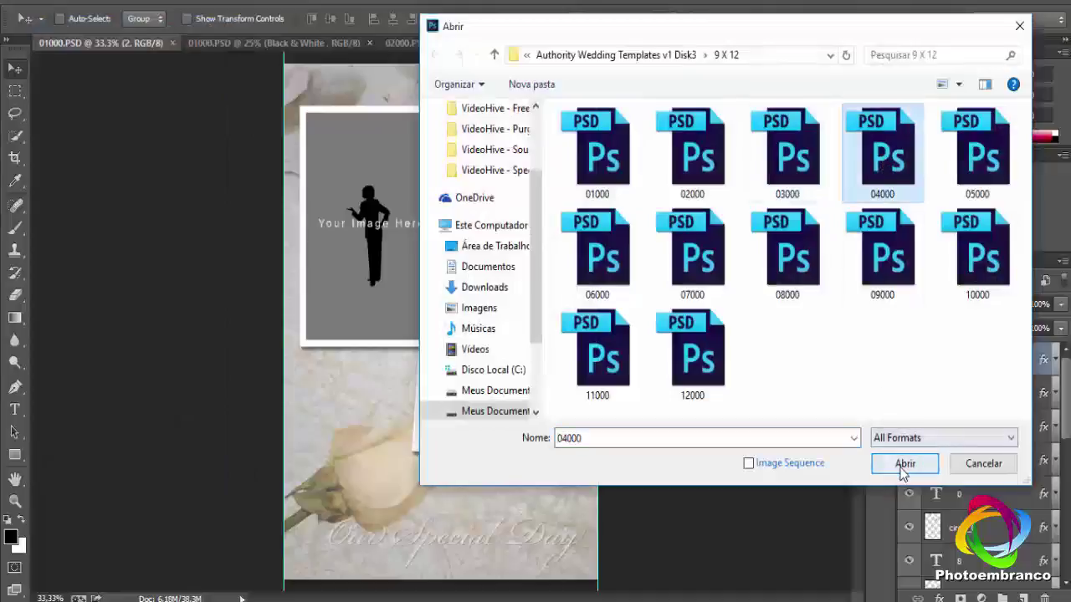
{"action": "left_click", "coordinate": [536, 240]}
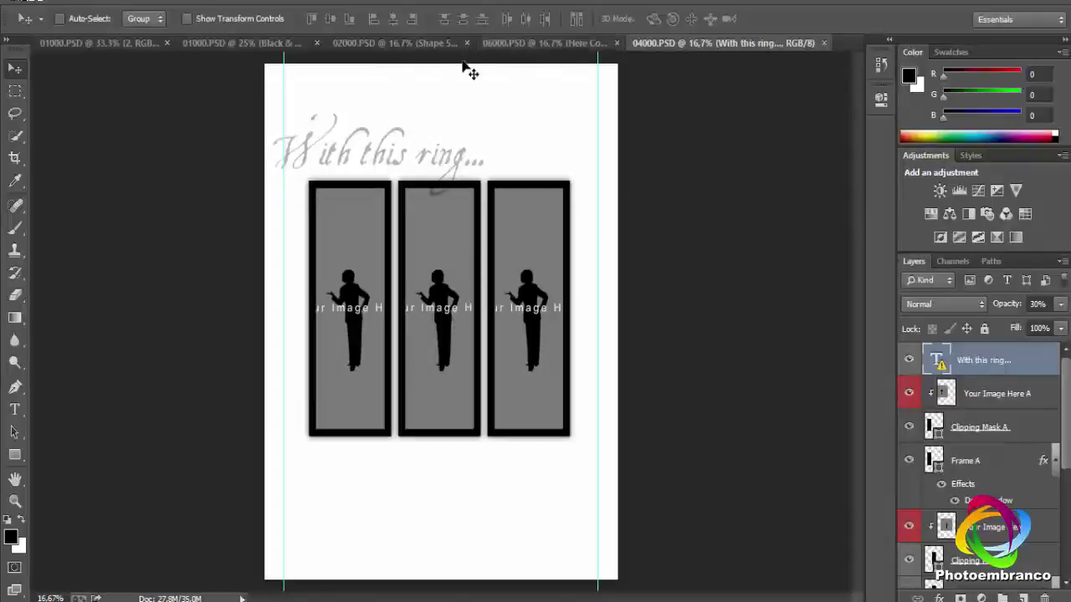
{"action": "left_click", "coordinate": [822, 43]}
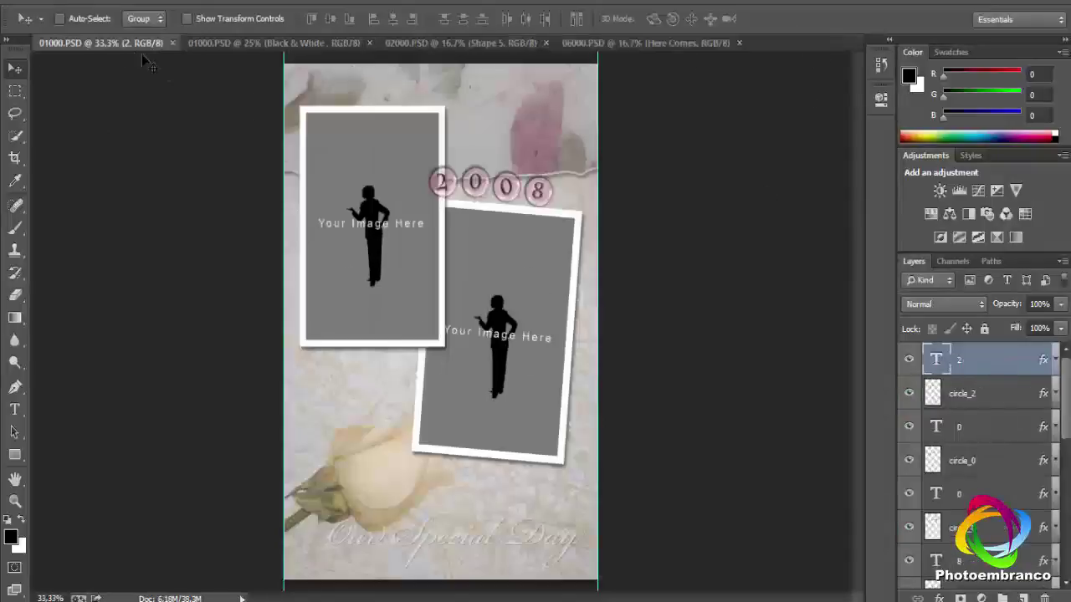
Open the 07000 template from the 9 X 12 folder.
{"action": "left_click", "coordinate": [40, 2]}
{"action": "left_click", "coordinate": [50, 25]}
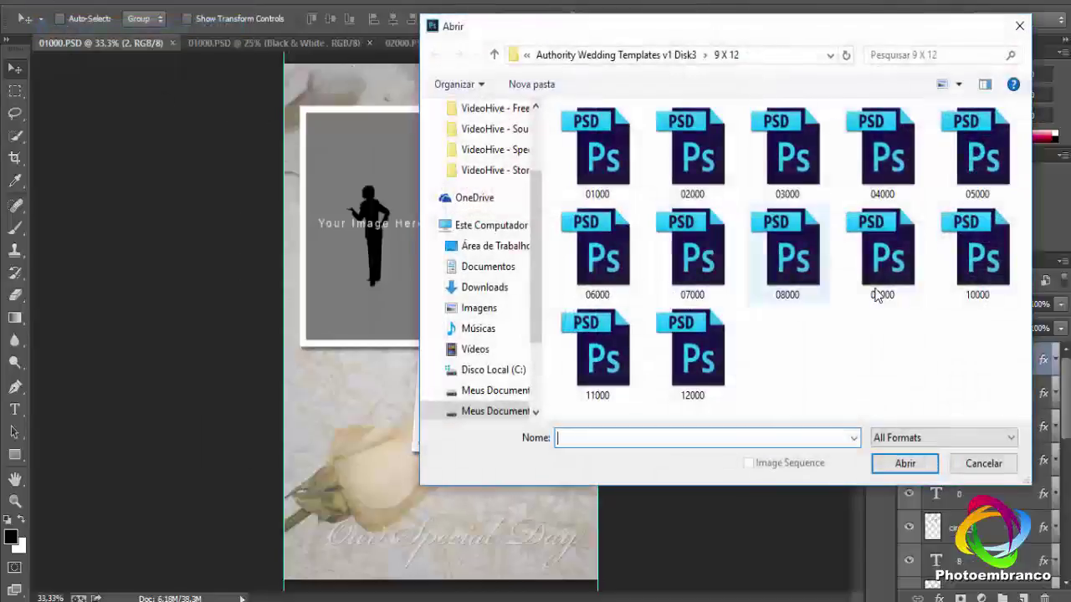
{"action": "left_click", "coordinate": [698, 282]}
{"action": "left_click", "coordinate": [897, 463]}
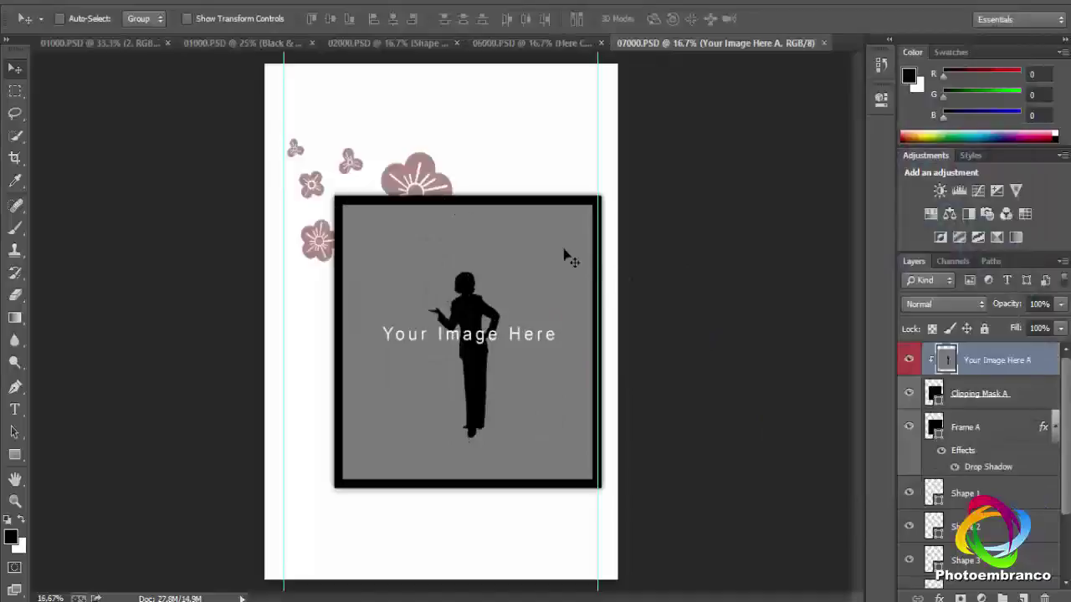
Cycle through the 01000, black-and-white 01000 and 02000 documents, ending on the 06000 template.
{"action": "left_click", "coordinate": [99, 39]}
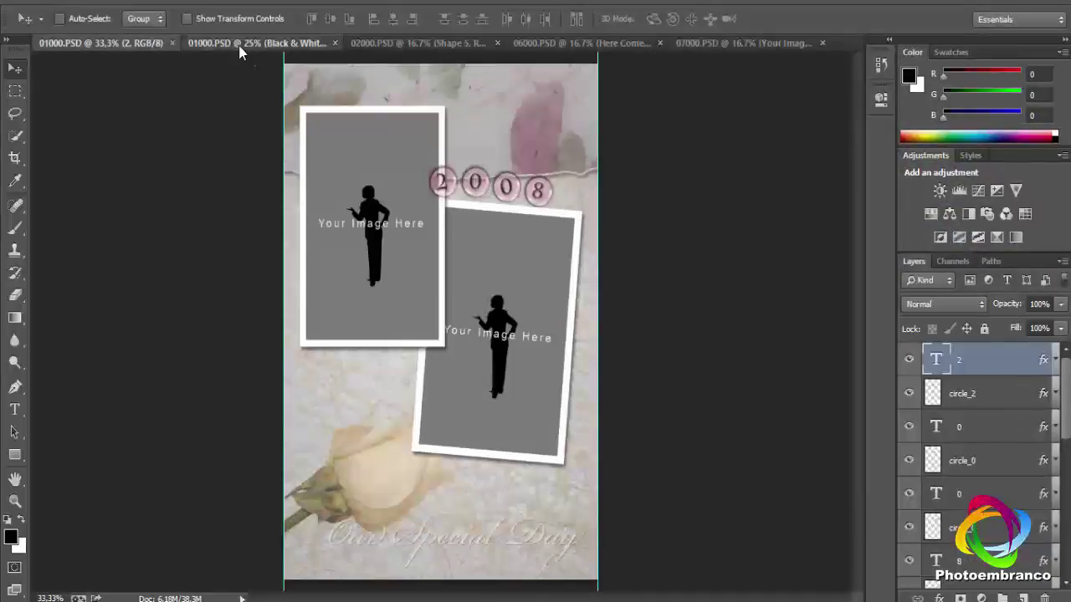
{"action": "left_click", "coordinate": [240, 45]}
{"action": "left_click", "coordinate": [417, 45]}
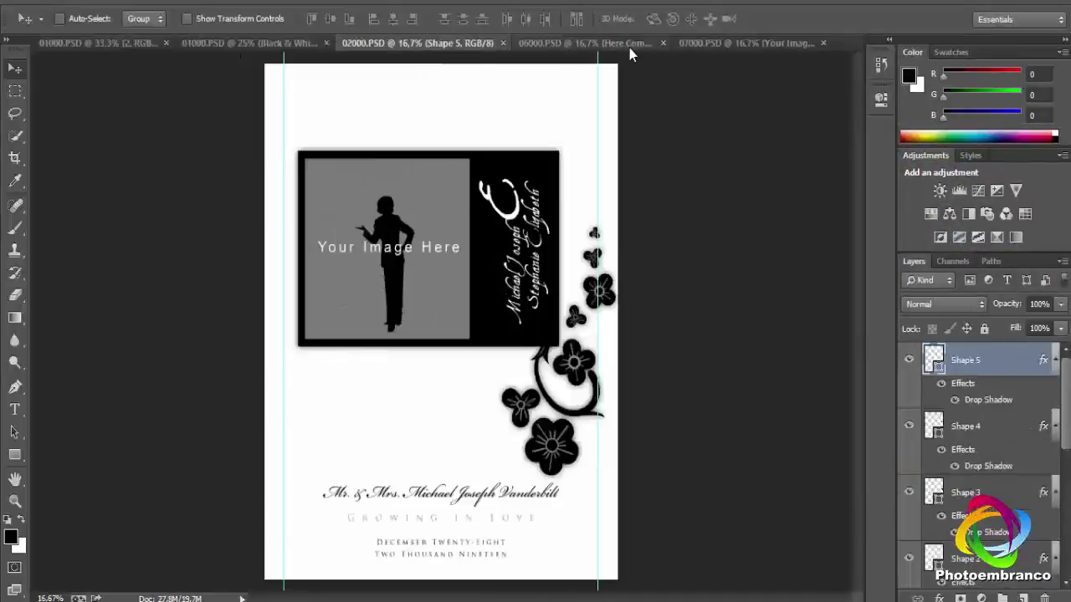
{"action": "left_click", "coordinate": [624, 44]}
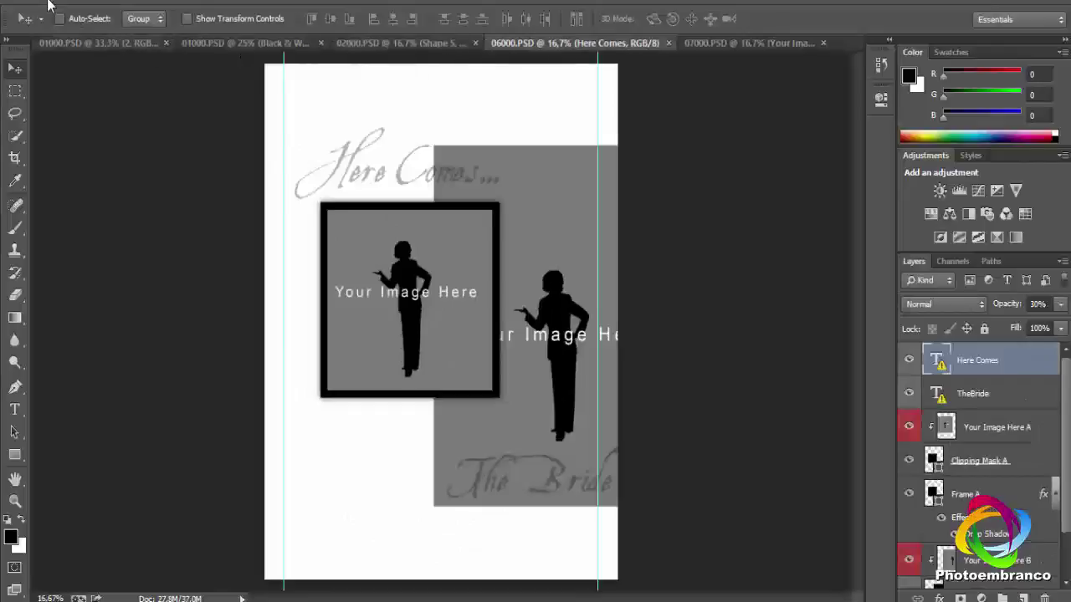
In the Open dialog, browse the 4 X 6, 5 X 7, 9 X 12 and 12 X 12 template folders.
{"action": "left_click", "coordinate": [49, 5]}
{"action": "left_click", "coordinate": [50, 26]}
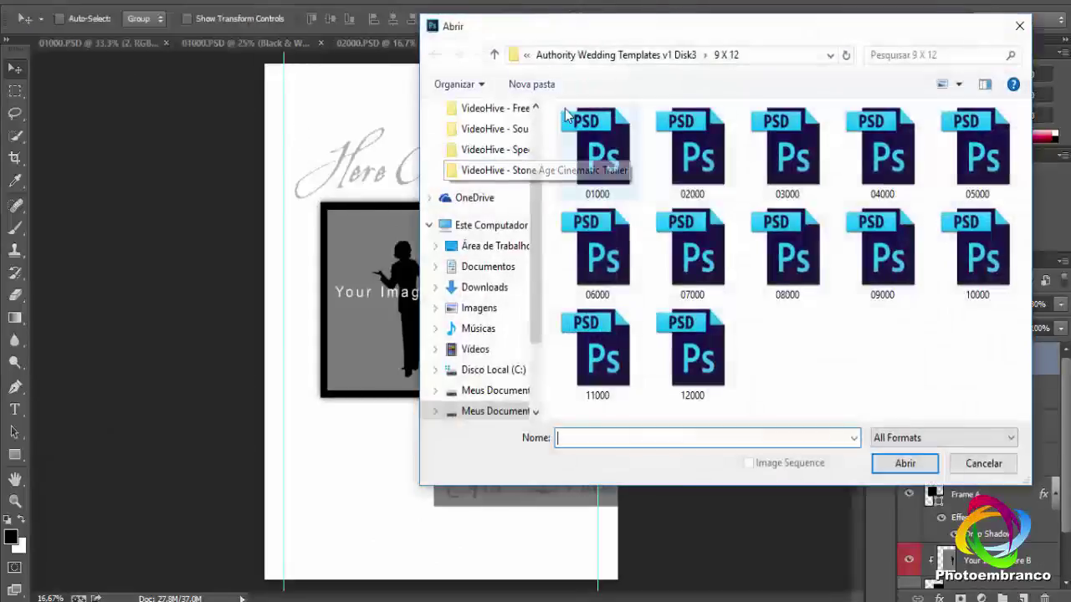
{"action": "left_click", "coordinate": [494, 55]}
{"action": "left_click", "coordinate": [594, 136]}
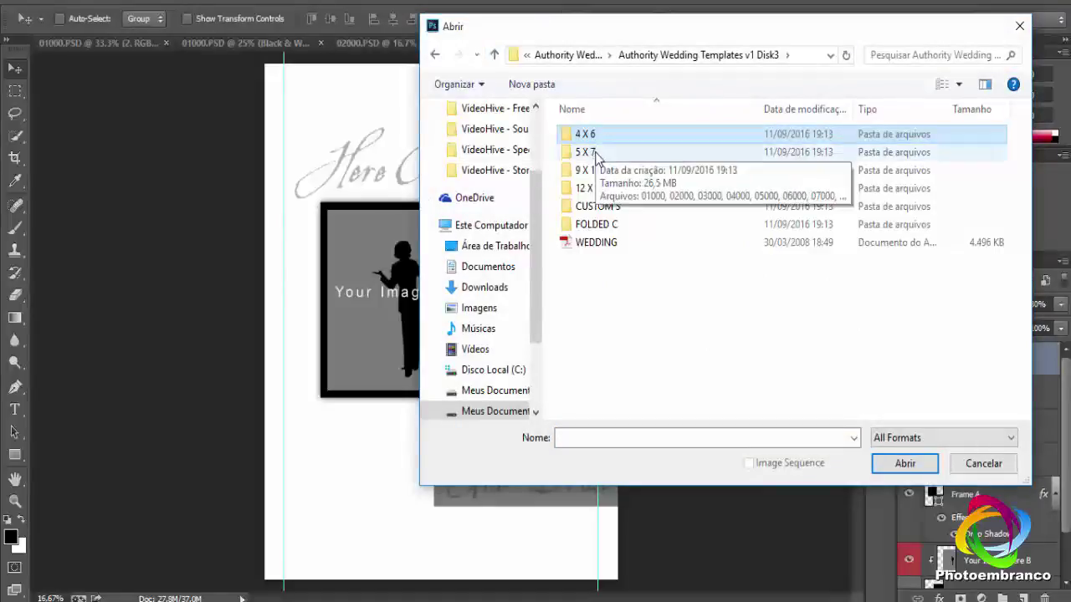
{"action": "left_click", "coordinate": [597, 155]}
{"action": "left_click", "coordinate": [600, 171]}
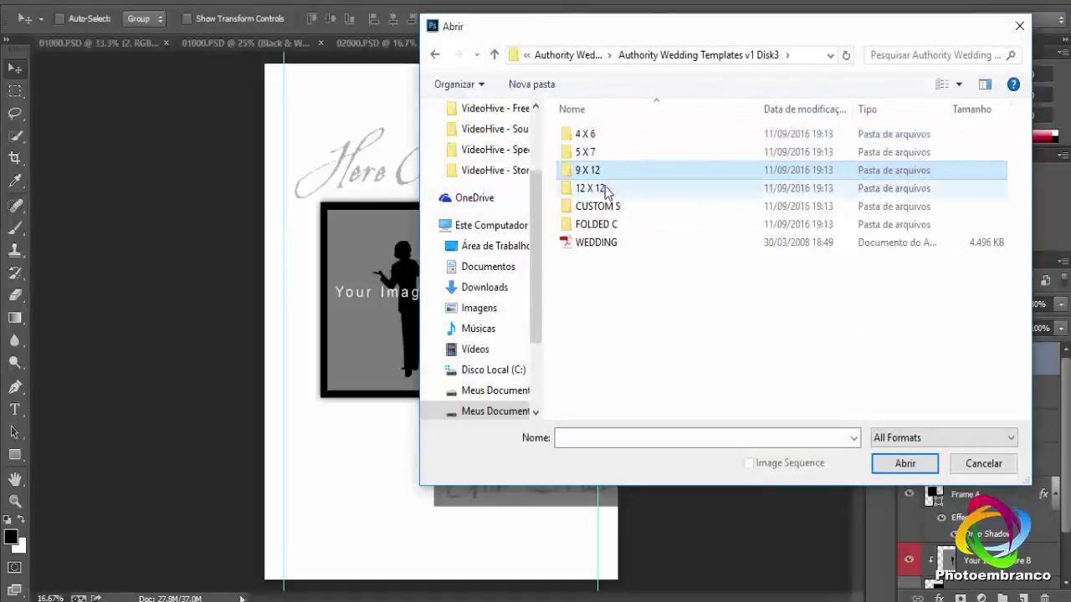
{"action": "left_click", "coordinate": [607, 190]}
Look inside the CUSTOM S and FOLDED C folders, cancel the dialog, and select the TheBride layer.
{"action": "double_click", "coordinate": [616, 209]}
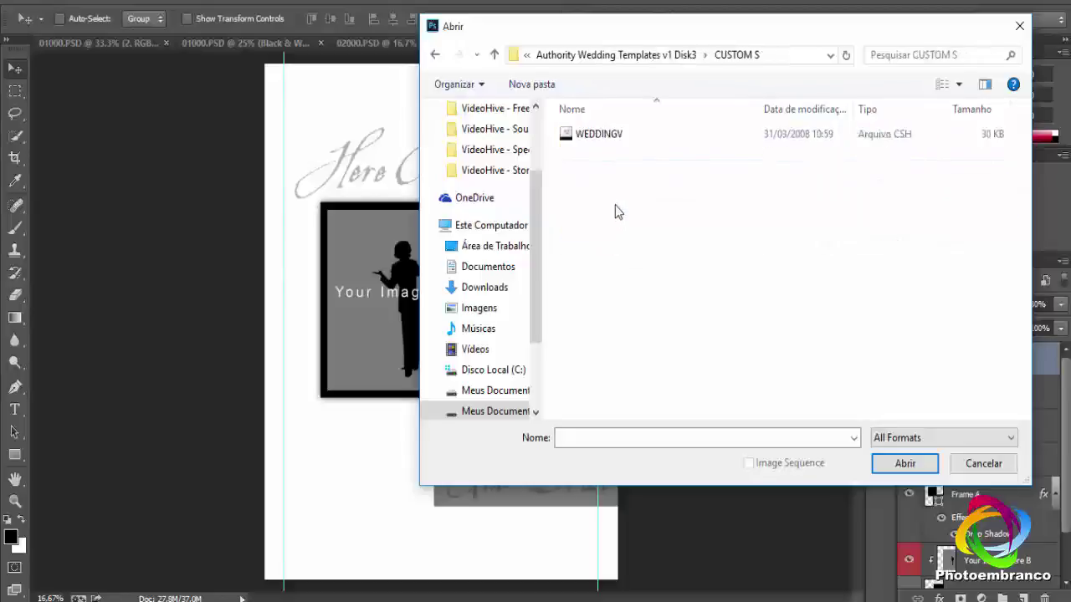
{"action": "left_click", "coordinate": [494, 55]}
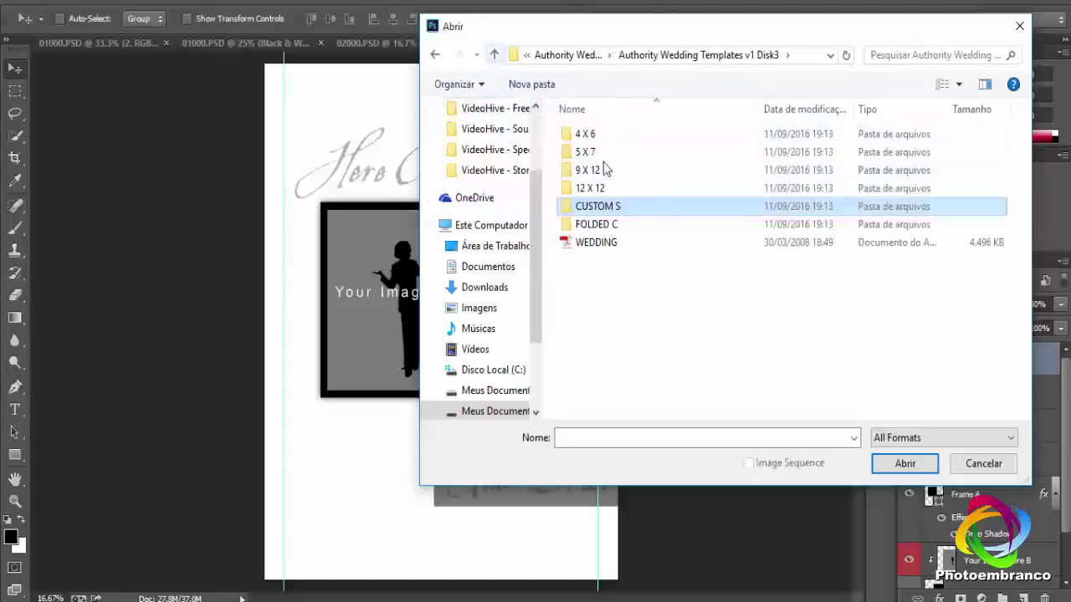
{"action": "double_click", "coordinate": [590, 224]}
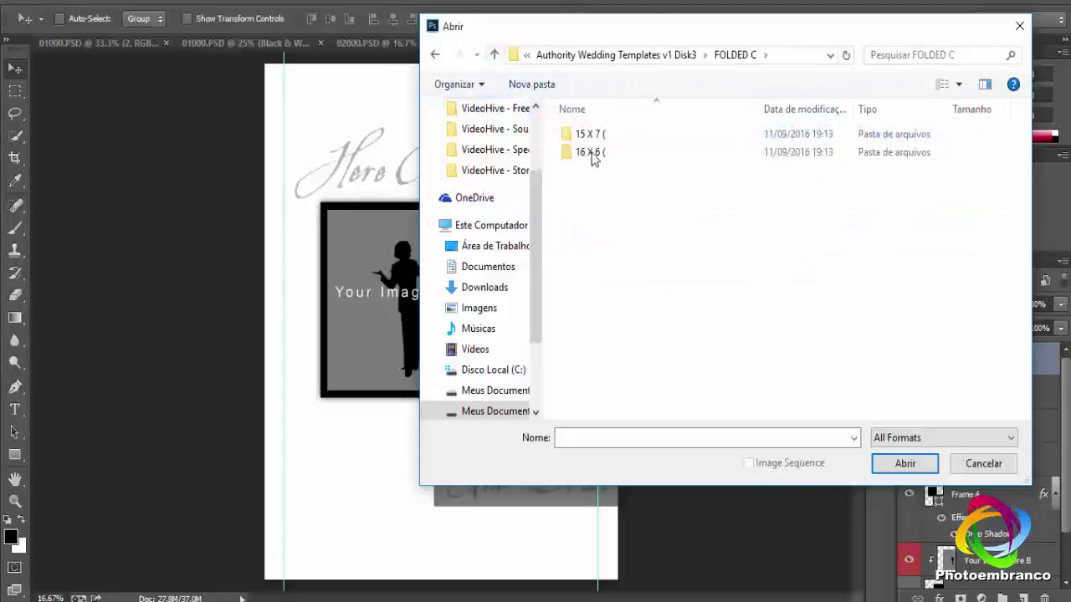
{"action": "double_click", "coordinate": [591, 152]}
{"action": "left_click", "coordinate": [494, 56]}
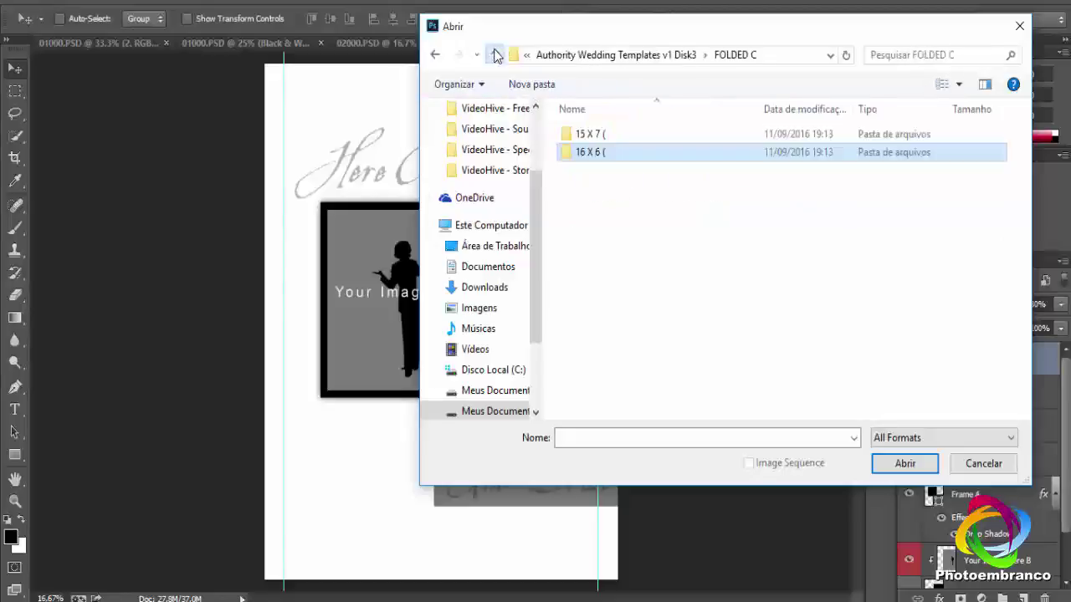
{"action": "left_click", "coordinate": [494, 56]}
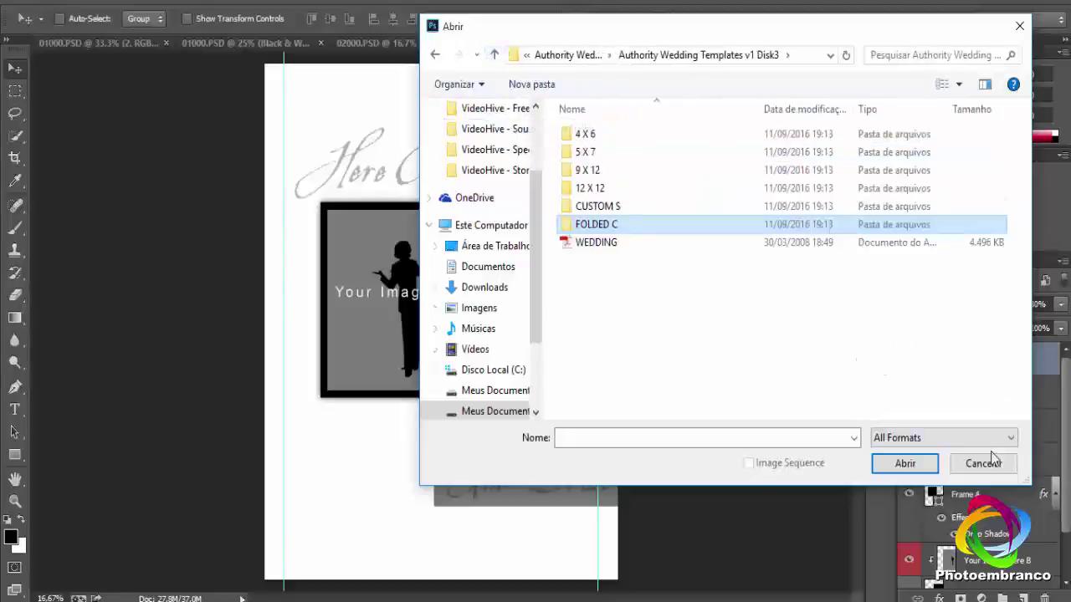
{"action": "left_click", "coordinate": [982, 462]}
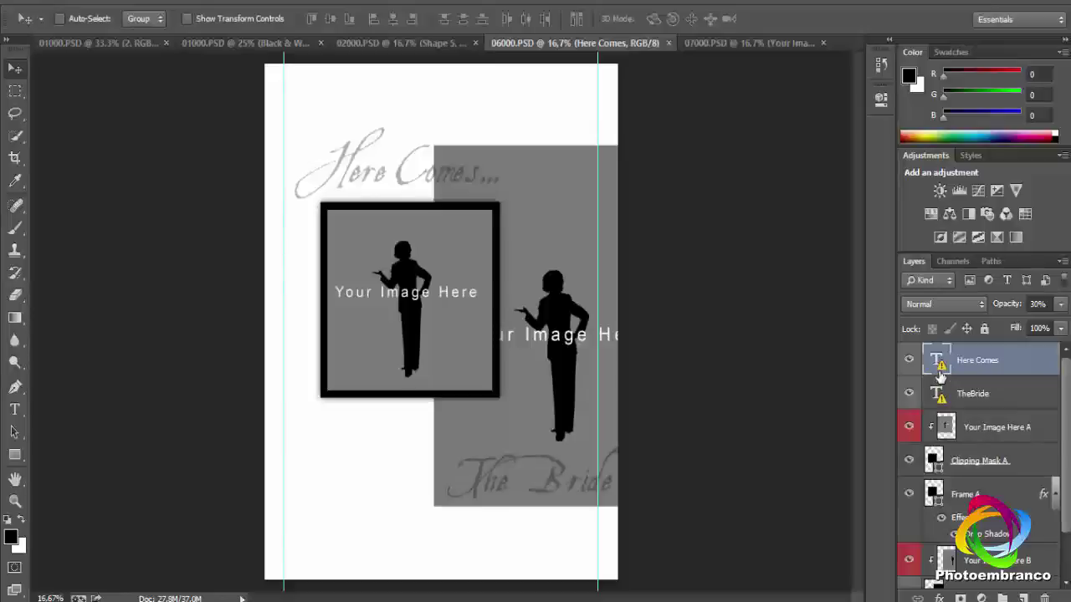
{"action": "left_click", "coordinate": [976, 403]}
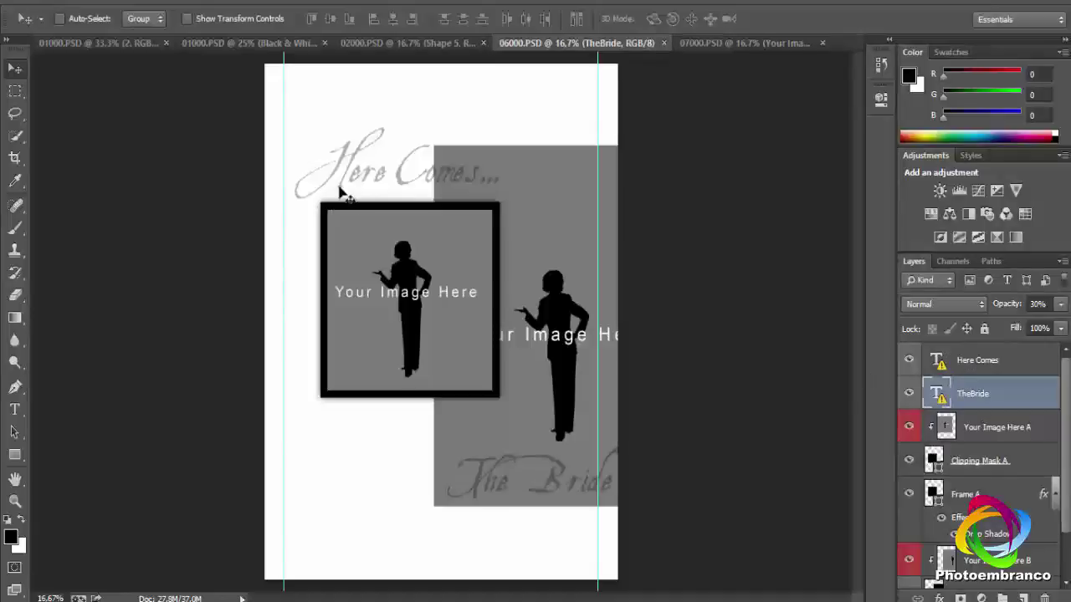
{"action": "left_click", "coordinate": [940, 364]}
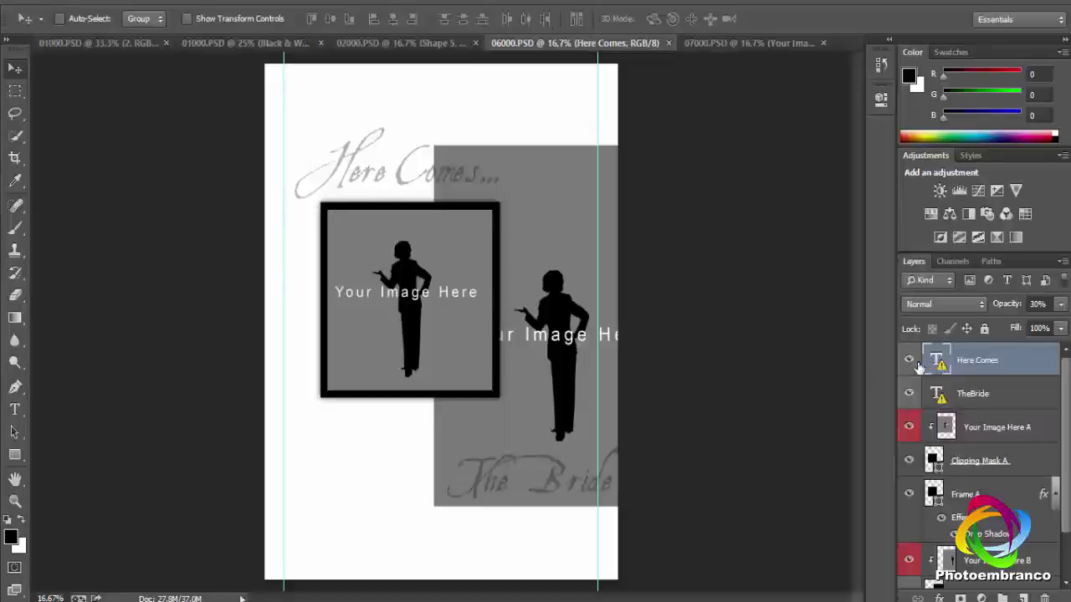
{"action": "left_click", "coordinate": [912, 361]}
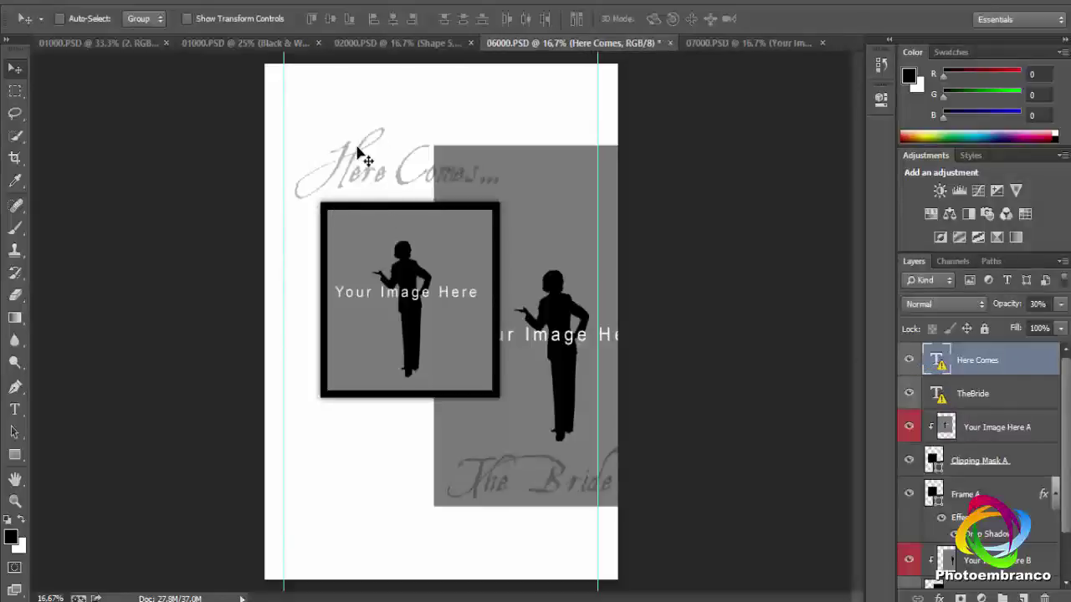
{"action": "double_click", "coordinate": [939, 361]}
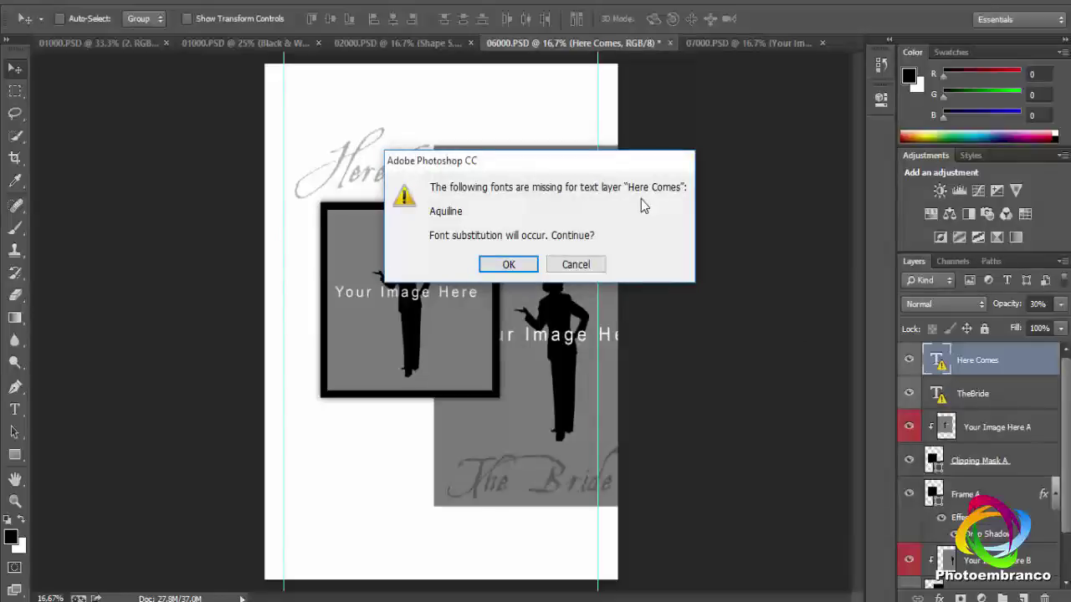
{"action": "left_click", "coordinate": [509, 265]}
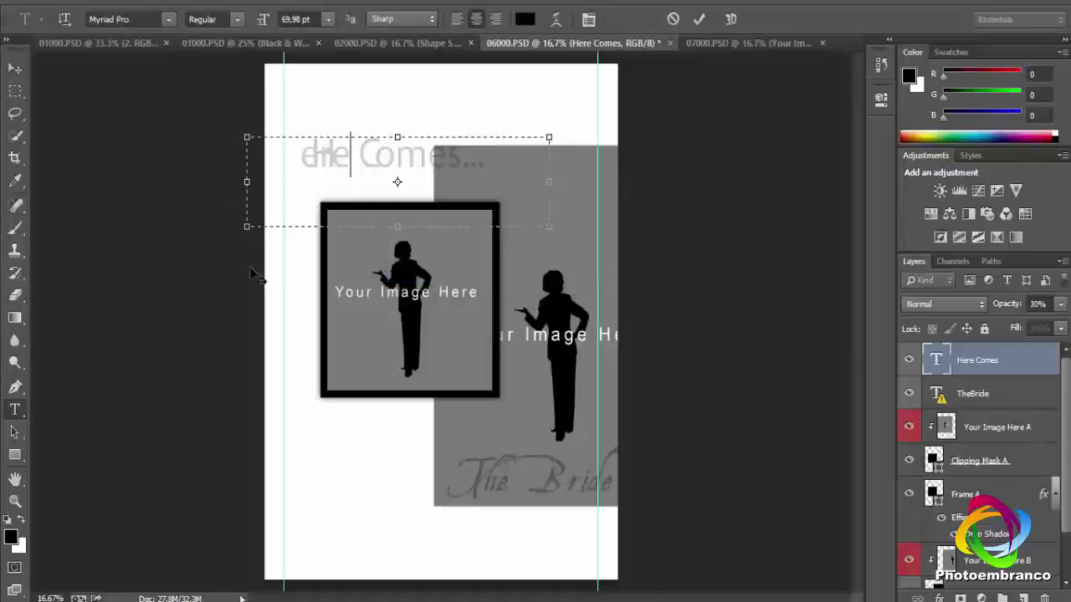
{"action": "triple_click", "coordinate": [310, 185]}
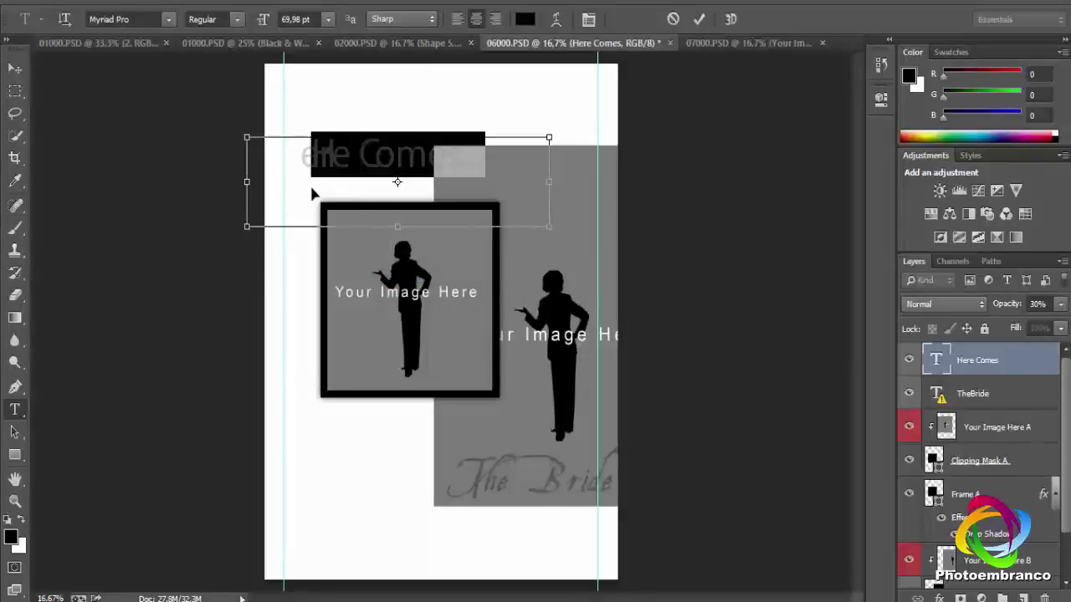
{"action": "left_click", "coordinate": [699, 18]}
{"action": "key", "text": "v"}
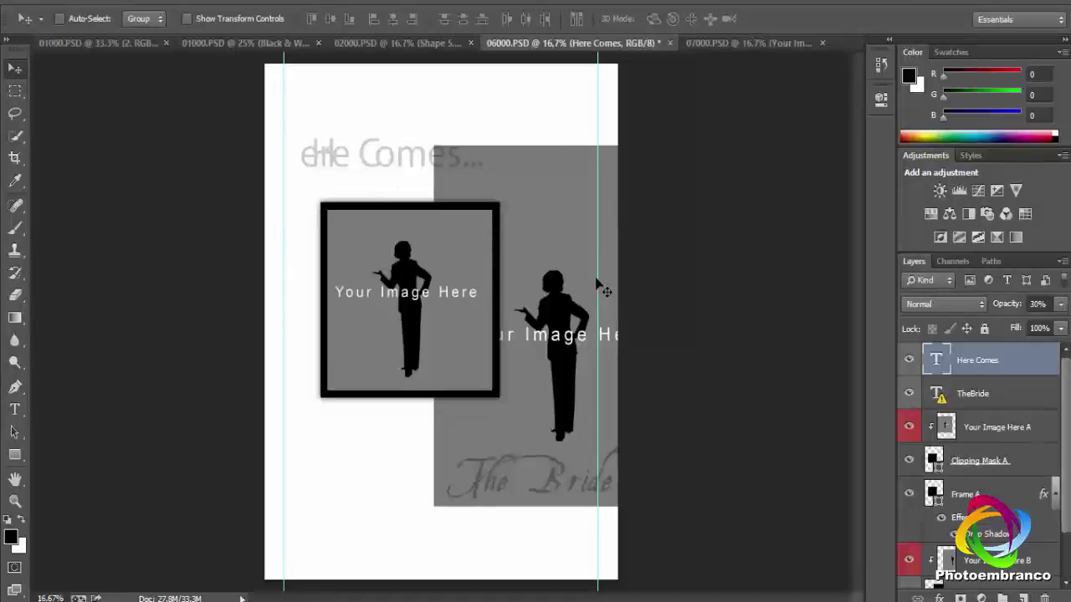
{"action": "double_click", "coordinate": [983, 370]}
{"action": "right_click", "coordinate": [979, 362]}
{"action": "left_click", "coordinate": [934, 416]}
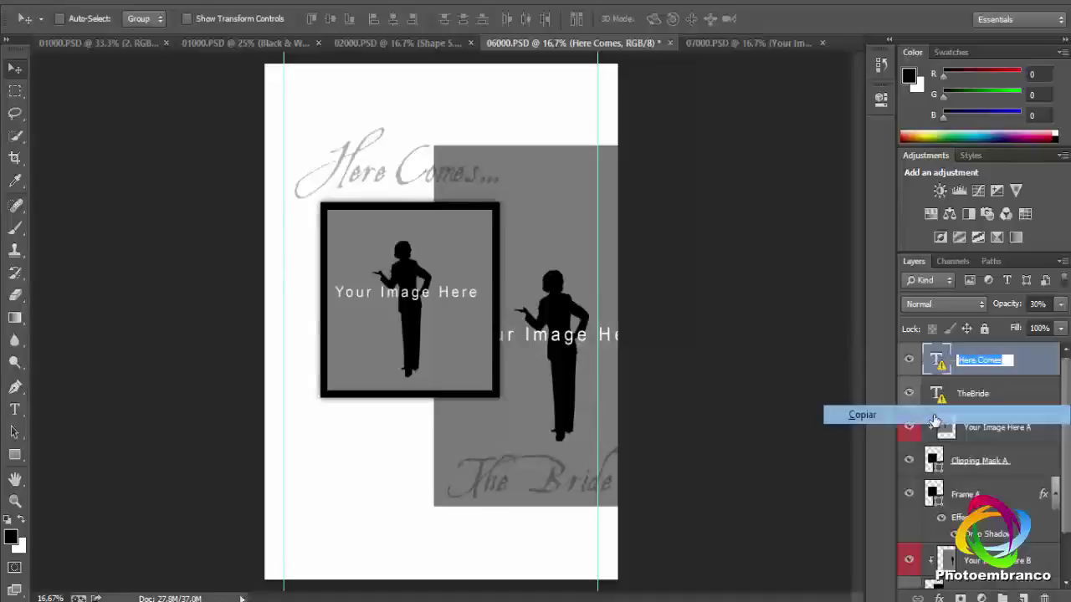
{"action": "left_click", "coordinate": [1035, 366]}
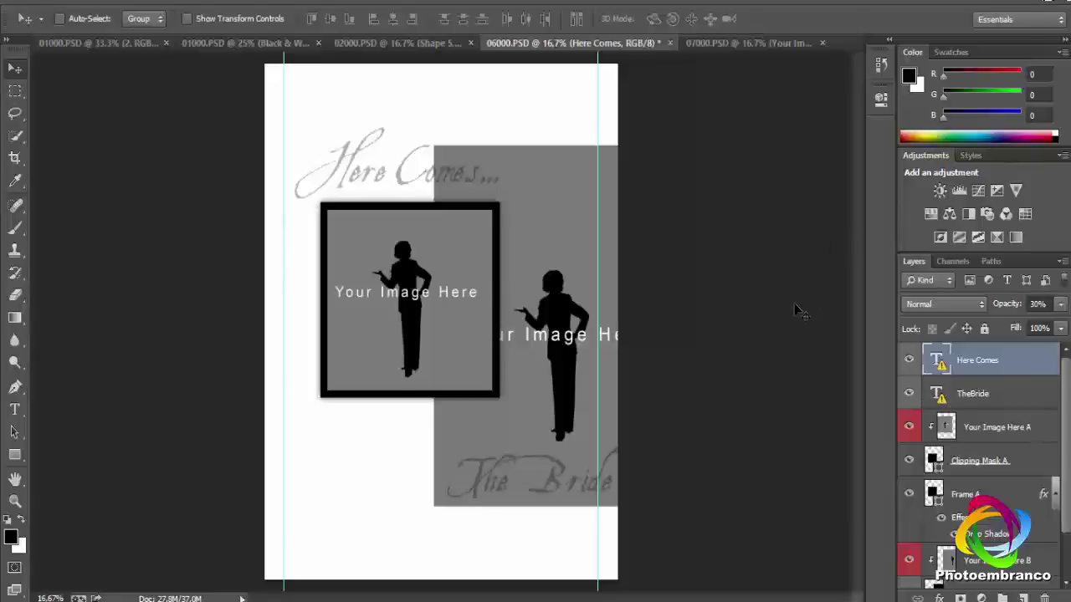
Select the Your Image Here A layer and toggle its visibility off and on.
{"action": "left_click", "coordinate": [979, 431]}
{"action": "left_click", "coordinate": [909, 427]}
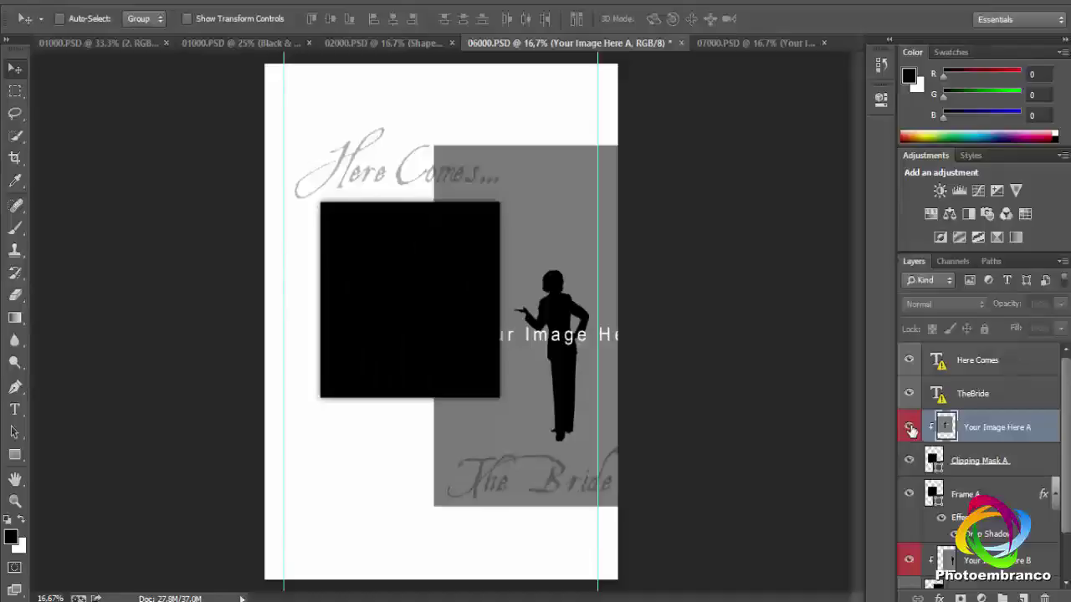
{"action": "left_click", "coordinate": [909, 428]}
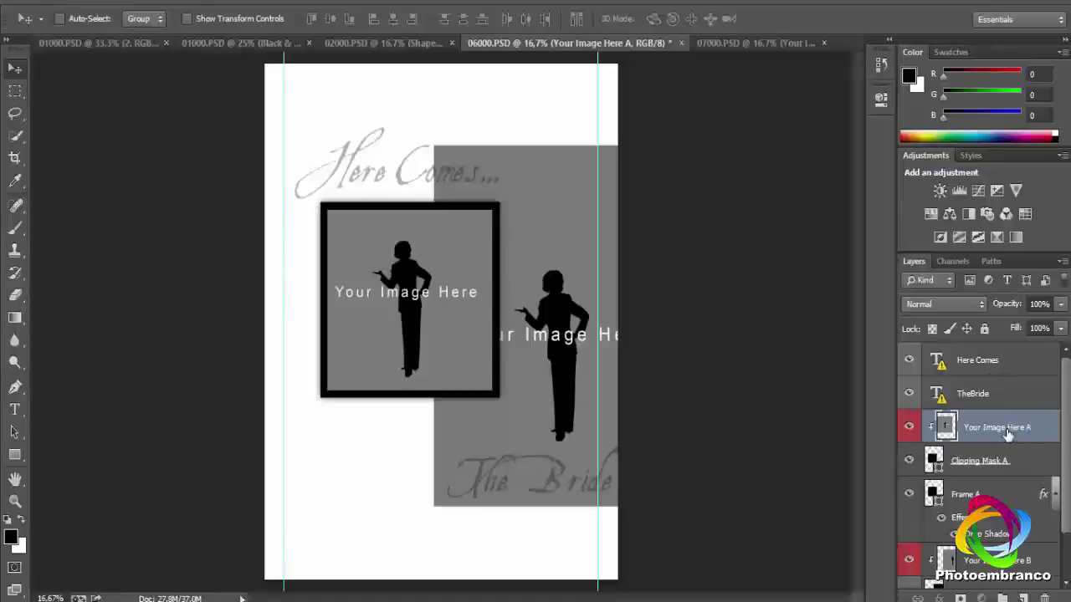
Open the File menu, dismiss it, then open it again.
{"action": "left_click", "coordinate": [37, 1]}
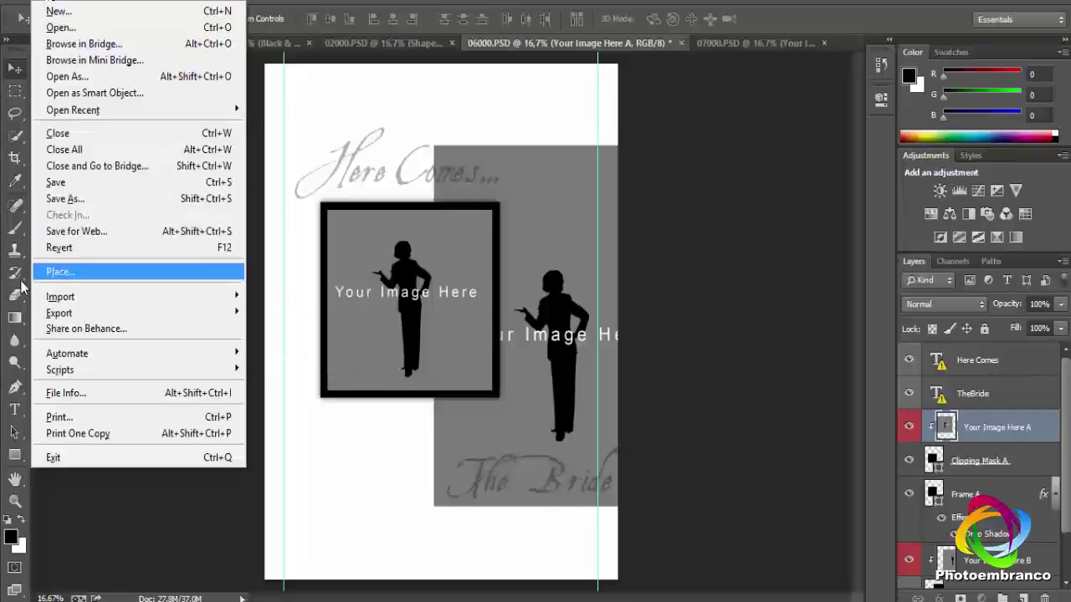
{"action": "left_click", "coordinate": [770, 182]}
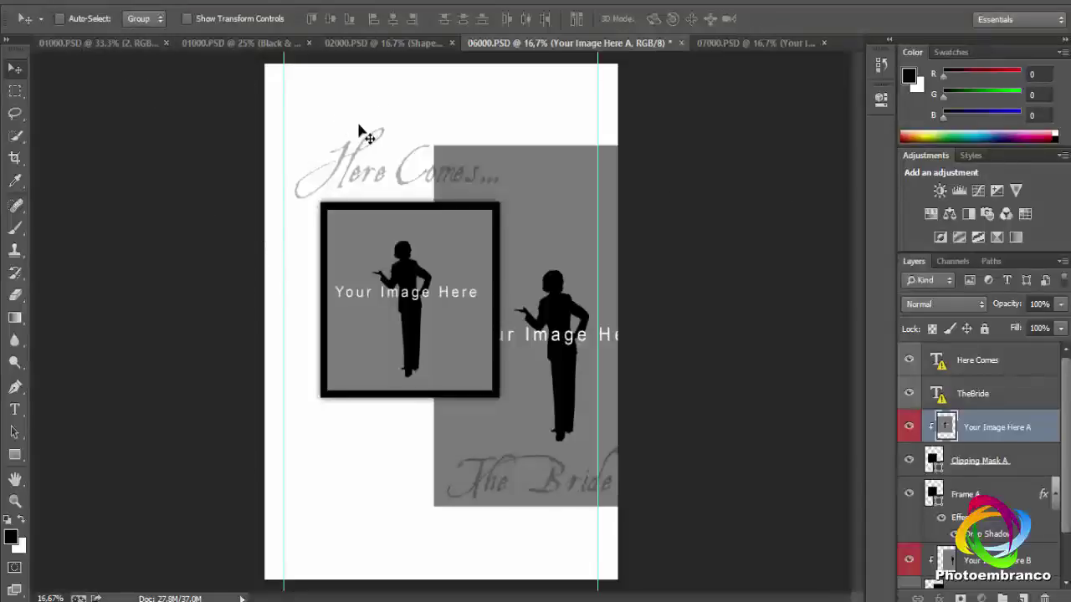
{"action": "left_click", "coordinate": [43, 2]}
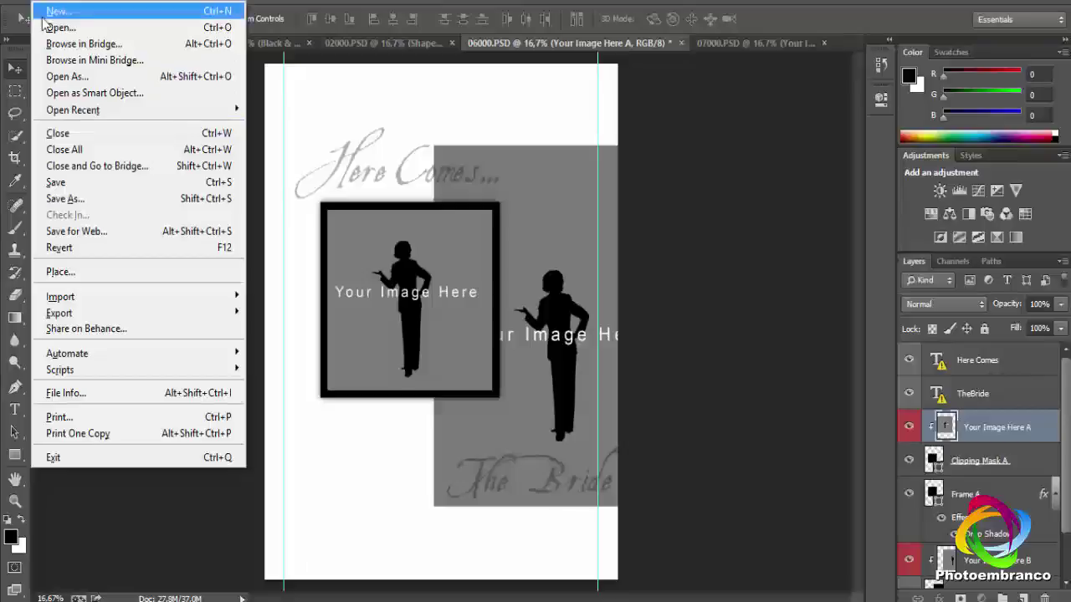
Place bride photo 13, enlarge it over the first frame, and clip it to Your Image Here A.
{"action": "left_click", "coordinate": [62, 272]}
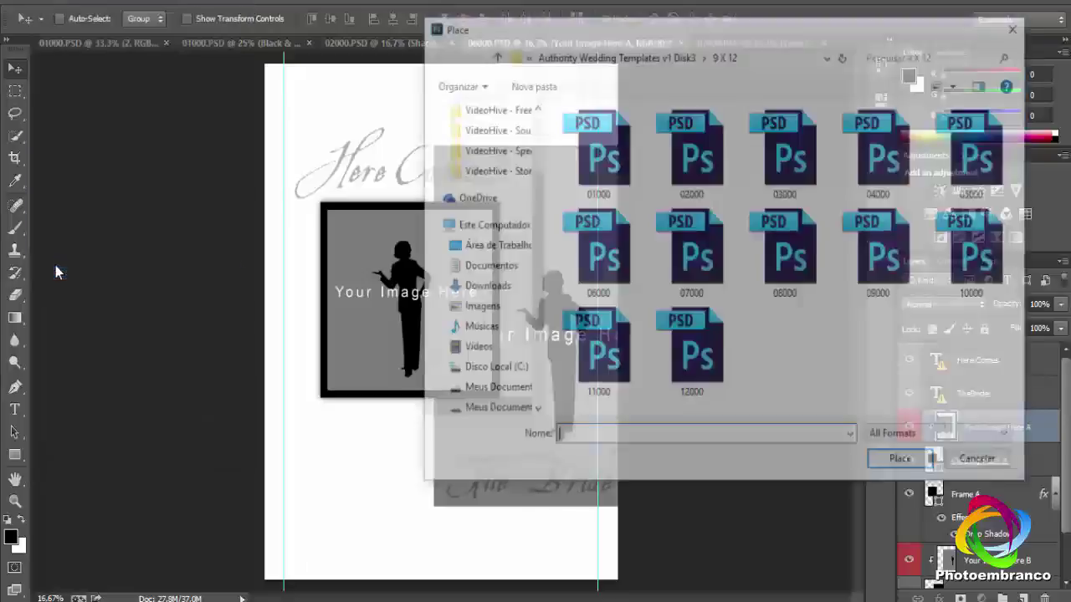
{"action": "left_click", "coordinate": [876, 265]}
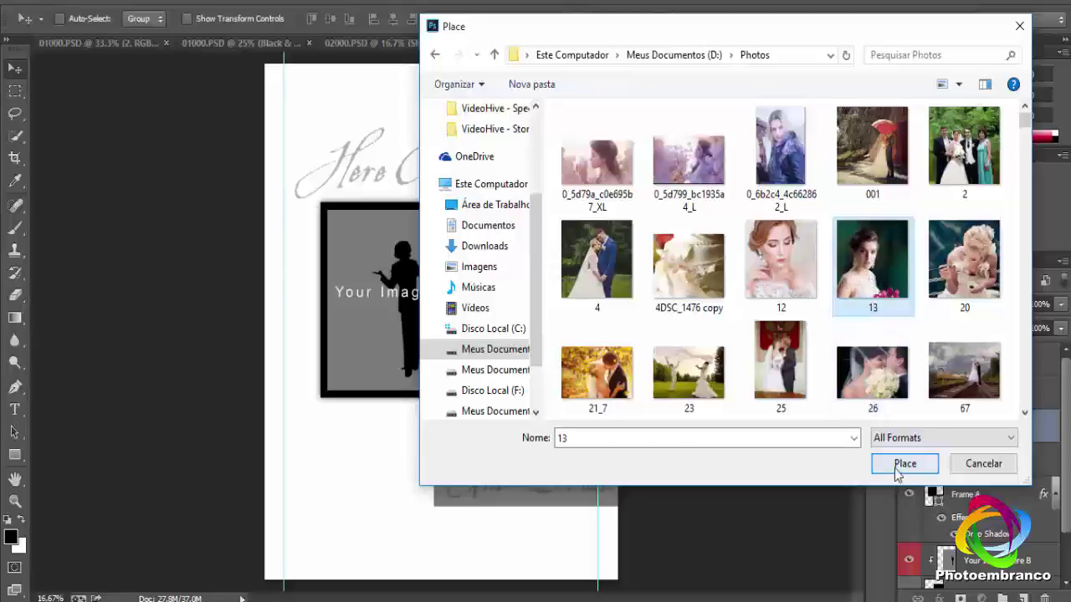
{"action": "left_click", "coordinate": [899, 465]}
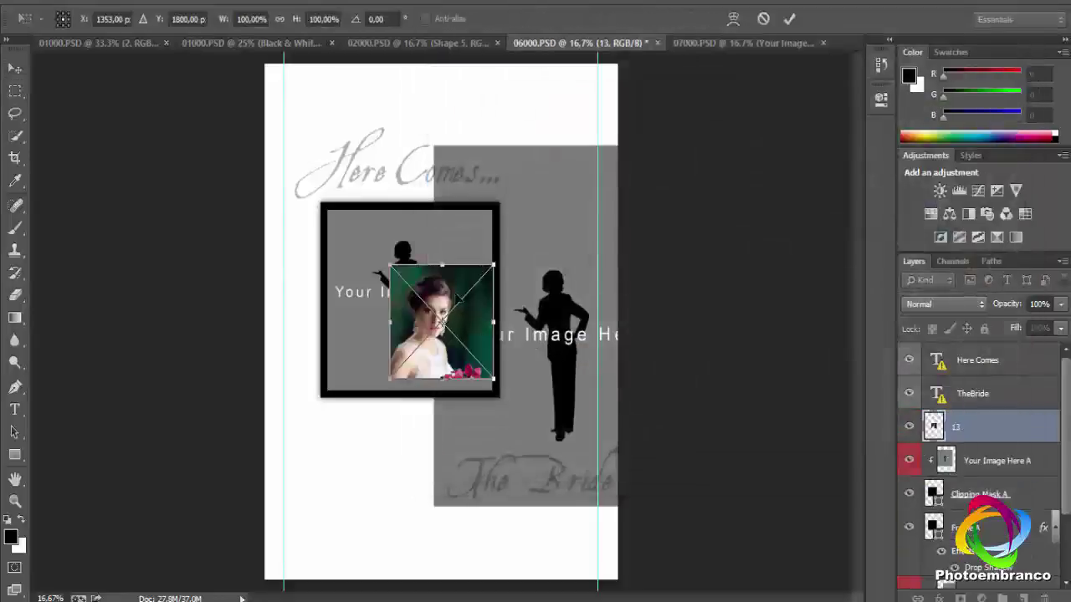
{"action": "left_click_drag", "start_coordinate": [459, 297], "coordinate": [381, 223]}
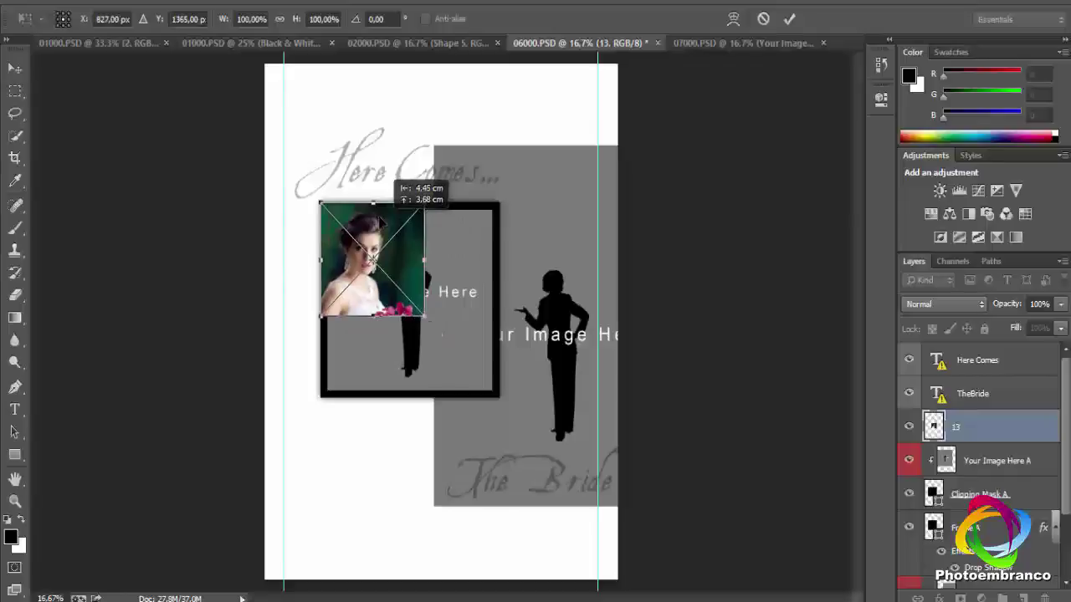
{"action": "left_click_drag", "start_coordinate": [436, 329], "coordinate": [517, 416]}
{"action": "left_click", "coordinate": [788, 20]}
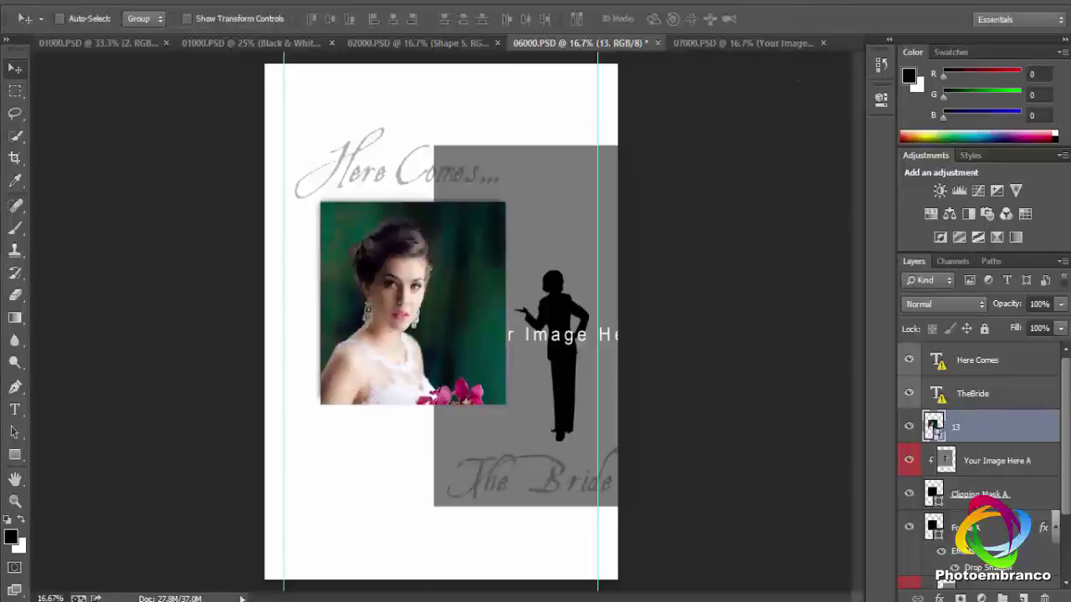
{"action": "right_click", "coordinate": [983, 437]}
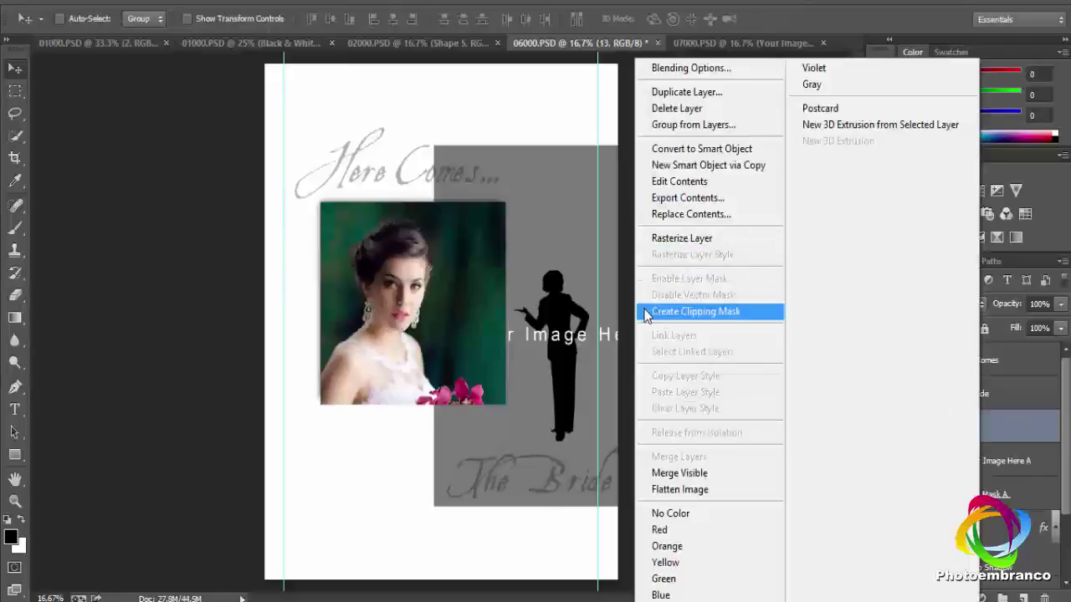
{"action": "left_click", "coordinate": [698, 318]}
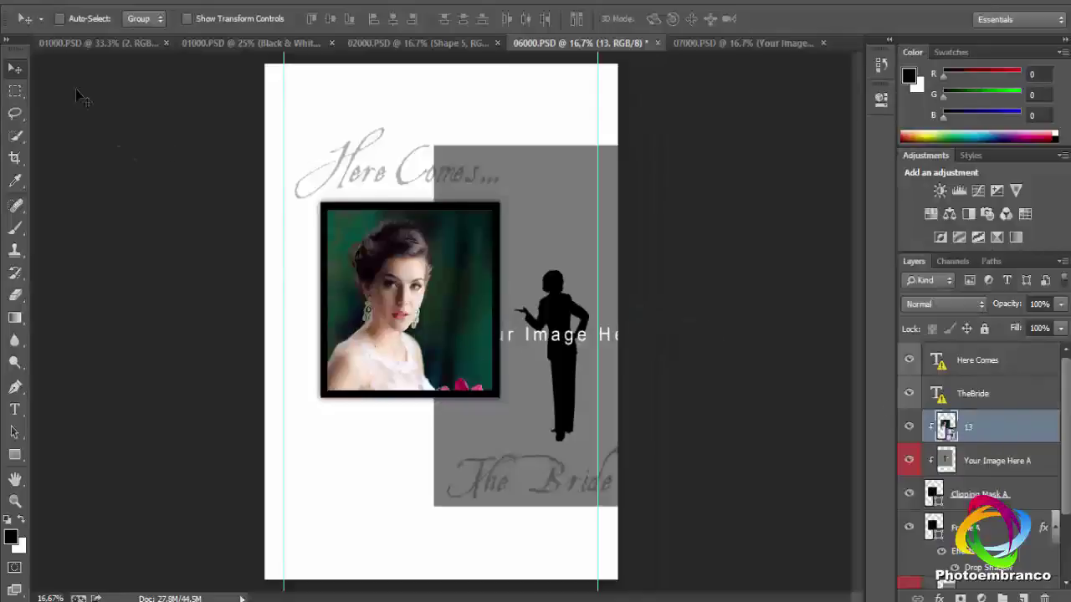
Free-transform bride photo 13 to fit and centre it in the left frame, then commit.
{"action": "mouse_move", "coordinate": [419, 287]}
{"action": "left_mouse_down"}
{"action": "mouse_move", "coordinate": [426, 276]}
{"action": "mouse_move", "coordinate": [414, 272]}
{"action": "left_mouse_up"}
{"action": "left_click", "coordinate": [187, 19]}
{"action": "left_click_drag", "start_coordinate": [452, 265], "coordinate": [451, 265]}
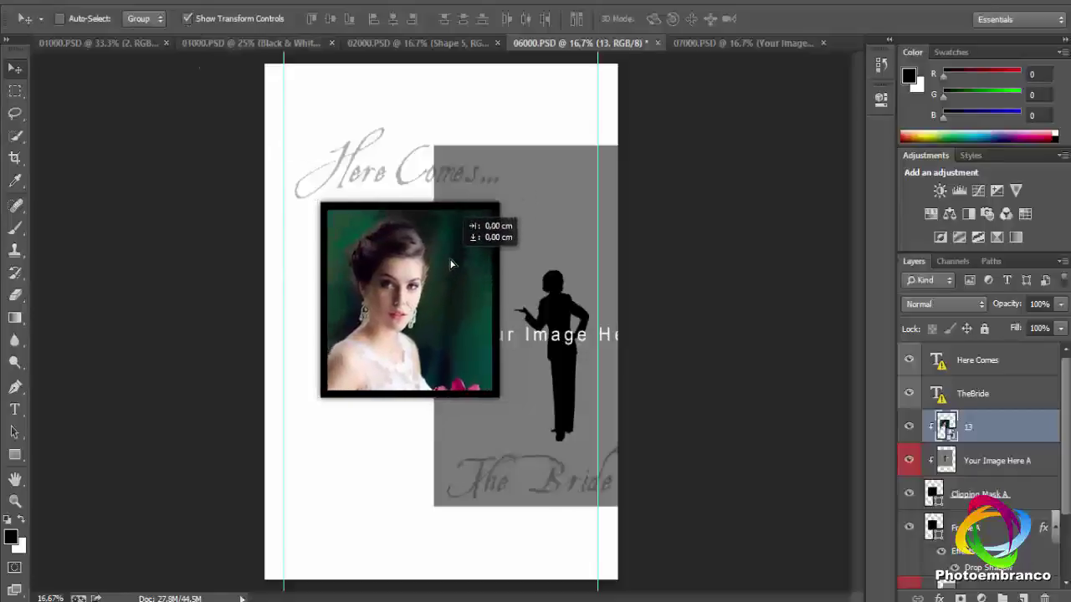
{"action": "left_click_drag", "start_coordinate": [499, 203], "coordinate": [611, 90]}
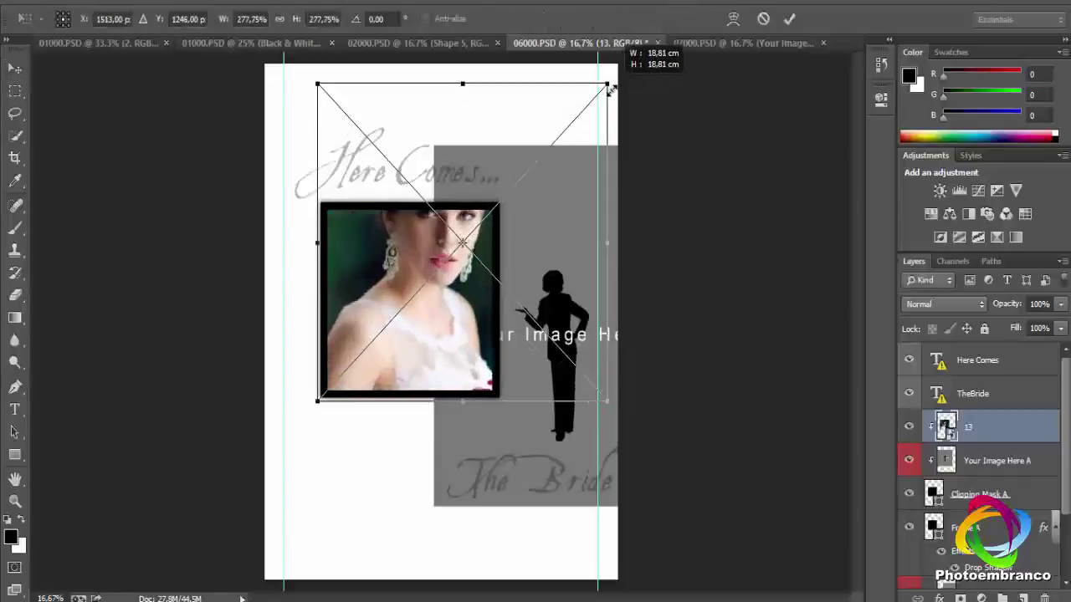
{"action": "left_click_drag", "start_coordinate": [435, 284], "coordinate": [386, 231]}
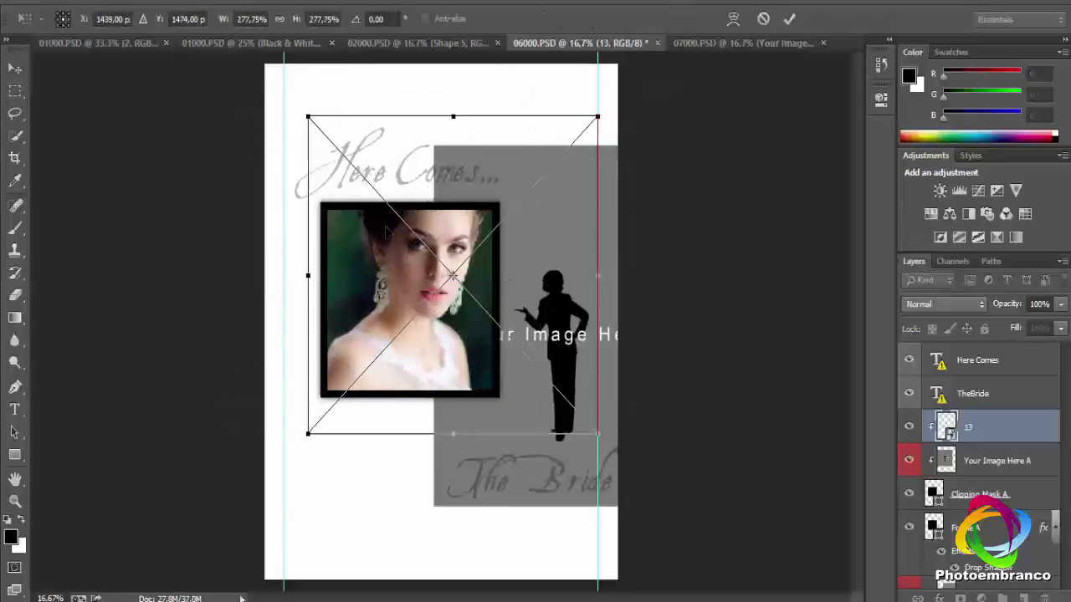
{"action": "left_click_drag", "start_coordinate": [312, 119], "coordinate": [383, 207]}
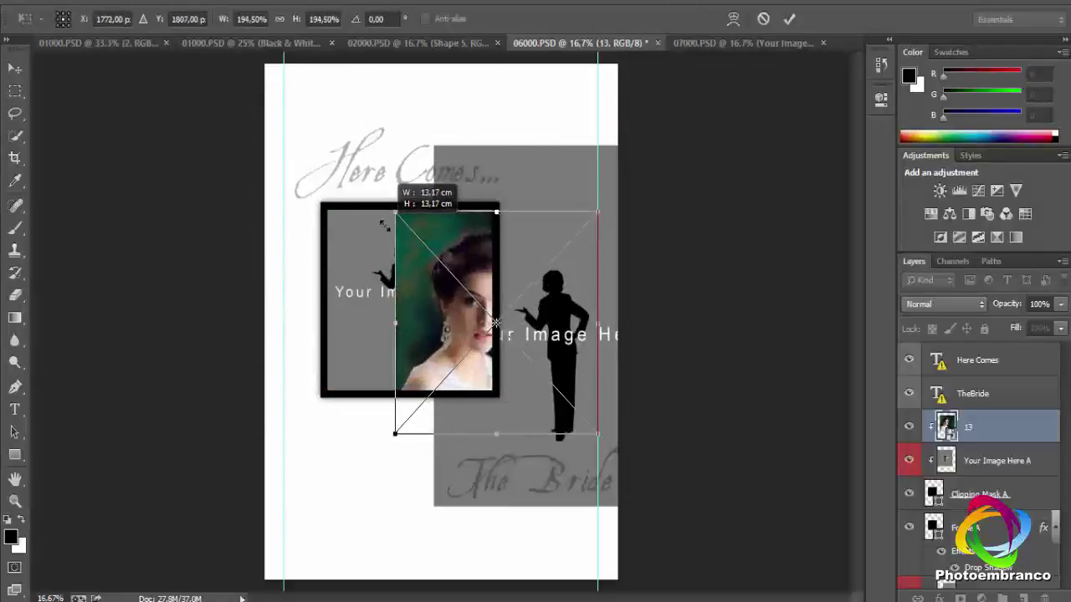
{"action": "left_click_drag", "start_coordinate": [459, 258], "coordinate": [391, 241]}
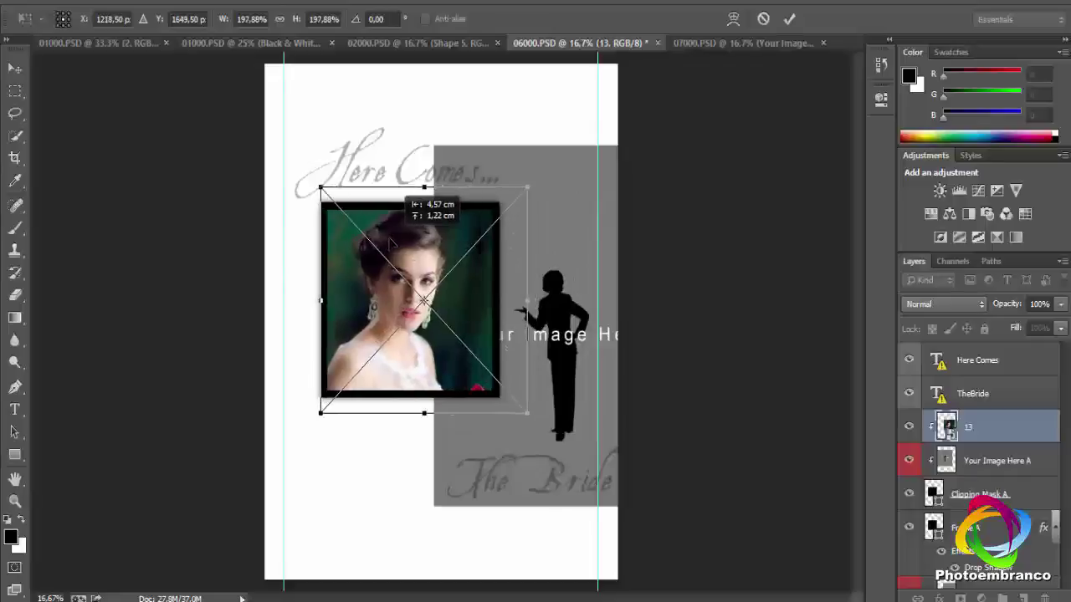
{"action": "left_click", "coordinate": [789, 19]}
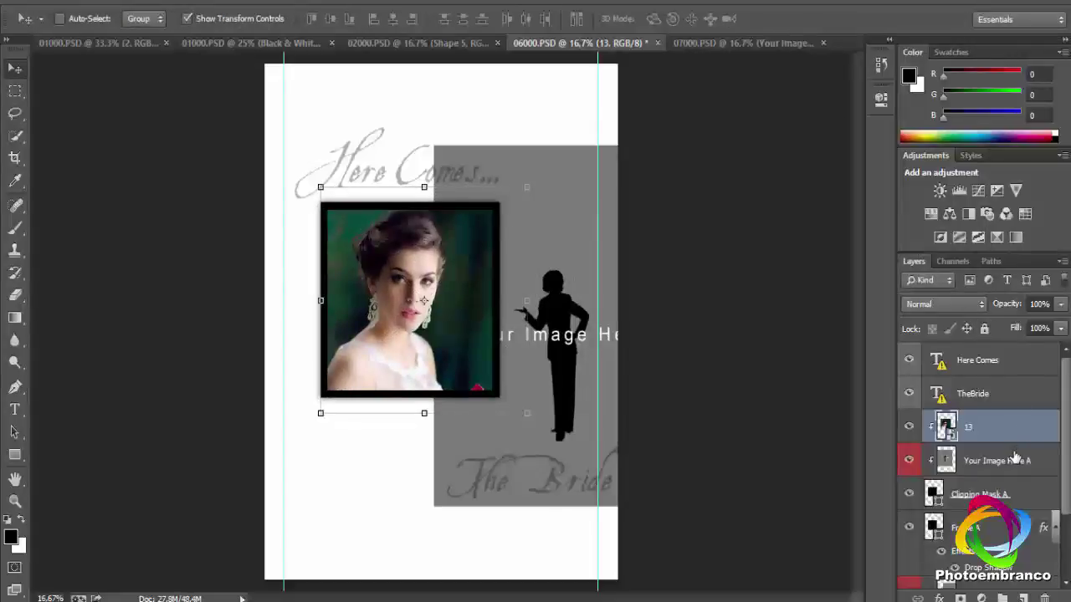
{"action": "scroll", "coordinate": [1015, 459], "scroll_direction": "down", "scroll_amount": 1}
{"action": "scroll", "coordinate": [1015, 460], "scroll_direction": "down", "scroll_amount": 1}
With Your Image Here B selected, place the AB15 photo from the Photos folder.
{"action": "left_click", "coordinate": [983, 535]}
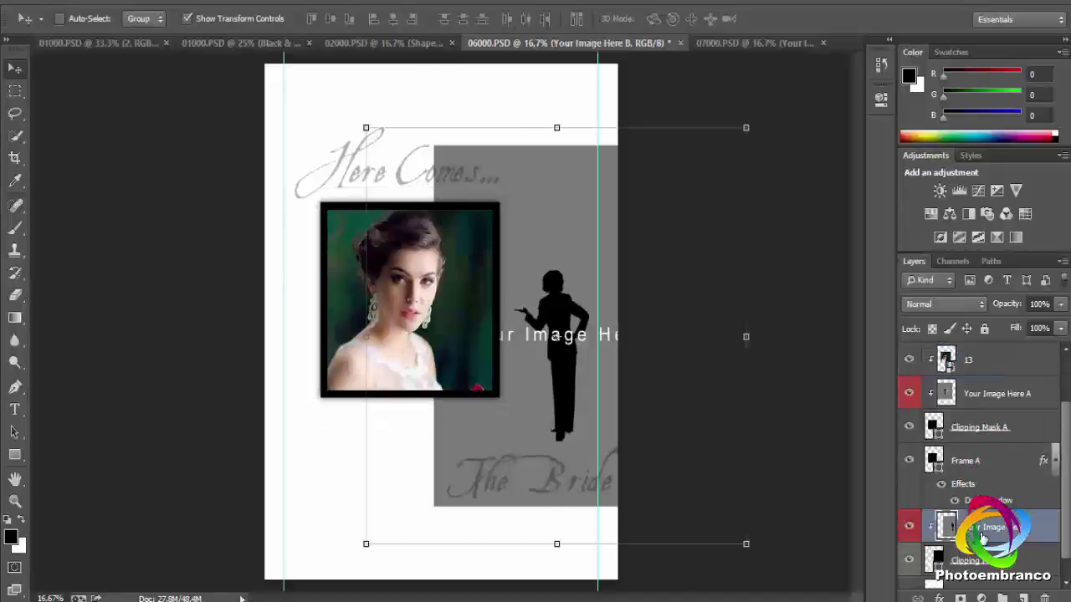
{"action": "left_click", "coordinate": [909, 529]}
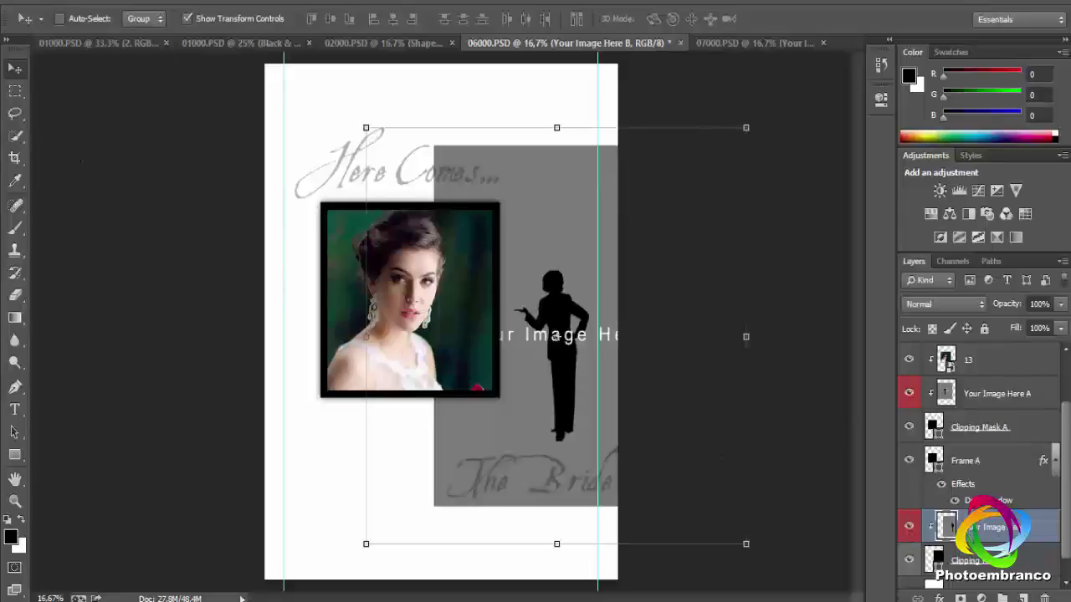
{"action": "left_click", "coordinate": [51, 7]}
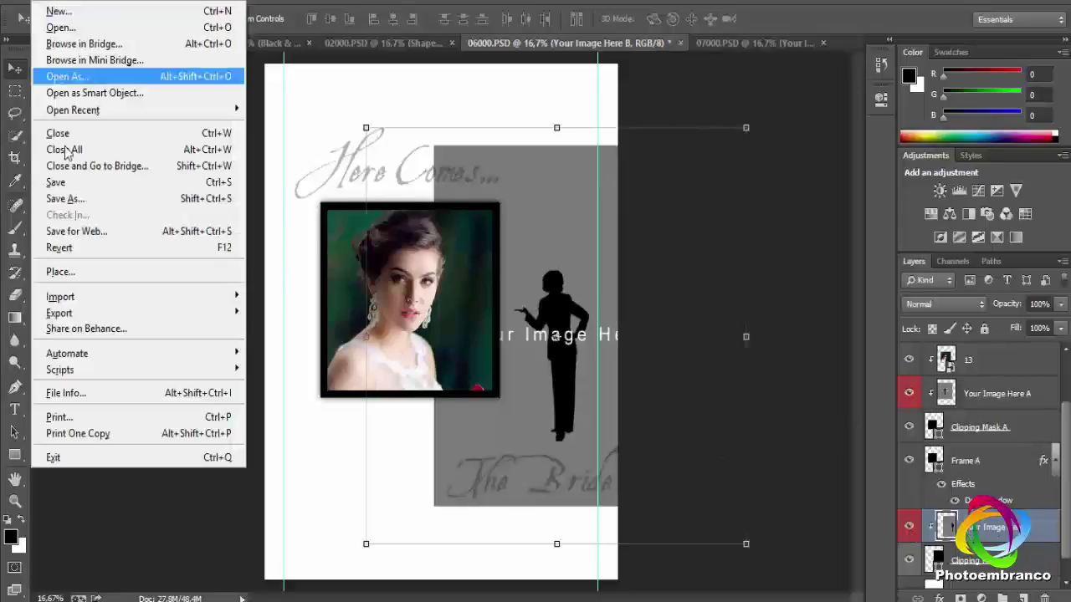
{"action": "left_click", "coordinate": [59, 272]}
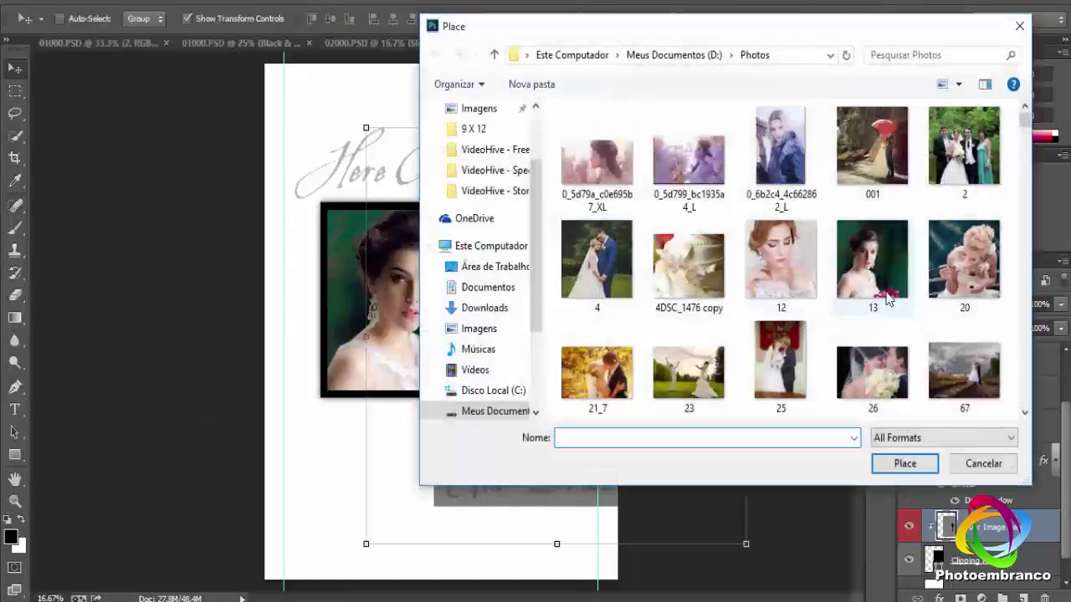
{"action": "mouse_move", "coordinate": [1026, 121]}
{"action": "left_mouse_down"}
{"action": "mouse_move", "coordinate": [1028, 134]}
{"action": "mouse_move", "coordinate": [1025, 119]}
{"action": "left_mouse_up"}
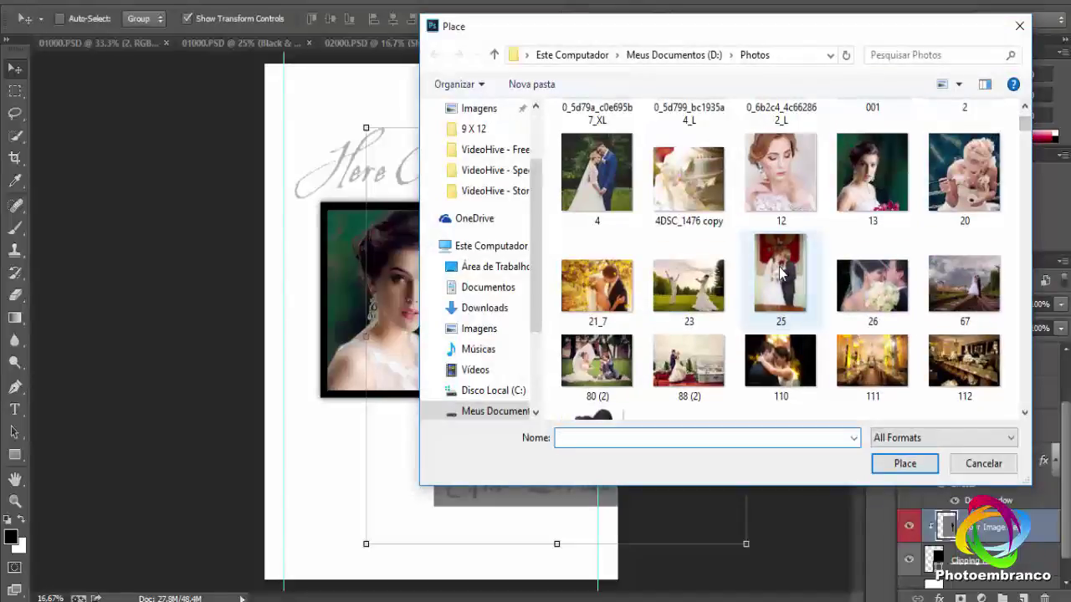
{"action": "left_click", "coordinate": [781, 272]}
{"action": "scroll", "coordinate": [781, 272], "scroll_direction": "down", "scroll_amount": 2}
{"action": "scroll", "coordinate": [781, 274], "scroll_direction": "down", "scroll_amount": 5}
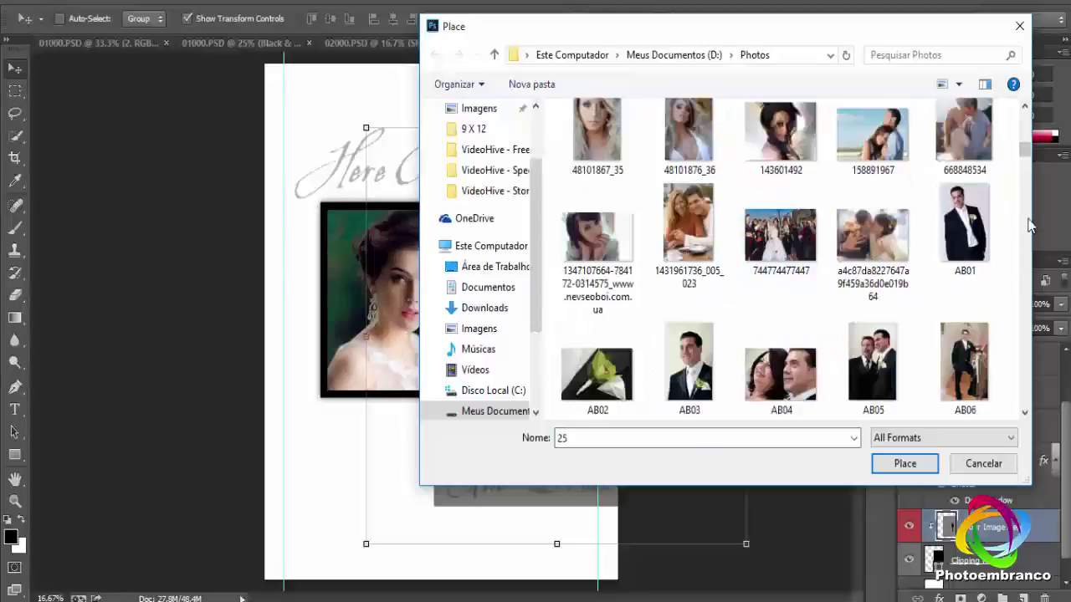
{"action": "left_click_drag", "start_coordinate": [1027, 157], "coordinate": [1027, 167]}
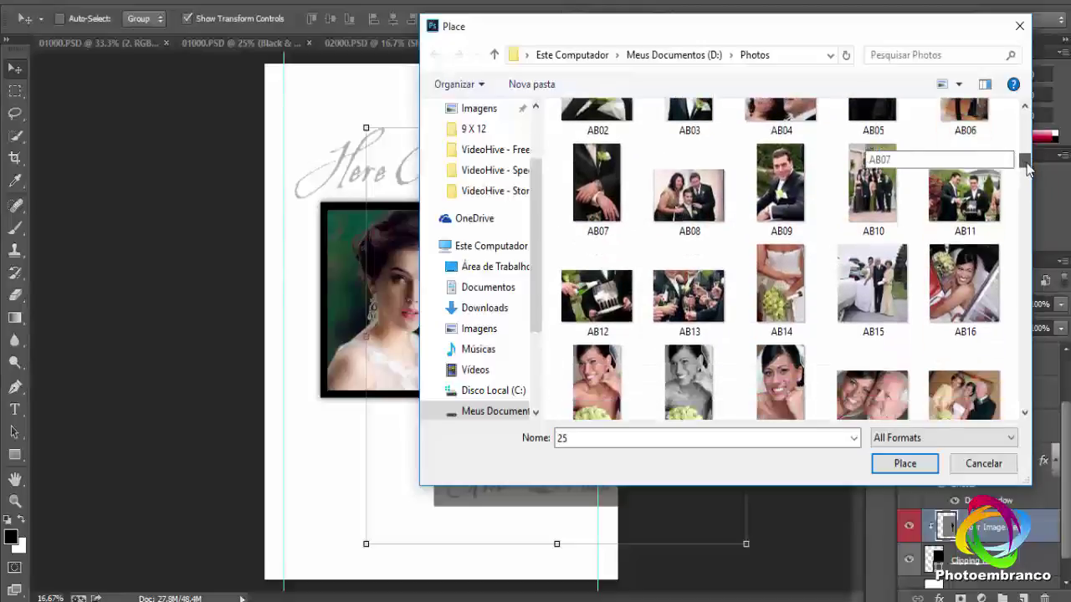
{"action": "left_click", "coordinate": [866, 283]}
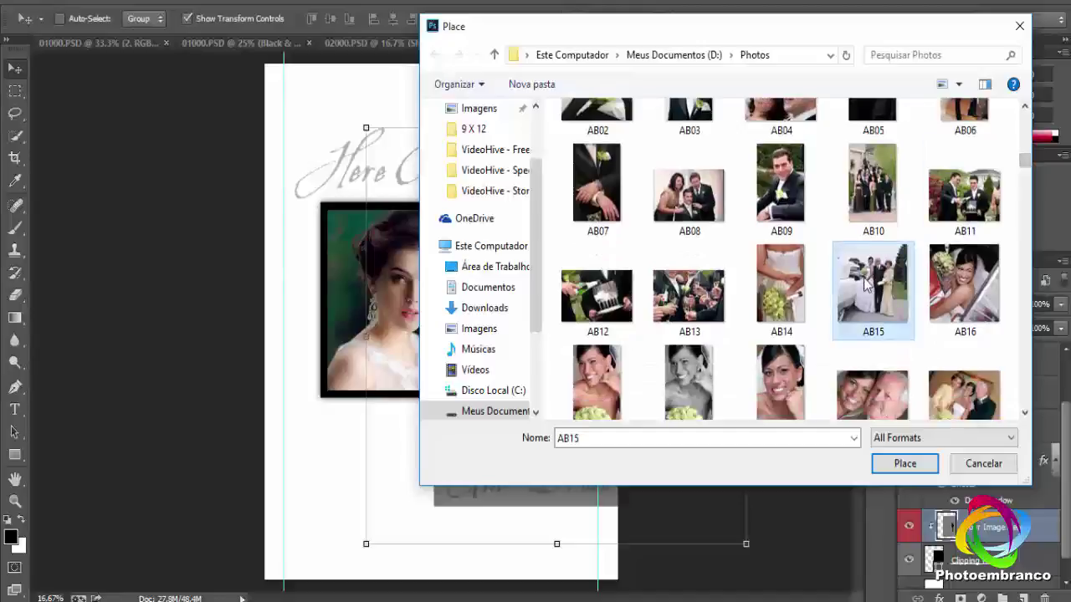
{"action": "left_click", "coordinate": [897, 463]}
Scale and move AB15 to cover the grey right-hand panel, then commit.
{"action": "left_click_drag", "start_coordinate": [519, 288], "coordinate": [457, 275]}
{"action": "left_click_drag", "start_coordinate": [195, 105], "coordinate": [262, 178]}
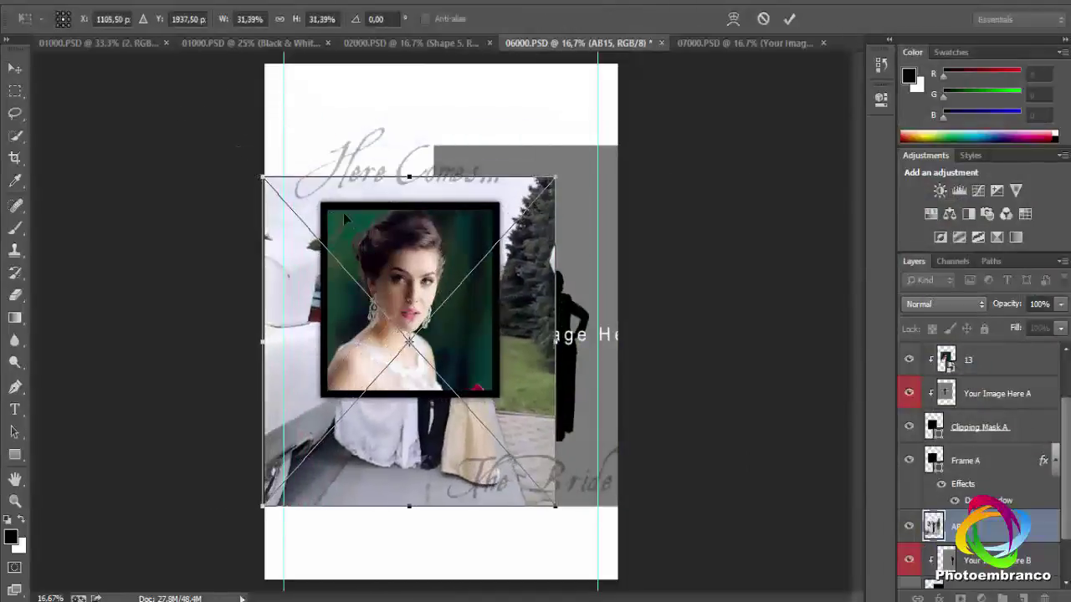
{"action": "left_click_drag", "start_coordinate": [261, 177], "coordinate": [339, 229]}
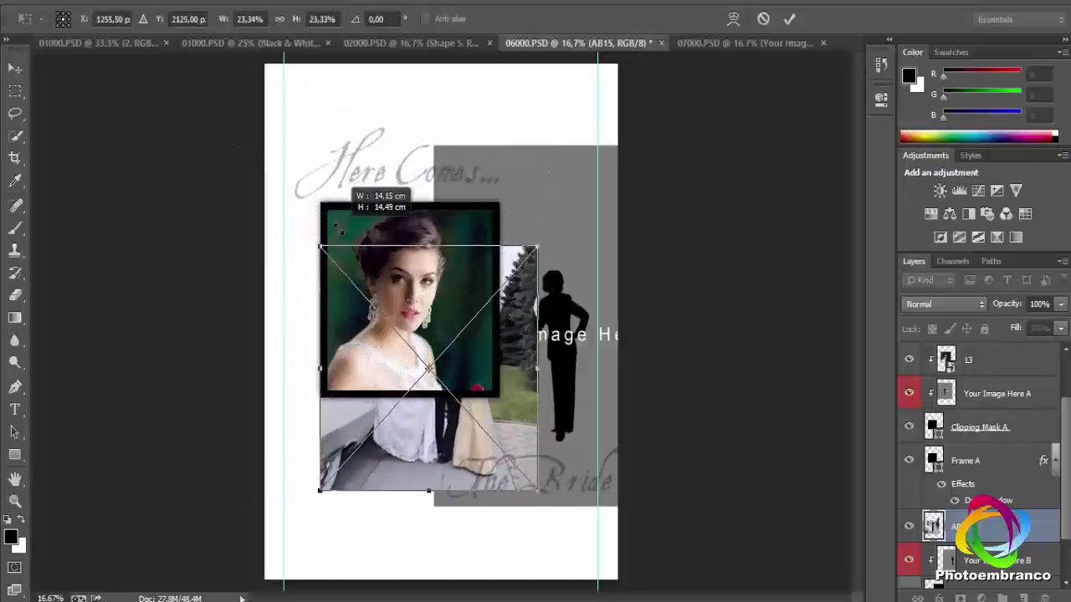
{"action": "left_click_drag", "start_coordinate": [429, 266], "coordinate": [527, 164]}
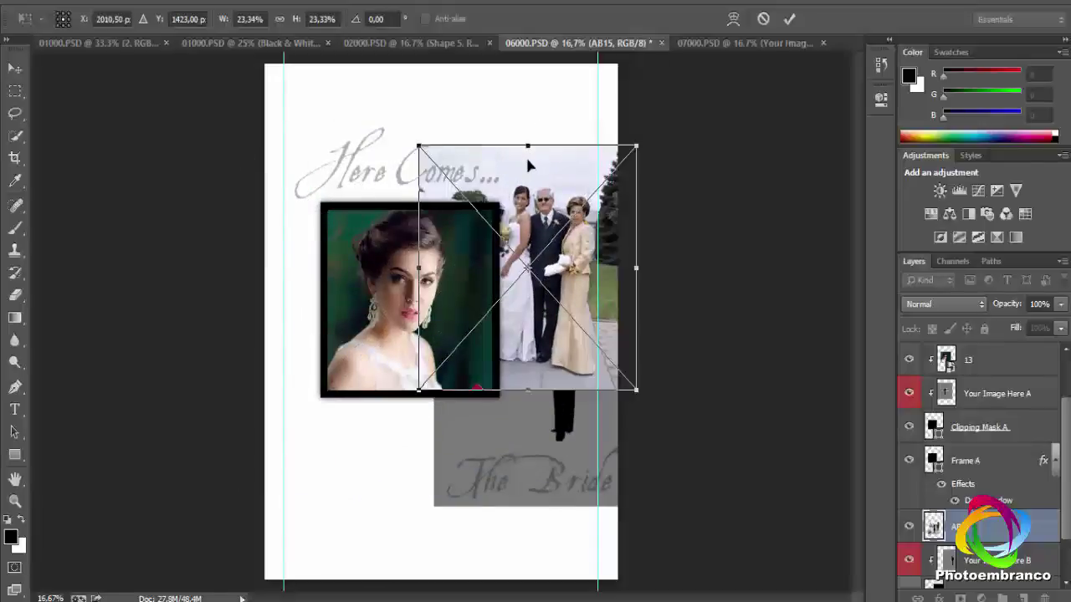
{"action": "left_click_drag", "start_coordinate": [641, 392], "coordinate": [703, 595]}
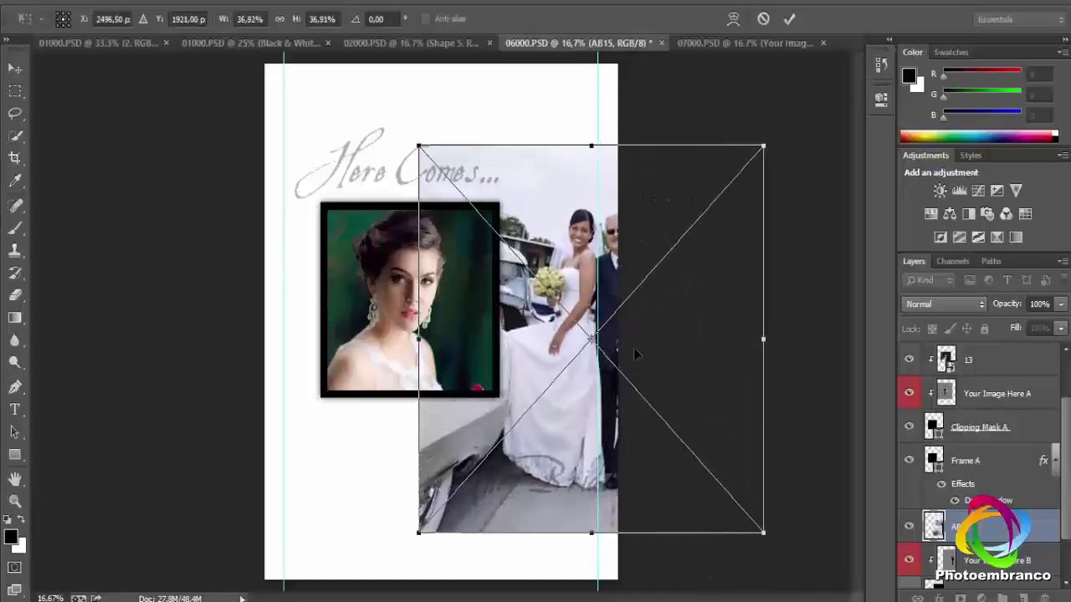
{"action": "left_click_drag", "start_coordinate": [633, 347], "coordinate": [555, 331]}
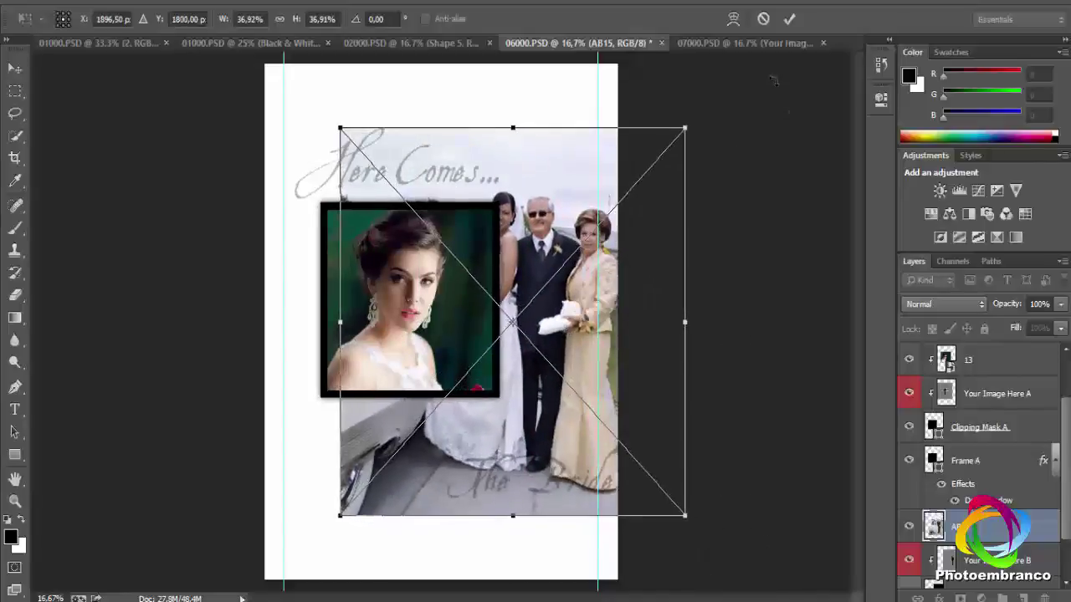
{"action": "left_click", "coordinate": [790, 18]}
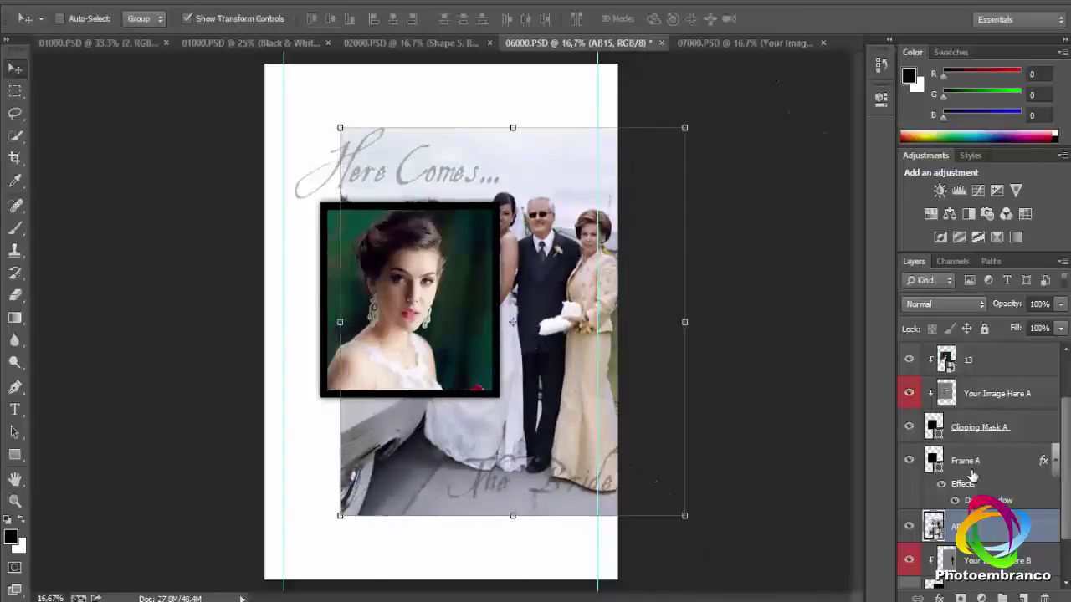
Clip the AB15 layer to the grey panel with Create Clipping Mask.
{"action": "right_click", "coordinate": [985, 529]}
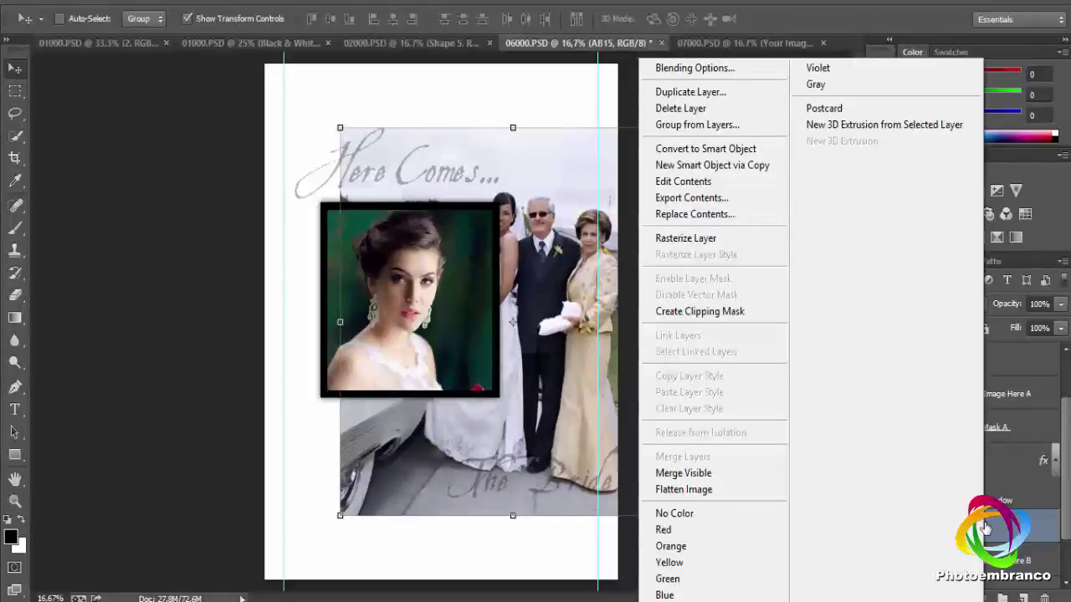
{"action": "left_click", "coordinate": [701, 311]}
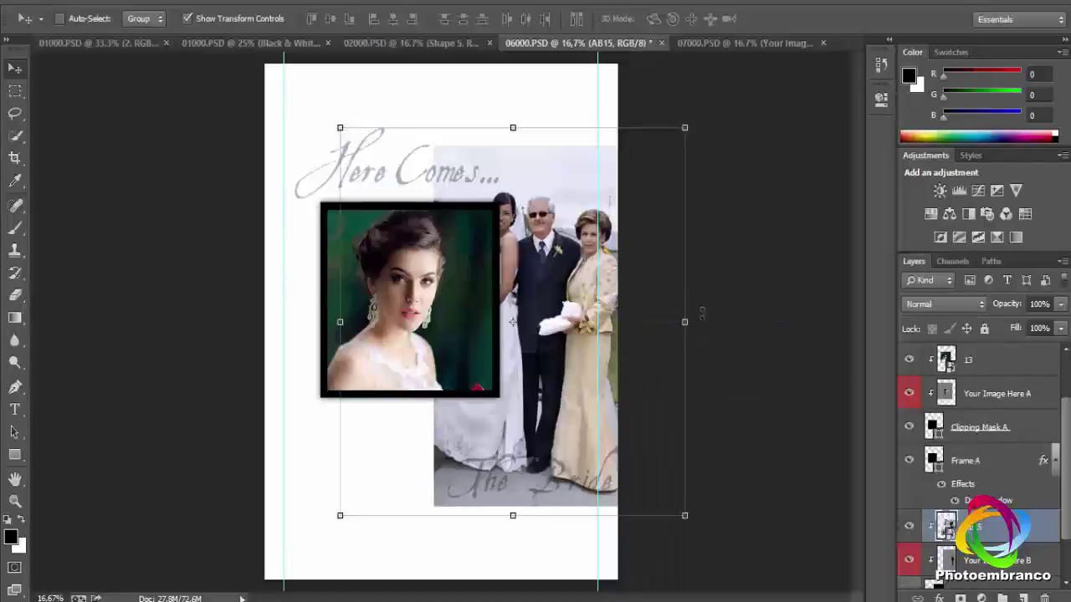
{"action": "mouse_move", "coordinate": [609, 266]}
{"action": "left_mouse_down"}
{"action": "mouse_move", "coordinate": [603, 238]}
{"action": "mouse_move", "coordinate": [683, 299]}
{"action": "mouse_move", "coordinate": [628, 255]}
{"action": "mouse_move", "coordinate": [615, 209]}
{"action": "mouse_move", "coordinate": [621, 251]}
{"action": "left_mouse_up"}
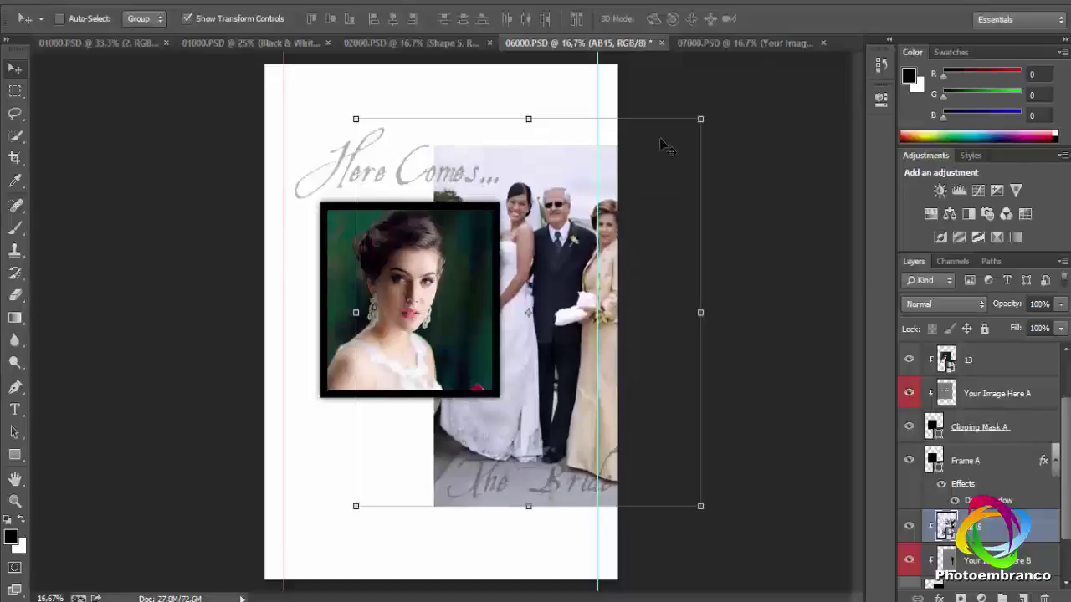
Rescale AB15 to about 35% and reposition it to fill the right panel.
{"action": "left_click_drag", "start_coordinate": [701, 119], "coordinate": [645, 156]}
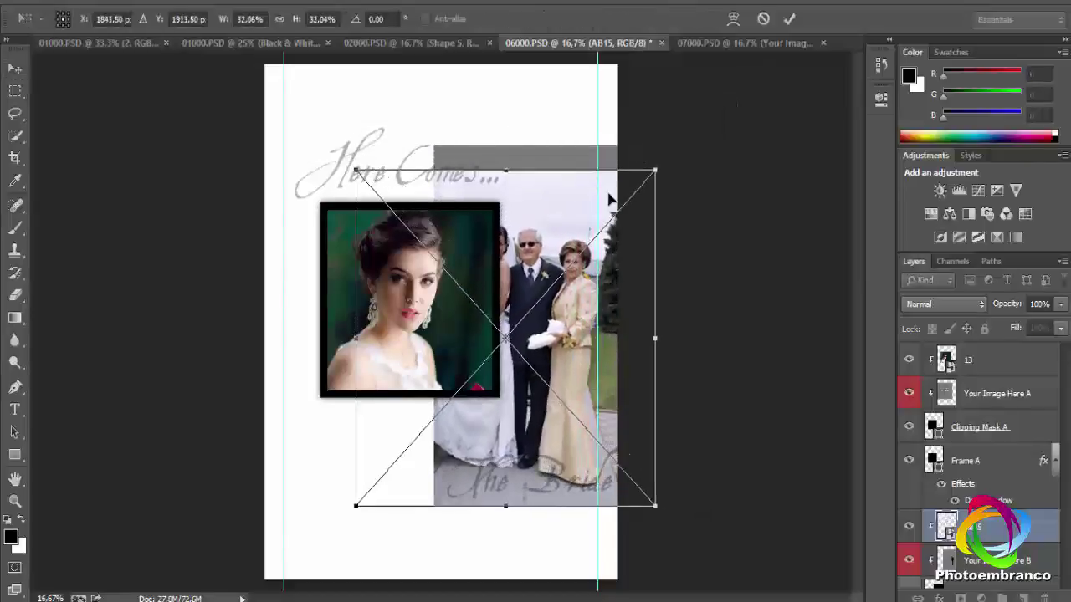
{"action": "left_click_drag", "start_coordinate": [611, 205], "coordinate": [609, 190]}
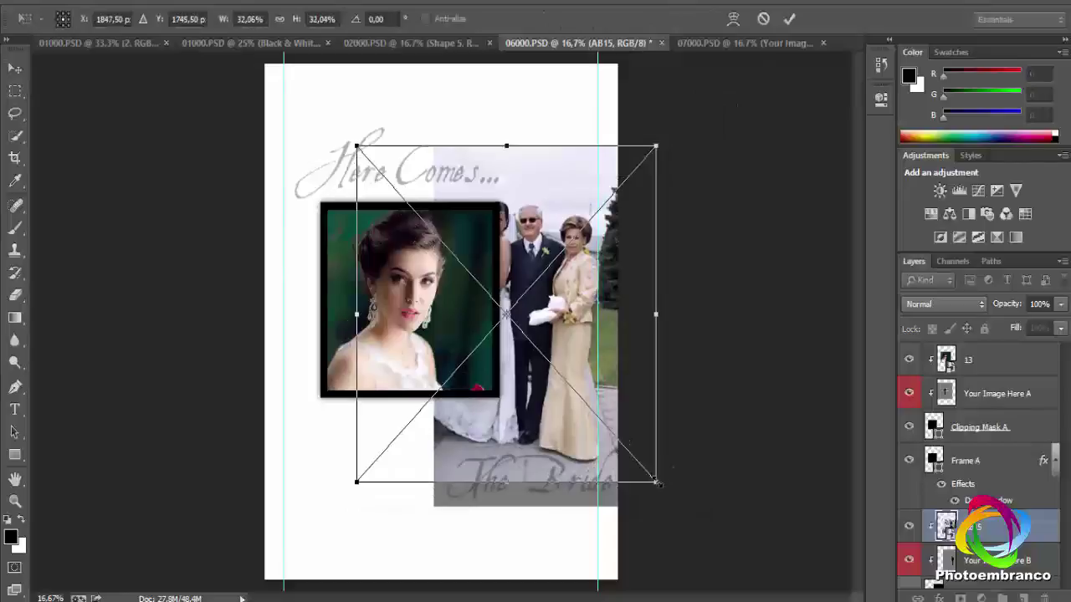
{"action": "left_click_drag", "start_coordinate": [657, 484], "coordinate": [686, 510]}
{"action": "mouse_move", "coordinate": [639, 370]}
{"action": "left_mouse_down"}
{"action": "mouse_move", "coordinate": [635, 358]}
{"action": "mouse_move", "coordinate": [640, 367]}
{"action": "left_mouse_up"}
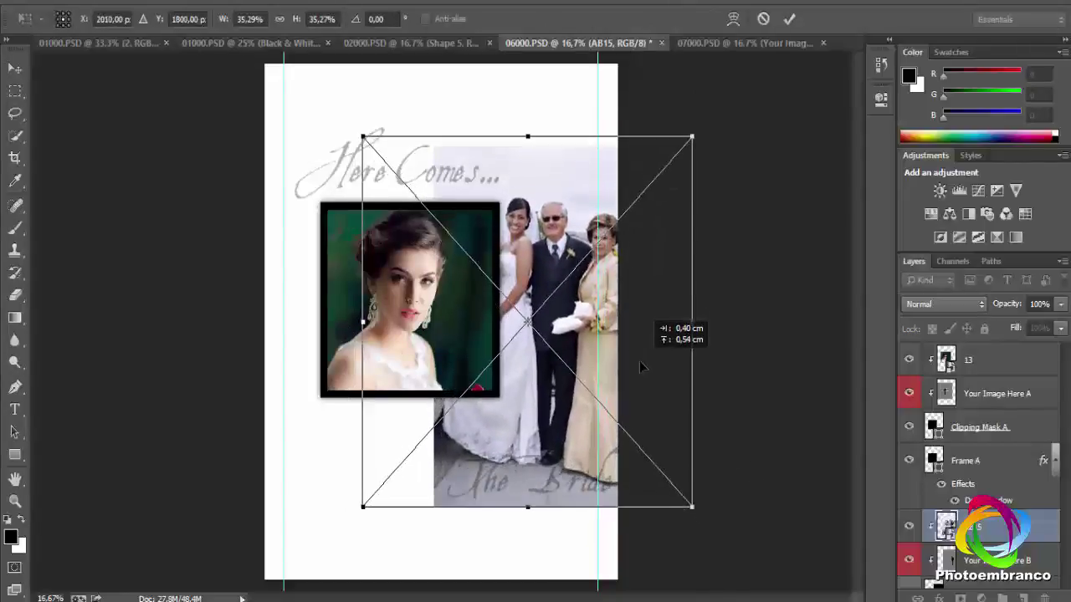
{"action": "left_click", "coordinate": [793, 18]}
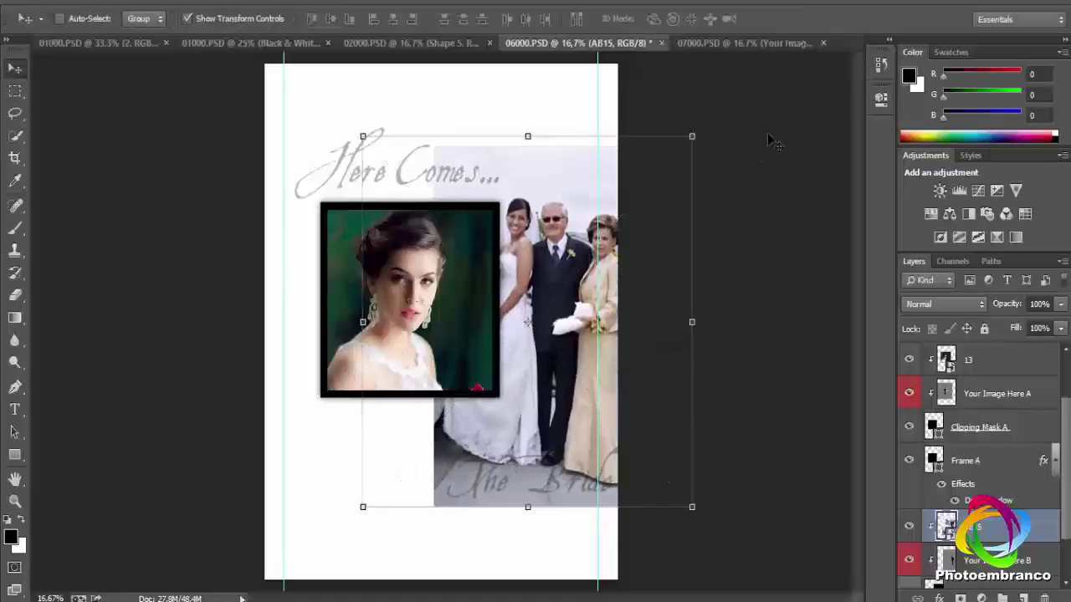
{"action": "scroll", "coordinate": [1003, 407], "scroll_direction": "up", "scroll_amount": 2}
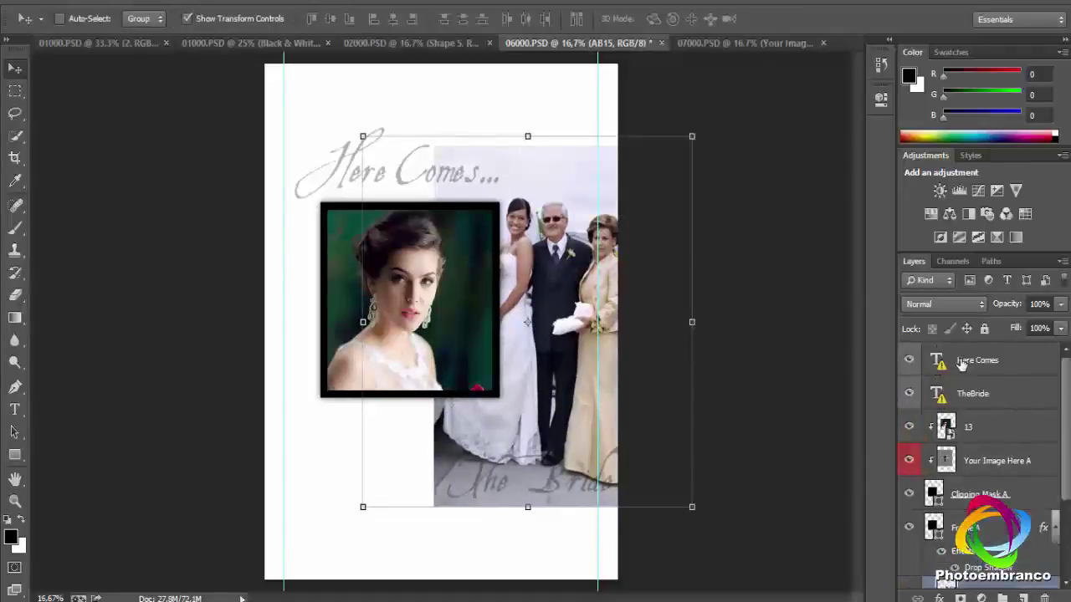
{"action": "double_click", "coordinate": [970, 360]}
{"action": "left_click", "coordinate": [986, 390]}
{"action": "double_click", "coordinate": [939, 361]}
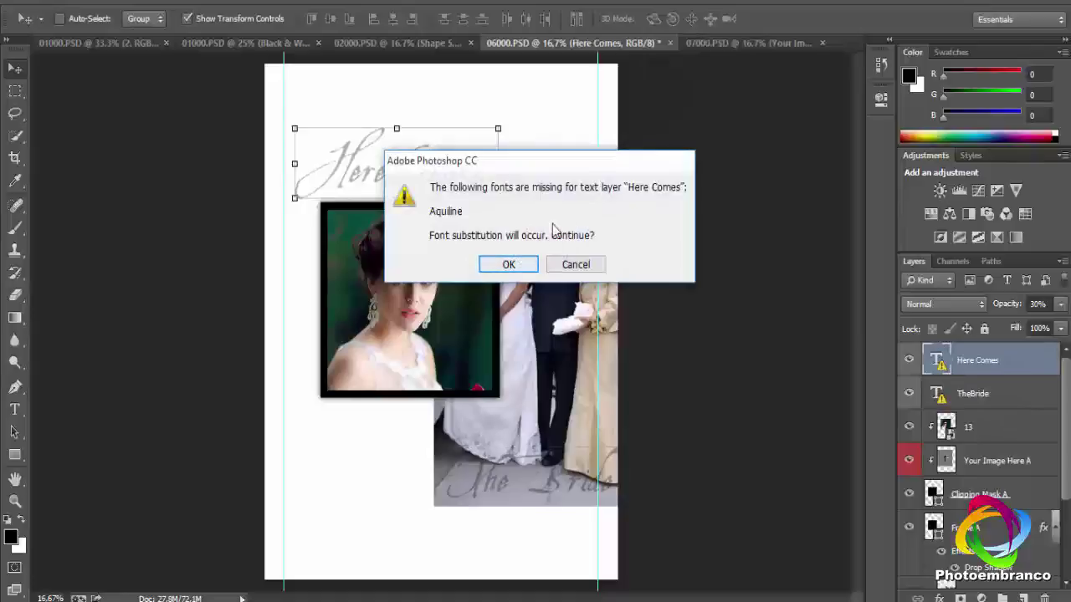
{"action": "left_click", "coordinate": [514, 266]}
{"action": "left_click", "coordinate": [329, 161]}
{"action": "key", "text": "ctrl+a"}
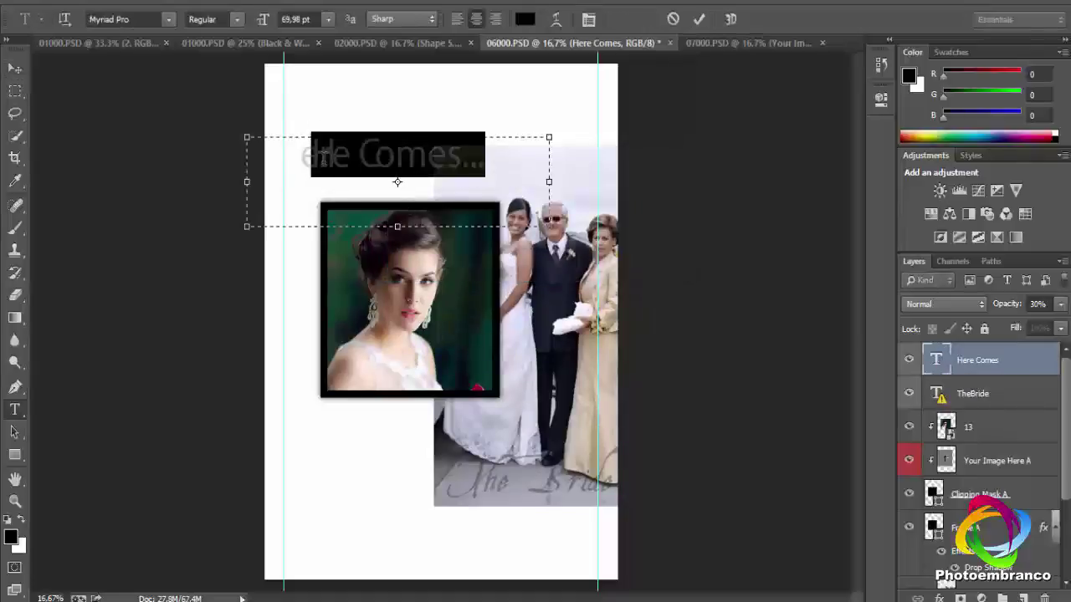
{"action": "type", "text": "HRDigital"}
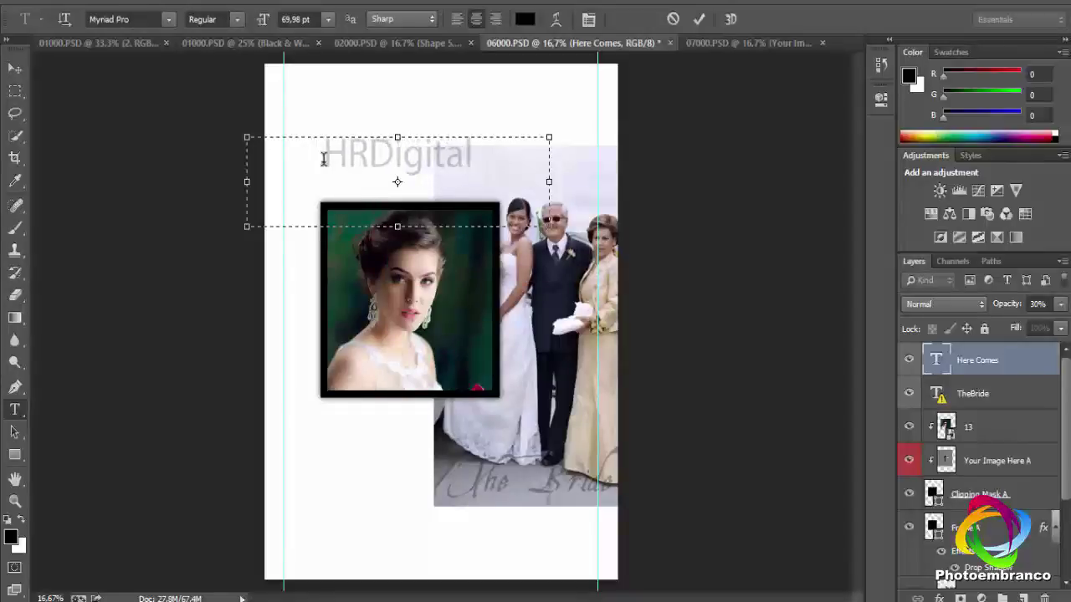
{"action": "key", "text": "ctrl+Return"}
{"action": "key", "text": "v"}
{"action": "left_click", "coordinate": [996, 402]}
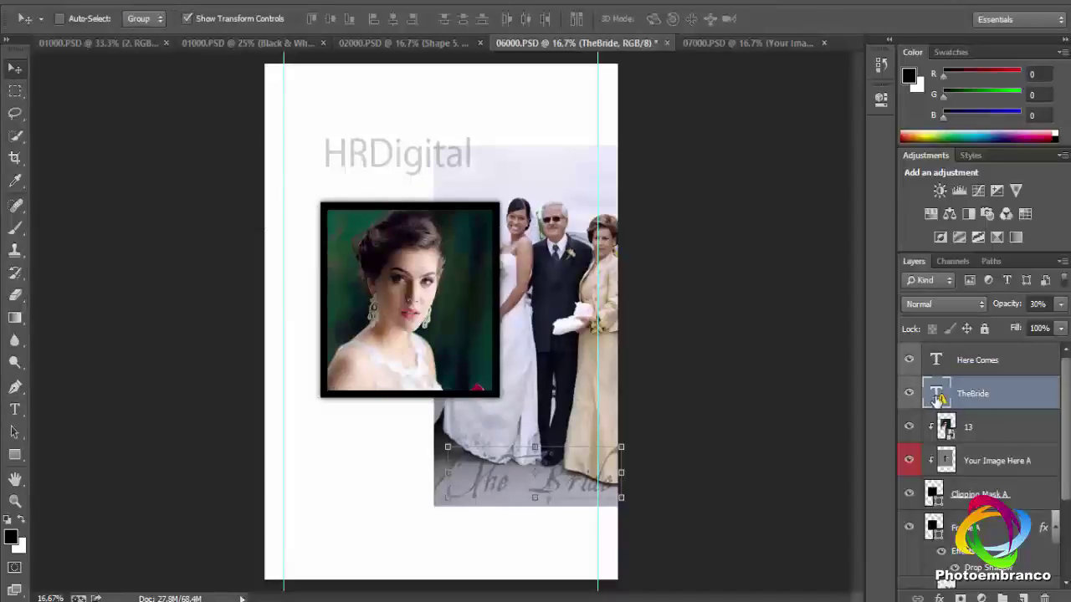
{"action": "key", "text": "ctrl+z"}
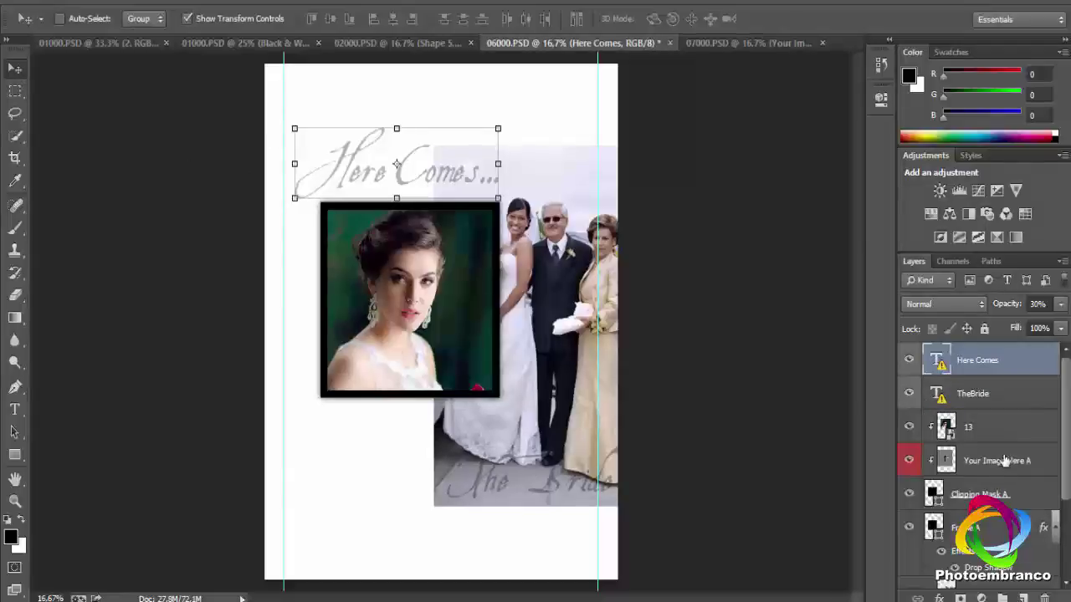
{"action": "key", "text": "alt+i"}
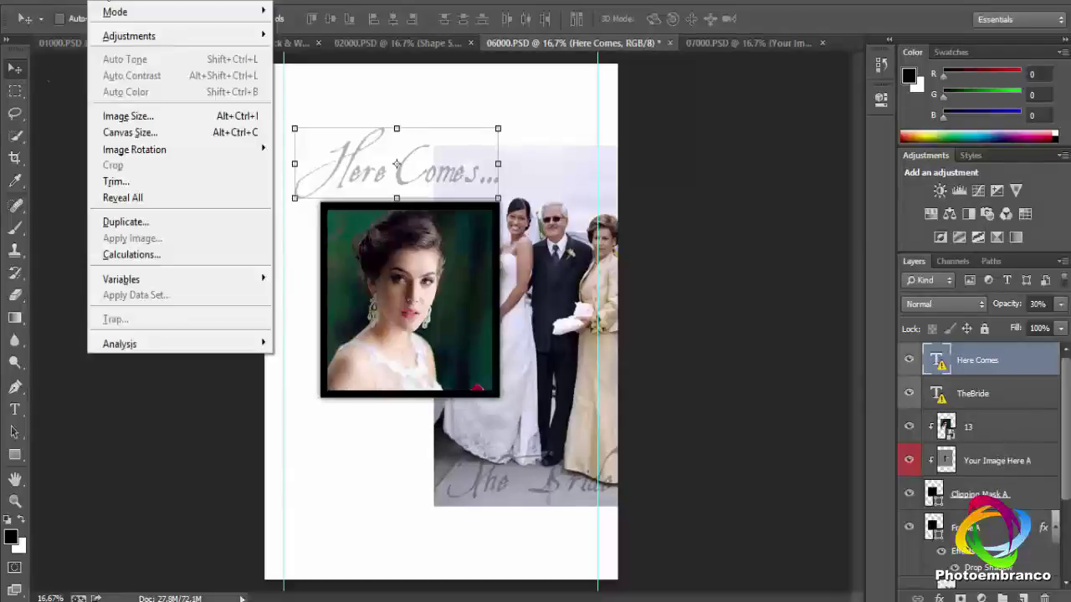
{"action": "left_click", "coordinate": [114, 117]}
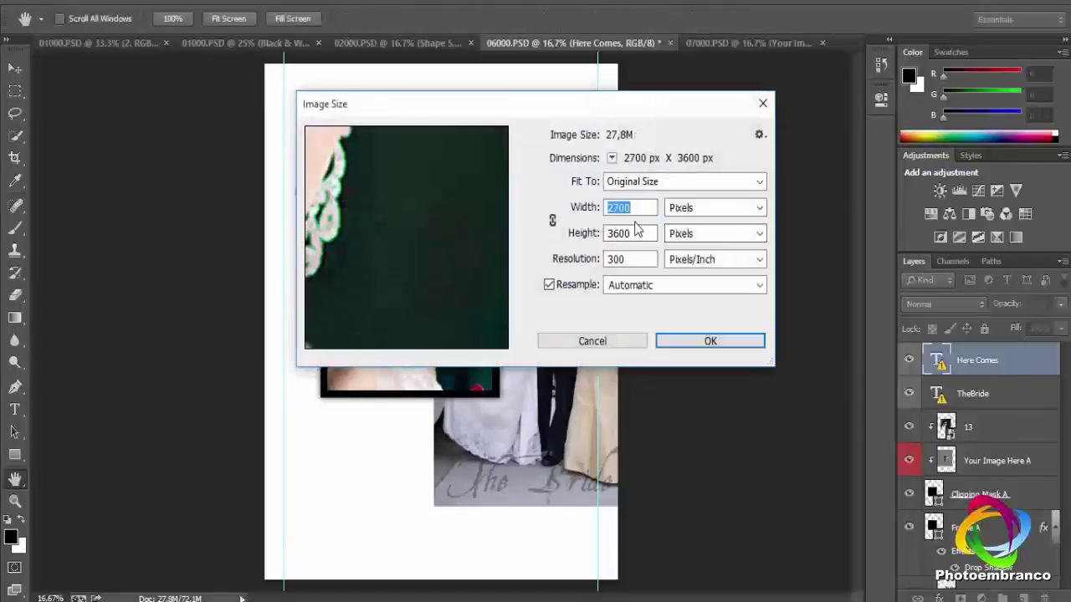
{"action": "left_click", "coordinate": [758, 208]}
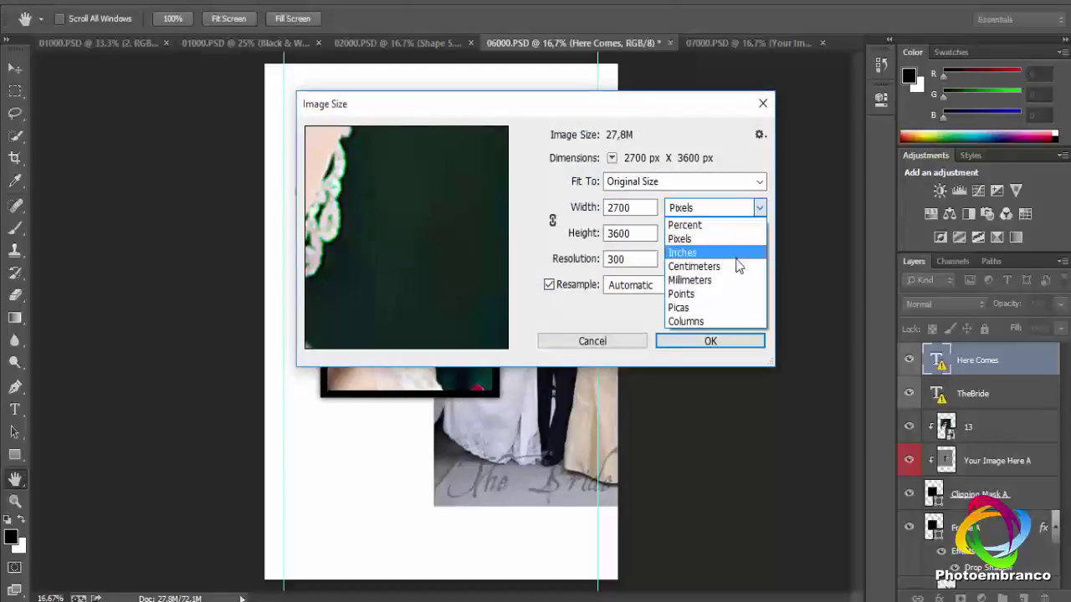
{"action": "left_click", "coordinate": [736, 266]}
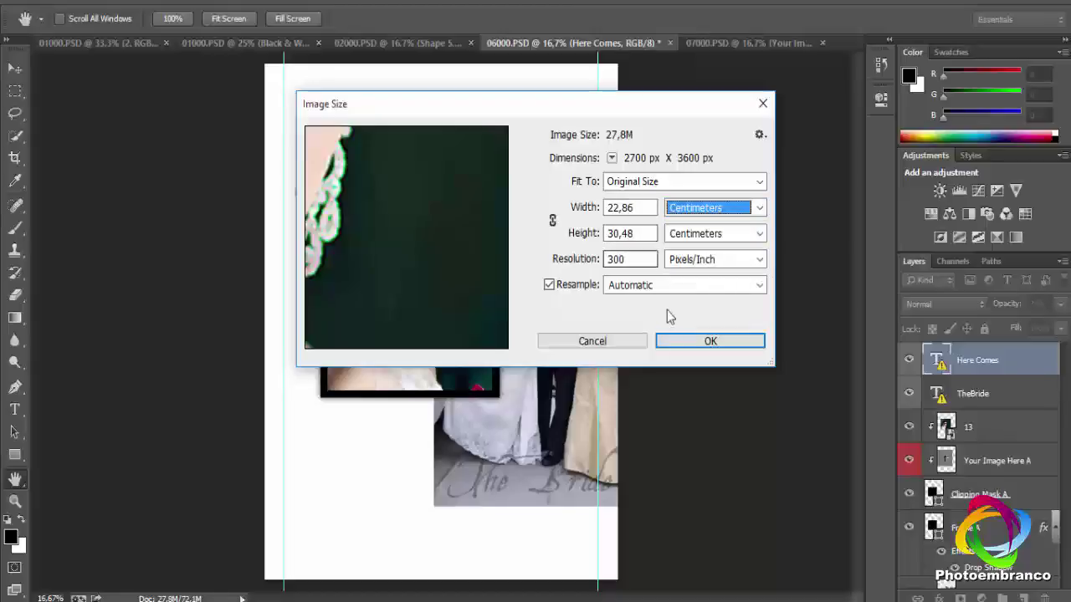
{"action": "left_click", "coordinate": [760, 209]}
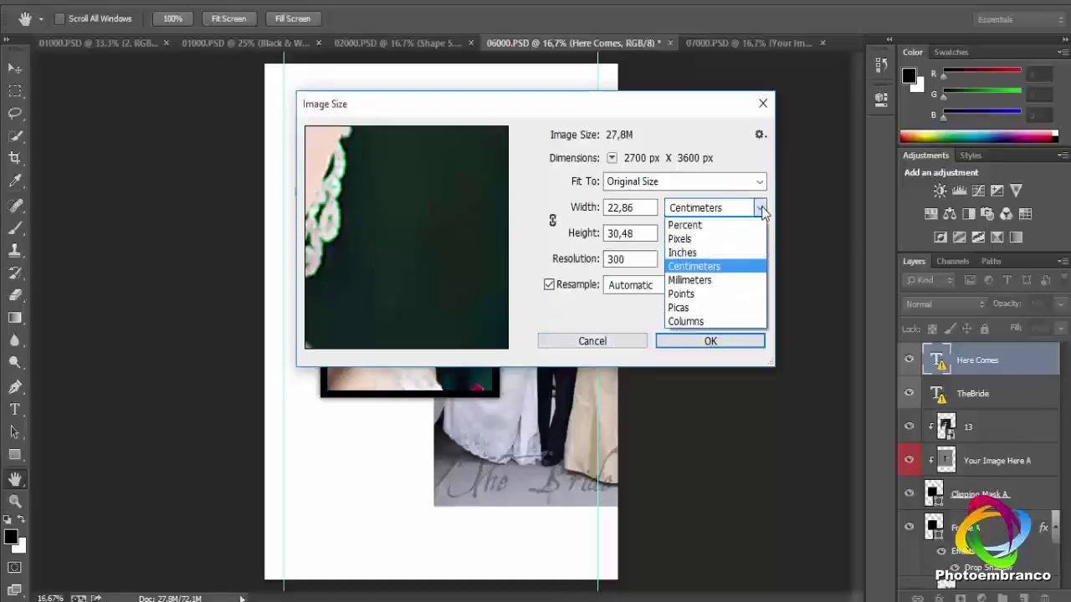
{"action": "left_click", "coordinate": [730, 239]}
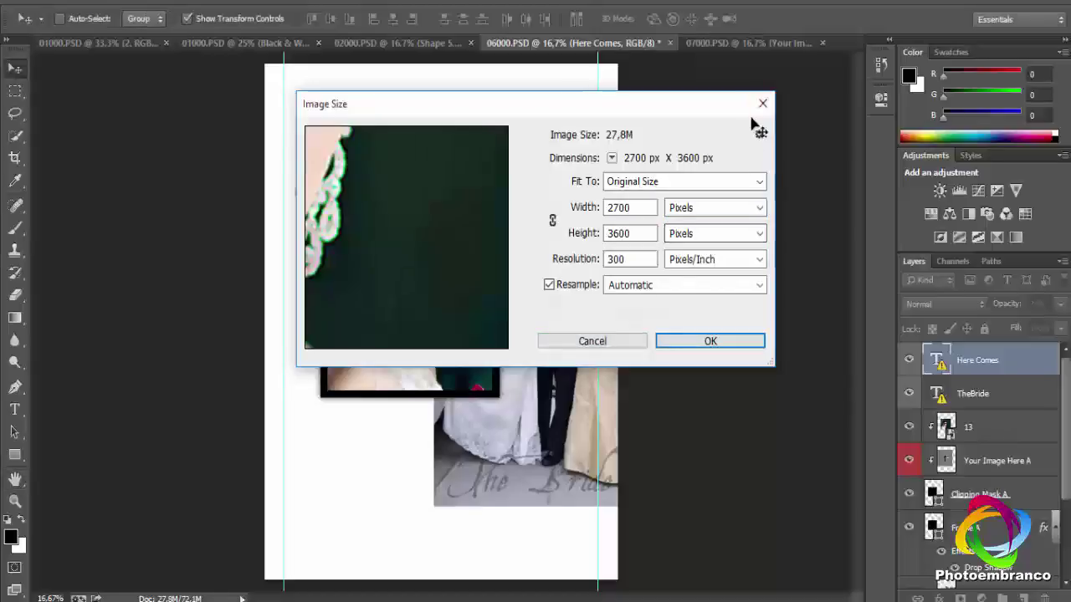
{"action": "left_click", "coordinate": [763, 105]}
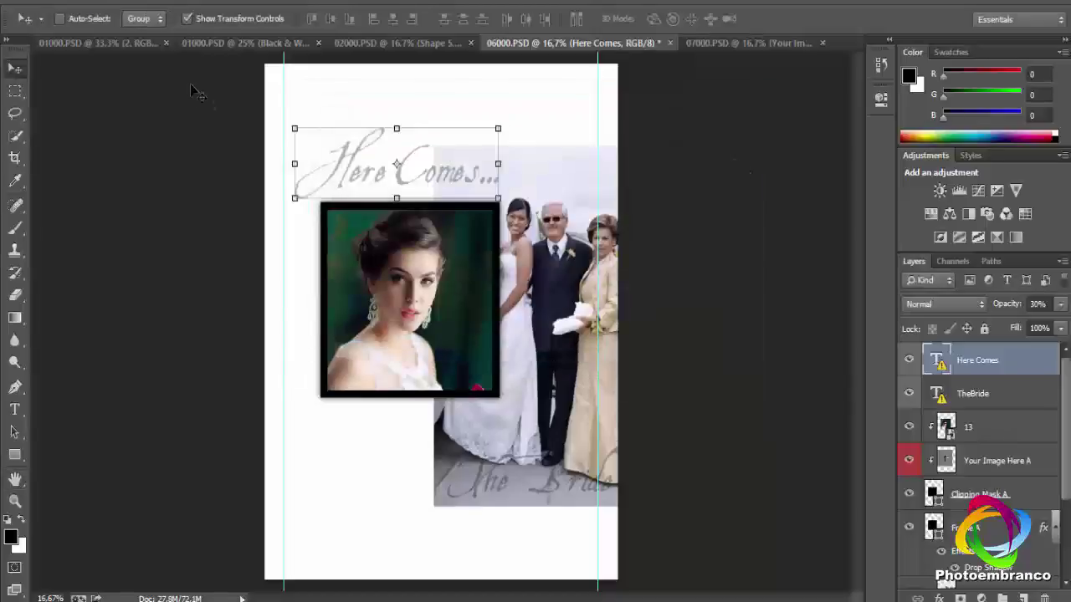
{"action": "left_click", "coordinate": [670, 43]}
Discard the unsaved changes to 06000 and scroll the Layers panel.
{"action": "left_click", "coordinate": [536, 235]}
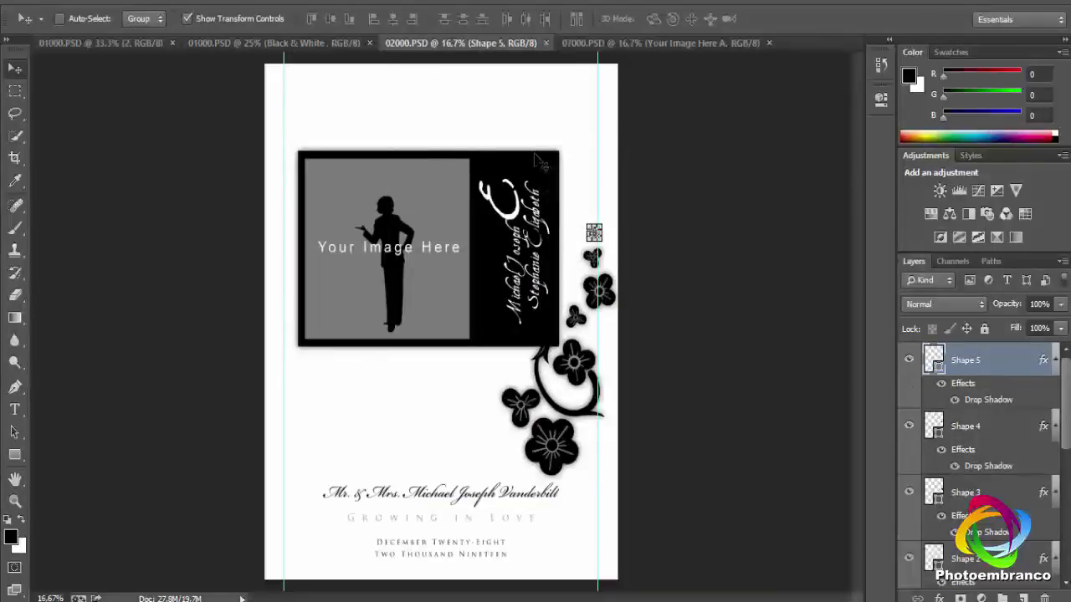
{"action": "scroll", "coordinate": [981, 456], "scroll_direction": "down", "scroll_amount": 1}
{"action": "scroll", "coordinate": [980, 456], "scroll_direction": "down", "scroll_amount": 1}
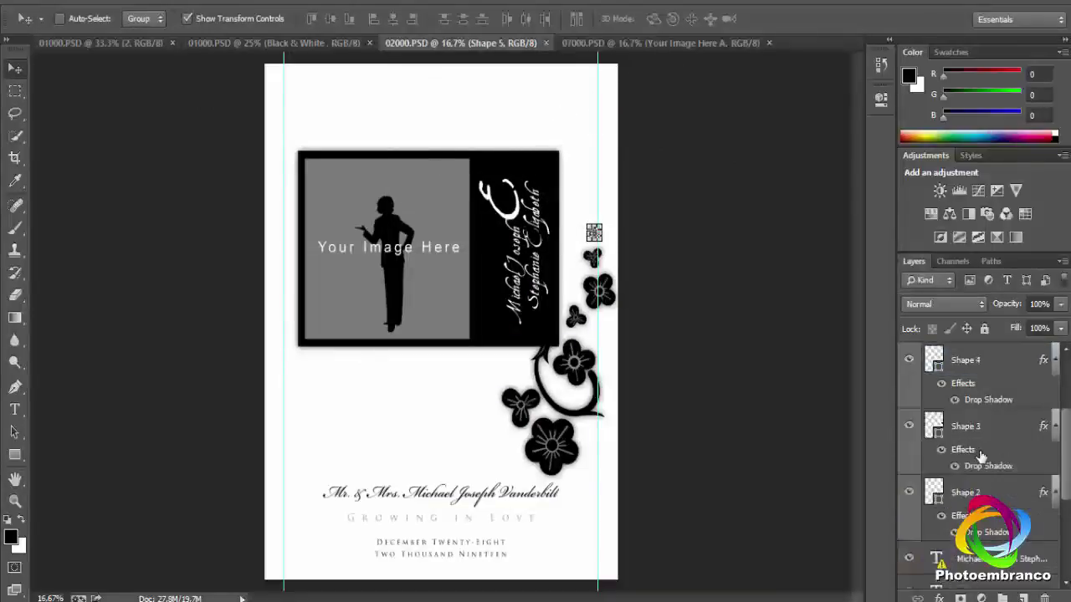
{"action": "scroll", "coordinate": [980, 456], "scroll_direction": "down", "scroll_amount": 1}
Select the names text layer, start renaming it, then select Your Image Here A.
{"action": "left_click", "coordinate": [989, 436]}
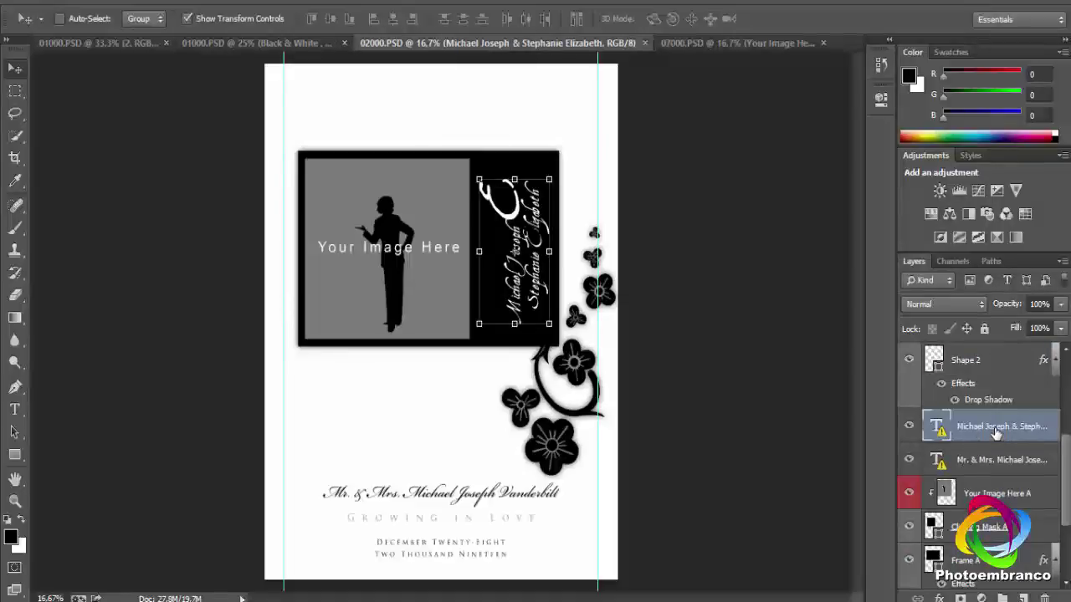
{"action": "double_click", "coordinate": [994, 428]}
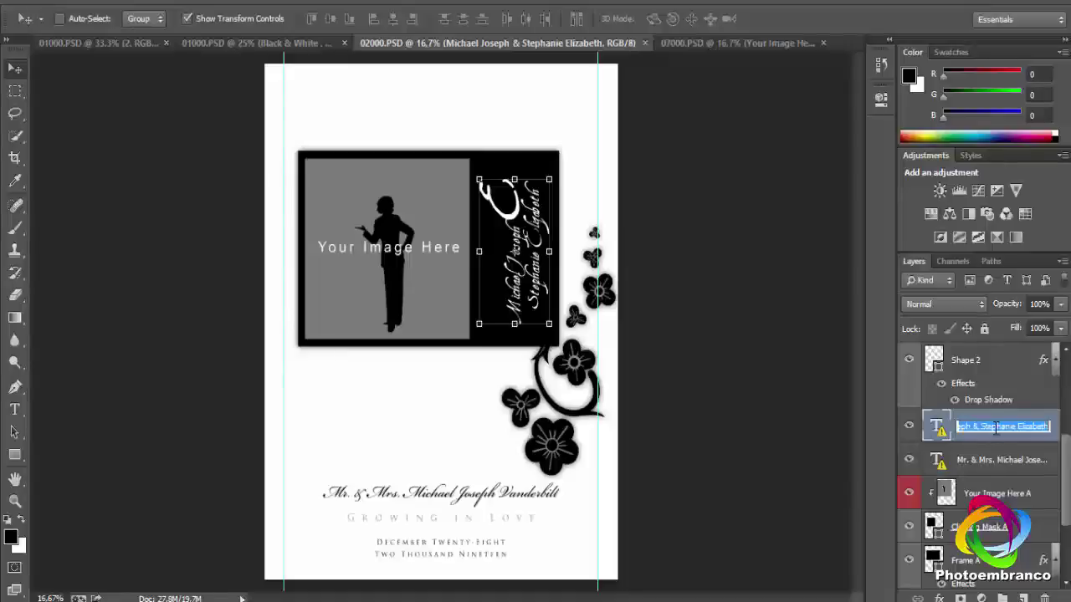
{"action": "left_click", "coordinate": [1000, 496]}
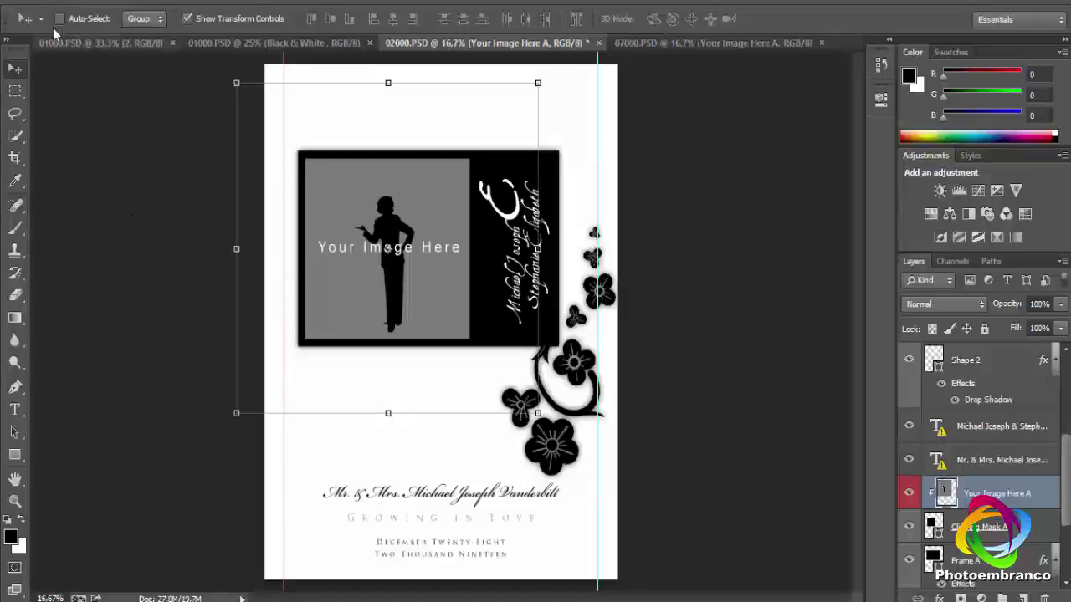
Place the AB11 champagne photo into the 02000 template.
{"action": "left_click", "coordinate": [46, 2]}
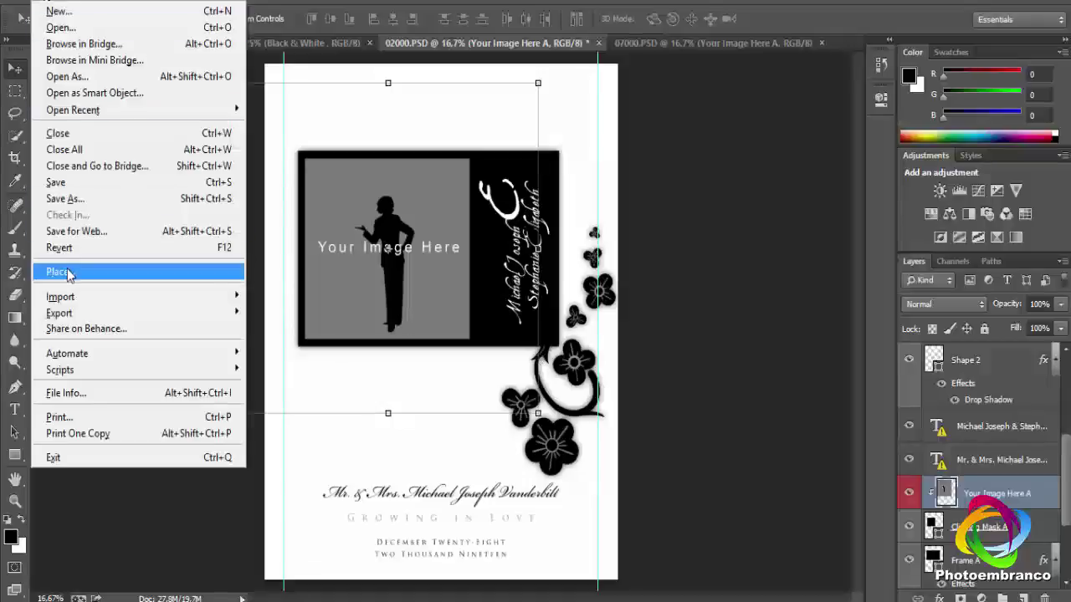
{"action": "left_click", "coordinate": [63, 272]}
{"action": "scroll", "coordinate": [788, 304], "scroll_direction": "down", "scroll_amount": 5}
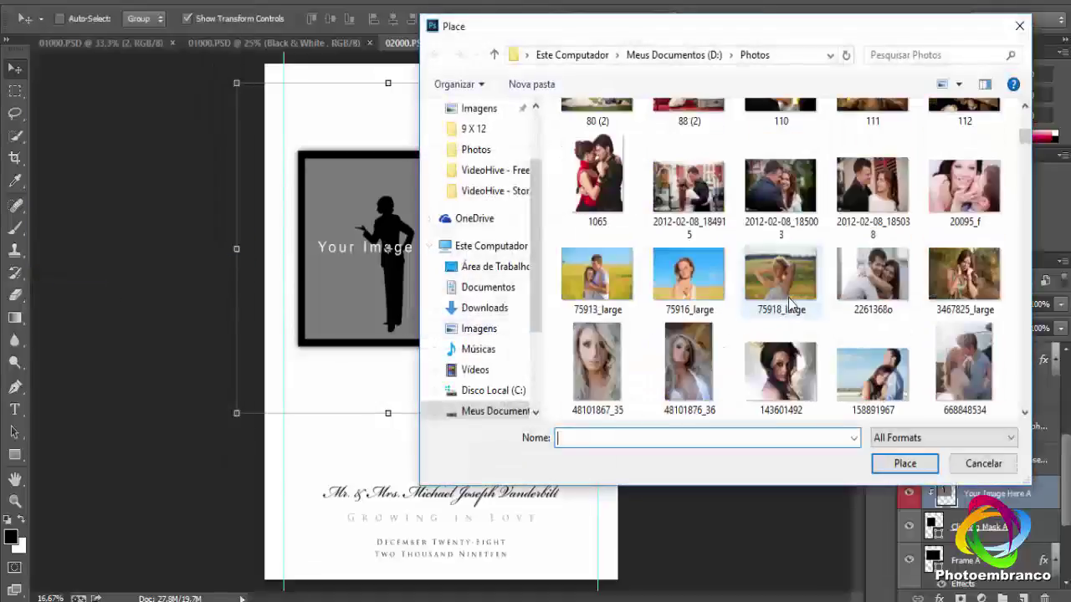
{"action": "scroll", "coordinate": [791, 306], "scroll_direction": "down", "scroll_amount": 3}
{"action": "scroll", "coordinate": [795, 309], "scroll_direction": "down", "scroll_amount": 2}
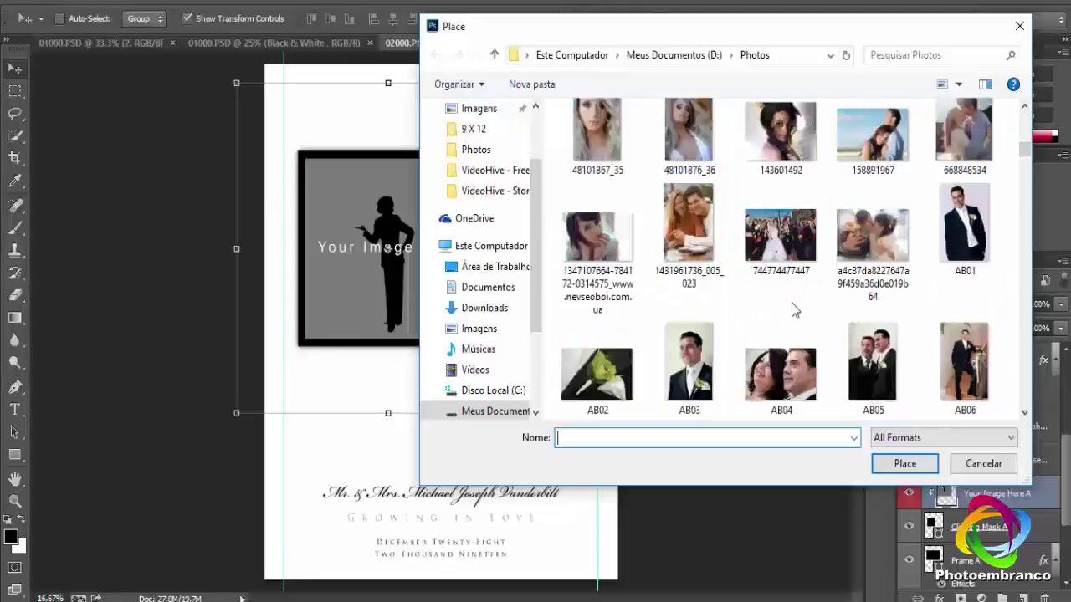
{"action": "scroll", "coordinate": [795, 310], "scroll_direction": "down", "scroll_amount": 2}
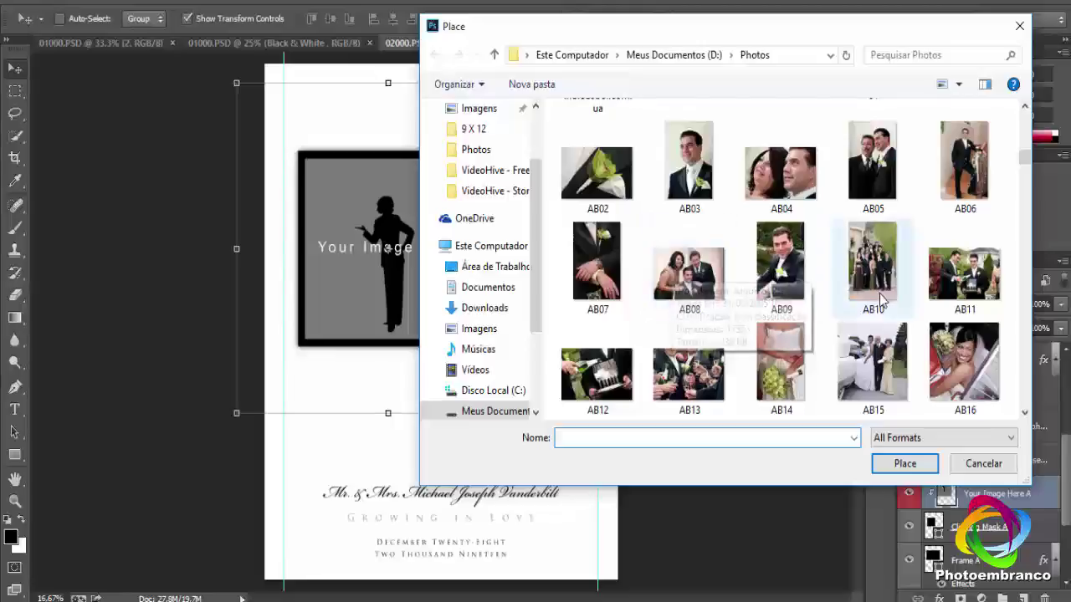
{"action": "left_click", "coordinate": [965, 276]}
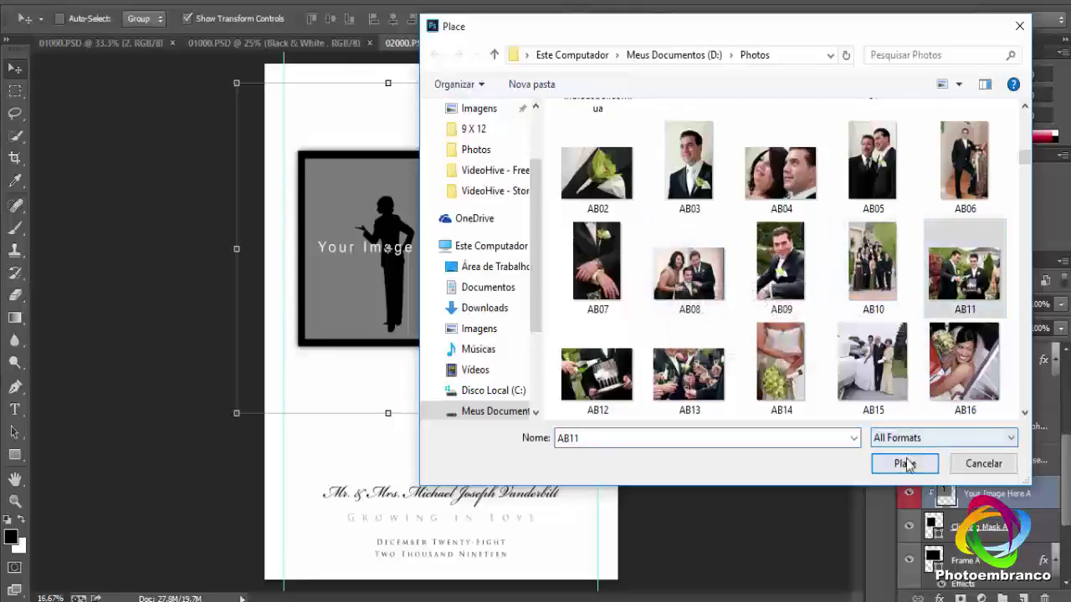
{"action": "left_click", "coordinate": [904, 463]}
Shrink and move AB11 to cover the grey placeholder, then commit.
{"action": "left_click_drag", "start_coordinate": [307, 266], "coordinate": [270, 215]}
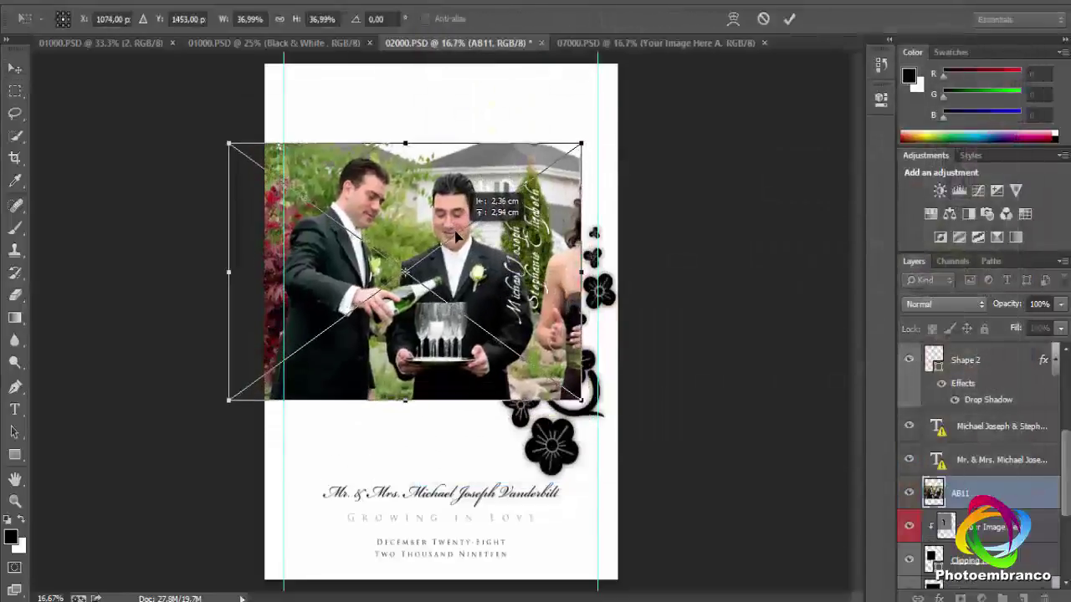
{"action": "left_click_drag", "start_coordinate": [225, 139], "coordinate": [299, 192]}
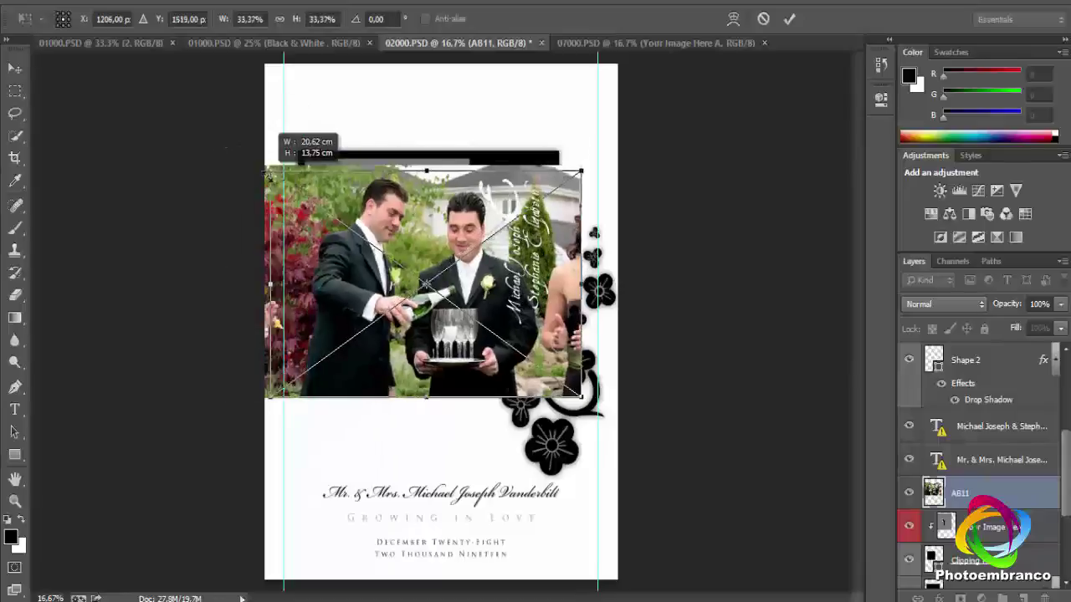
{"action": "left_click_drag", "start_coordinate": [414, 240], "coordinate": [380, 193]}
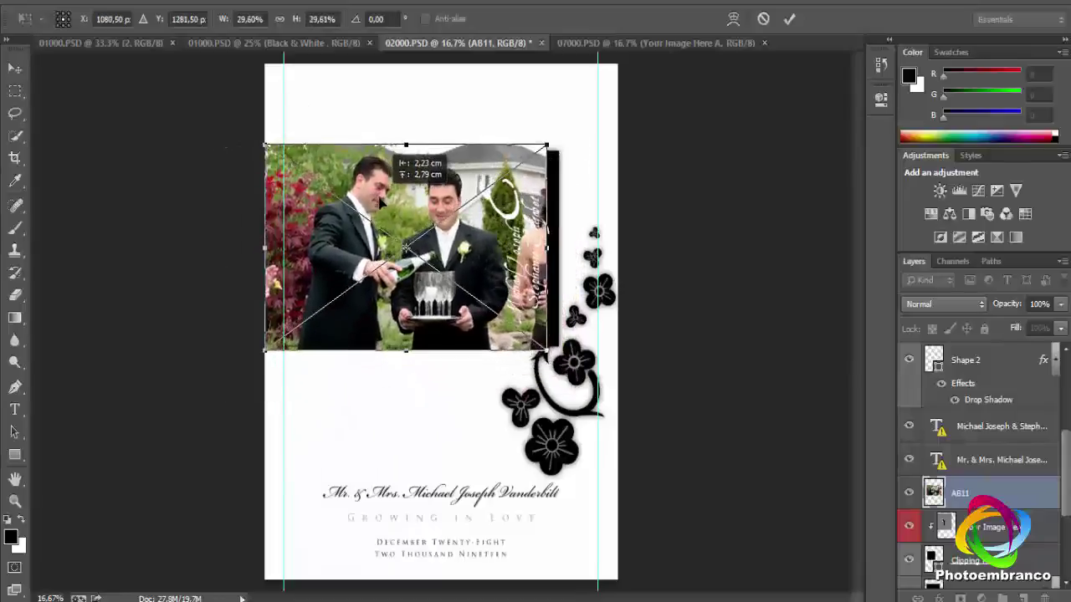
{"action": "left_click_drag", "start_coordinate": [546, 350], "coordinate": [528, 336]}
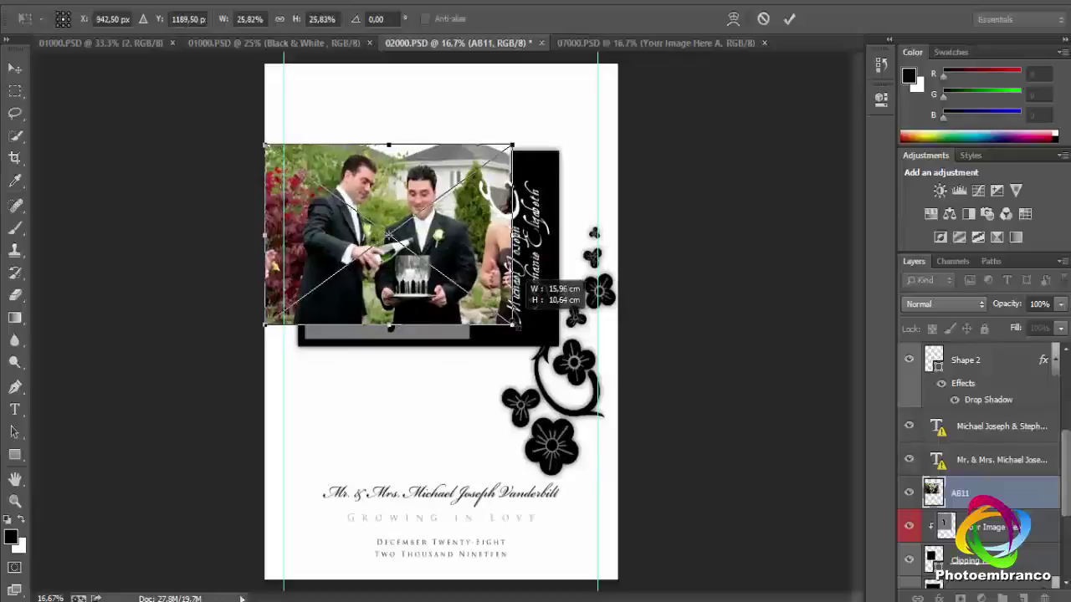
{"action": "left_click_drag", "start_coordinate": [473, 263], "coordinate": [473, 270]}
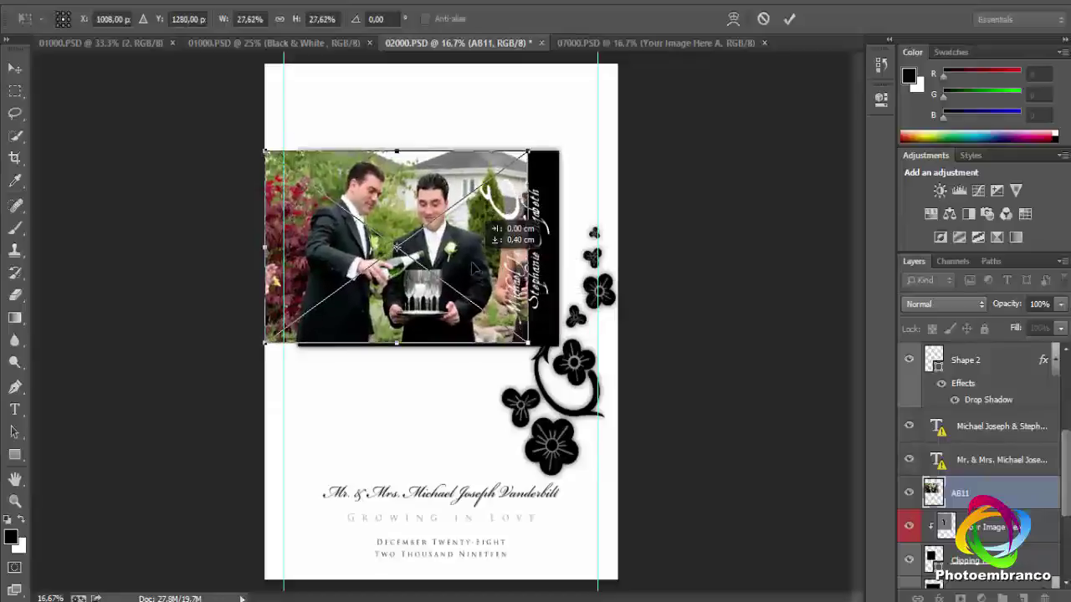
{"action": "left_click", "coordinate": [789, 18]}
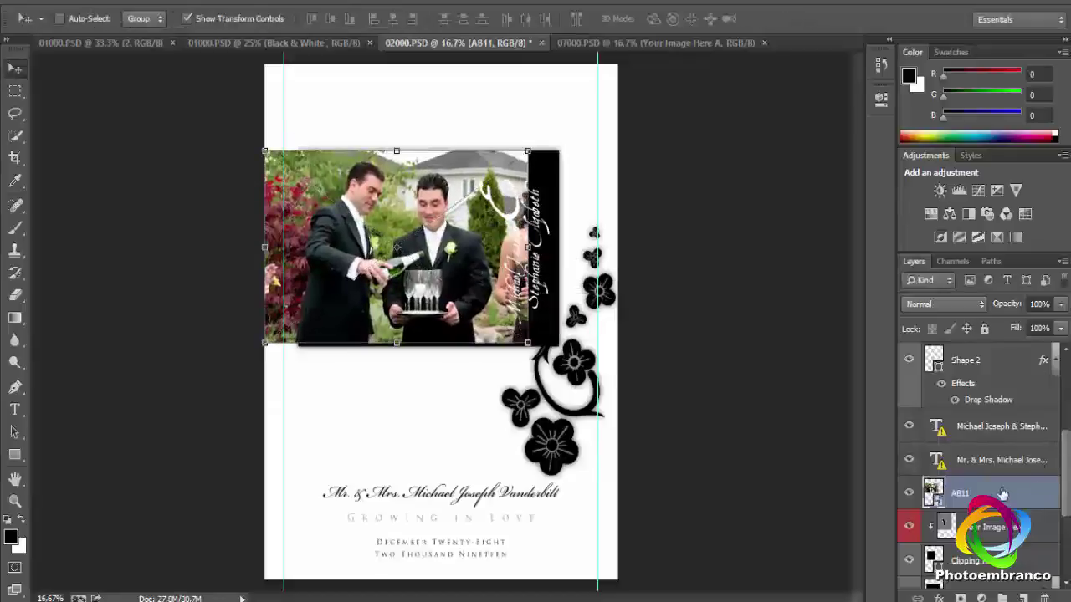
Clip the AB11 photo into the Your Image Here A placeholder.
{"action": "right_click", "coordinate": [1000, 493]}
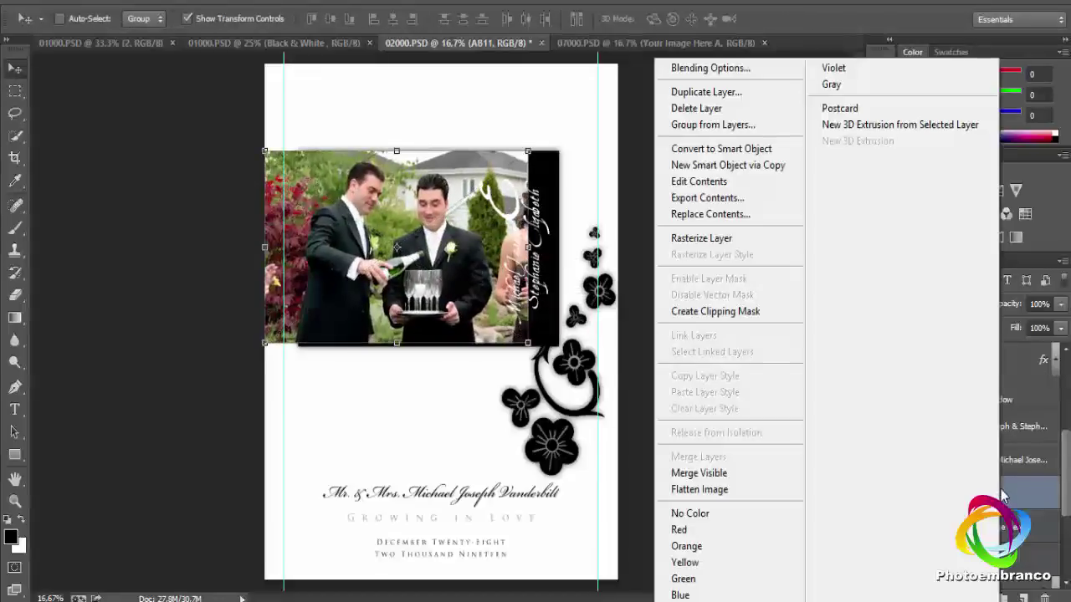
{"action": "left_click", "coordinate": [713, 323]}
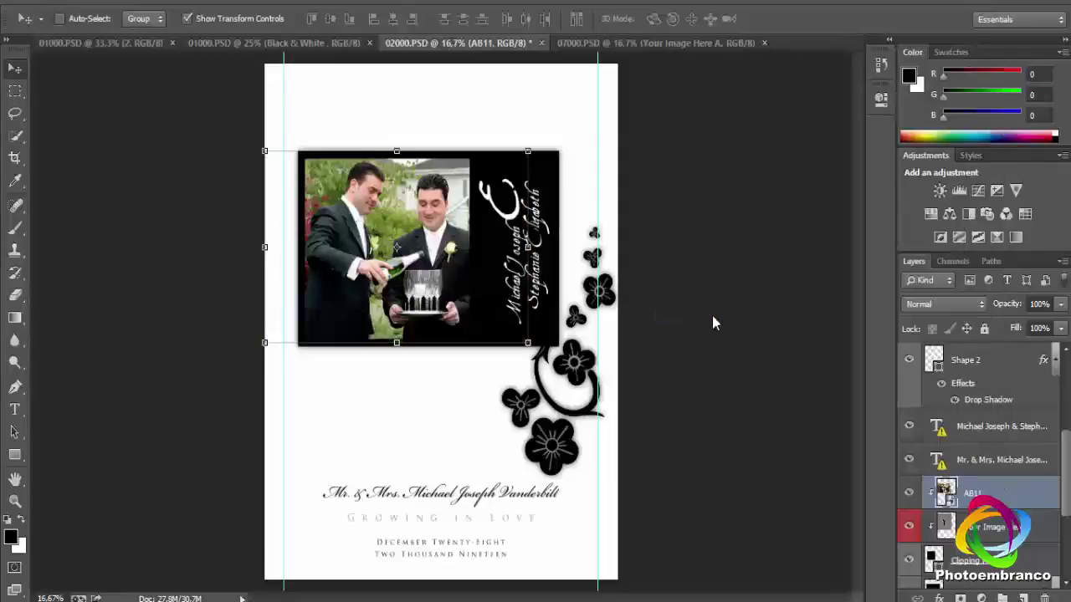
{"action": "left_click_drag", "start_coordinate": [394, 211], "coordinate": [391, 210]}
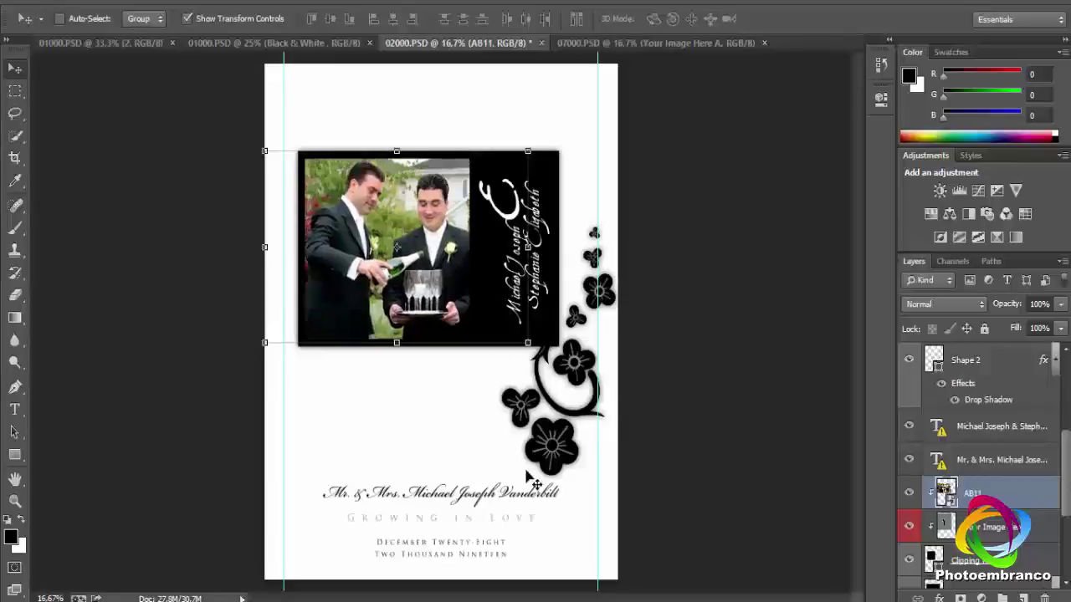
Toggle visibility of the flower artwork, Frame A, Clipping Mask A and Mr. & Mrs. text to check.
{"action": "scroll", "coordinate": [1052, 526], "scroll_direction": "down", "scroll_amount": 4}
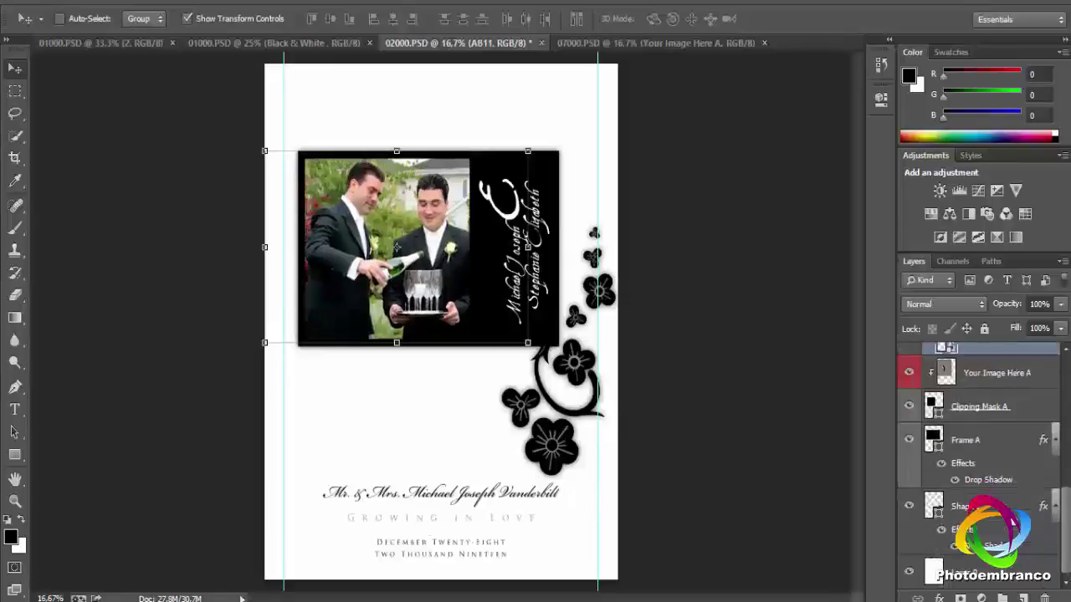
{"action": "scroll", "coordinate": [979, 461], "scroll_direction": "down", "scroll_amount": 3}
{"action": "scroll", "coordinate": [979, 460], "scroll_direction": "down", "scroll_amount": 3}
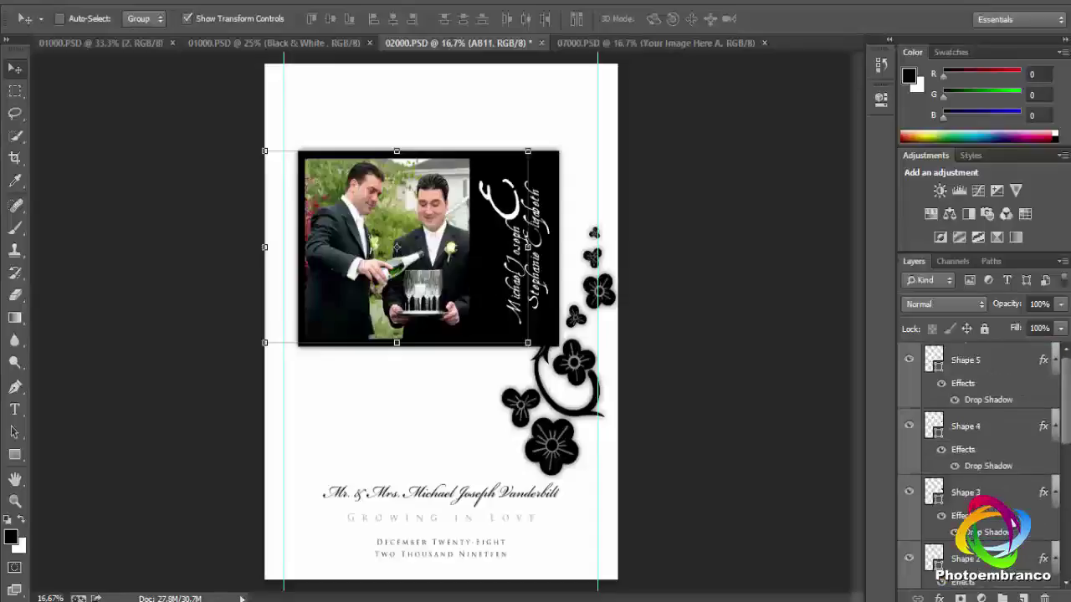
{"action": "scroll", "coordinate": [979, 460], "scroll_direction": "down", "scroll_amount": 1}
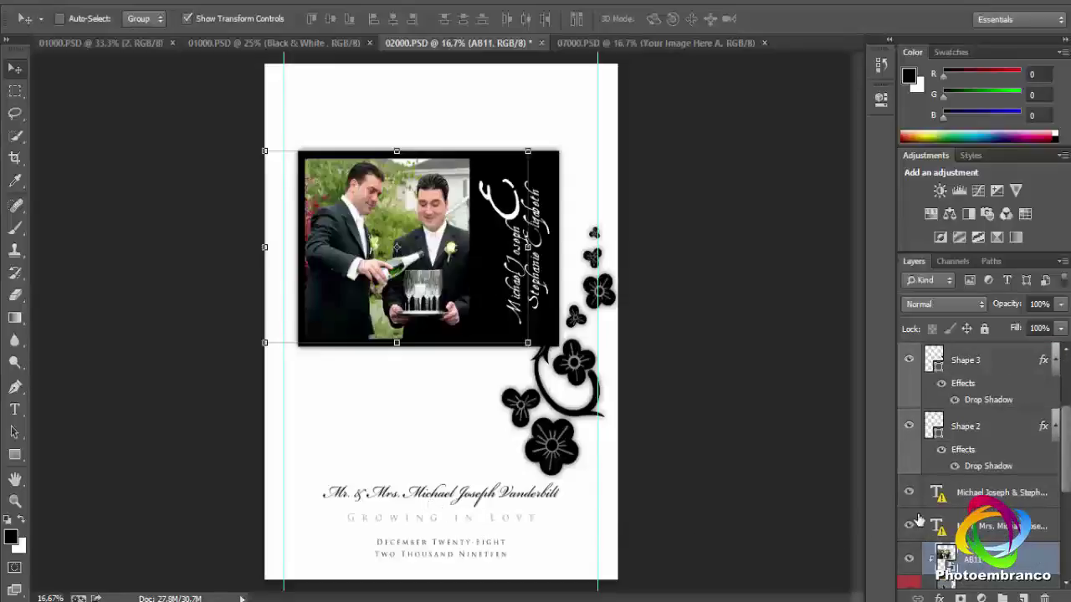
{"action": "scroll", "coordinate": [954, 530], "scroll_direction": "down", "scroll_amount": 3}
{"action": "scroll", "coordinate": [983, 538], "scroll_direction": "down", "scroll_amount": 1}
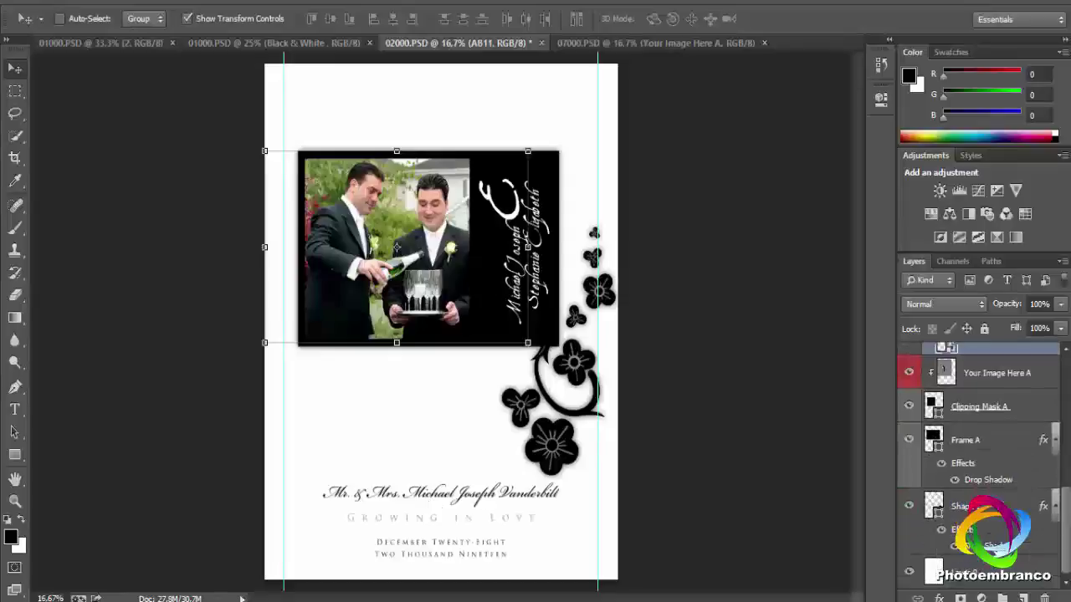
{"action": "left_click", "coordinate": [907, 507]}
{"action": "left_click", "coordinate": [909, 440]}
{"action": "left_click", "coordinate": [908, 407]}
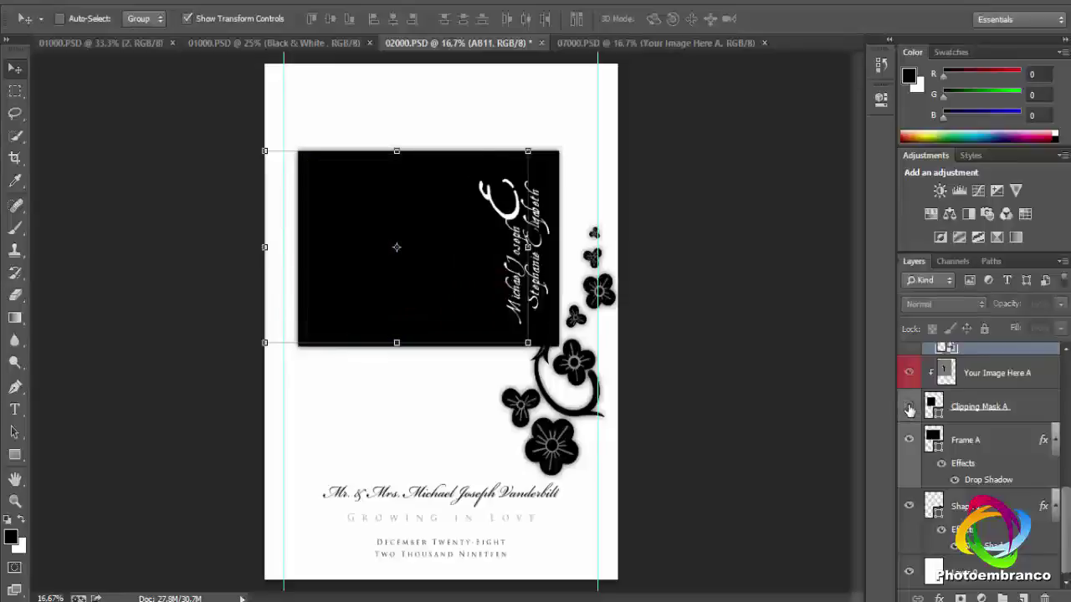
{"action": "scroll", "coordinate": [909, 410], "scroll_direction": "up", "scroll_amount": 4}
{"action": "left_click", "coordinate": [908, 439]}
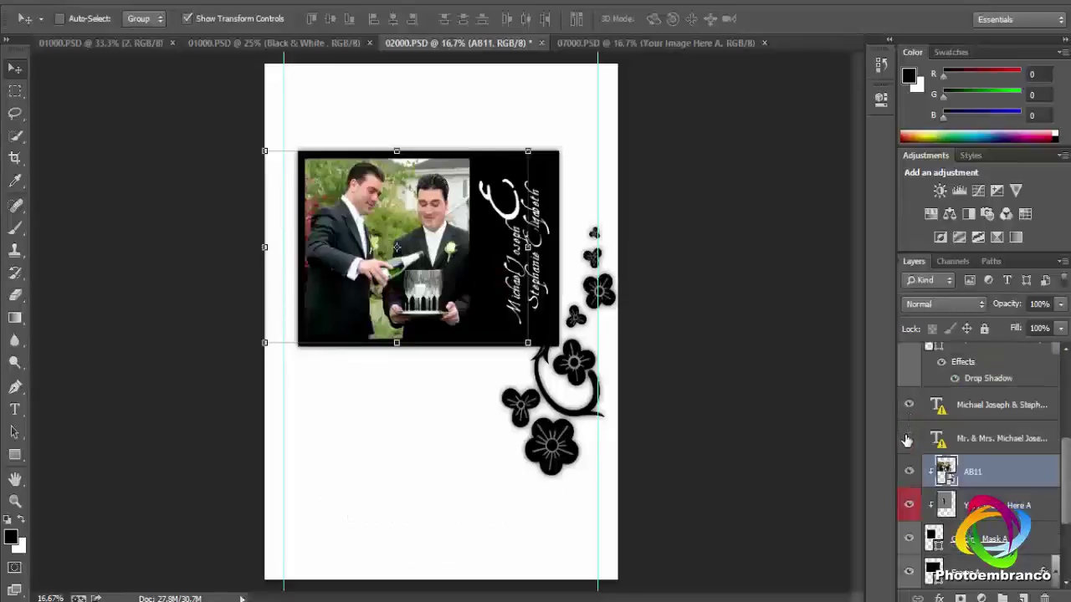
Edit the Mr. & Mrs. text past the missing-font warning, then close 02000 without saving.
{"action": "double_click", "coordinate": [990, 441]}
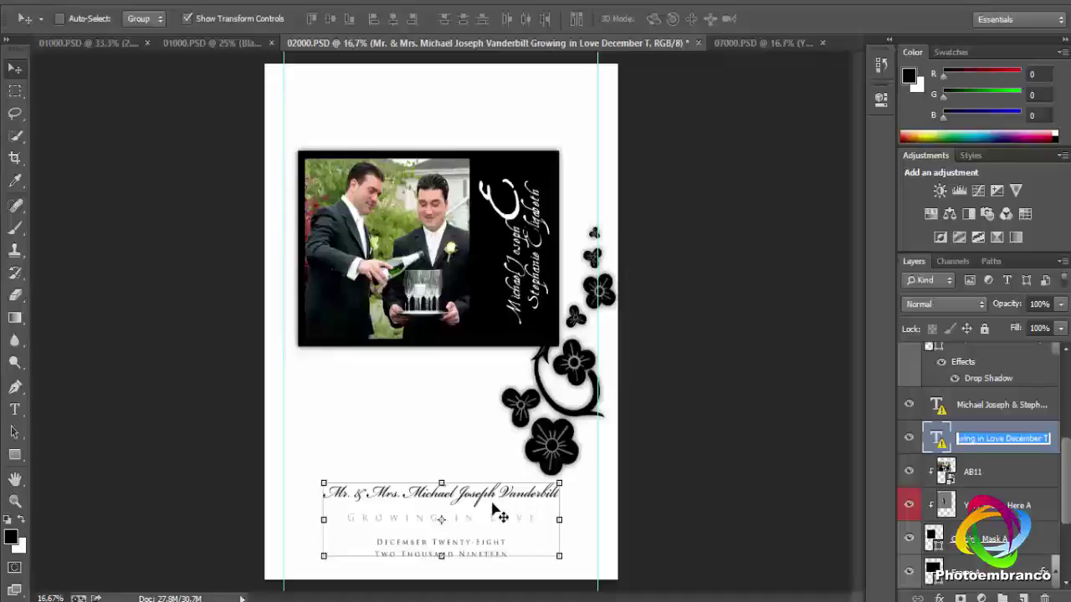
{"action": "double_click", "coordinate": [939, 438]}
{"action": "left_click", "coordinate": [561, 276]}
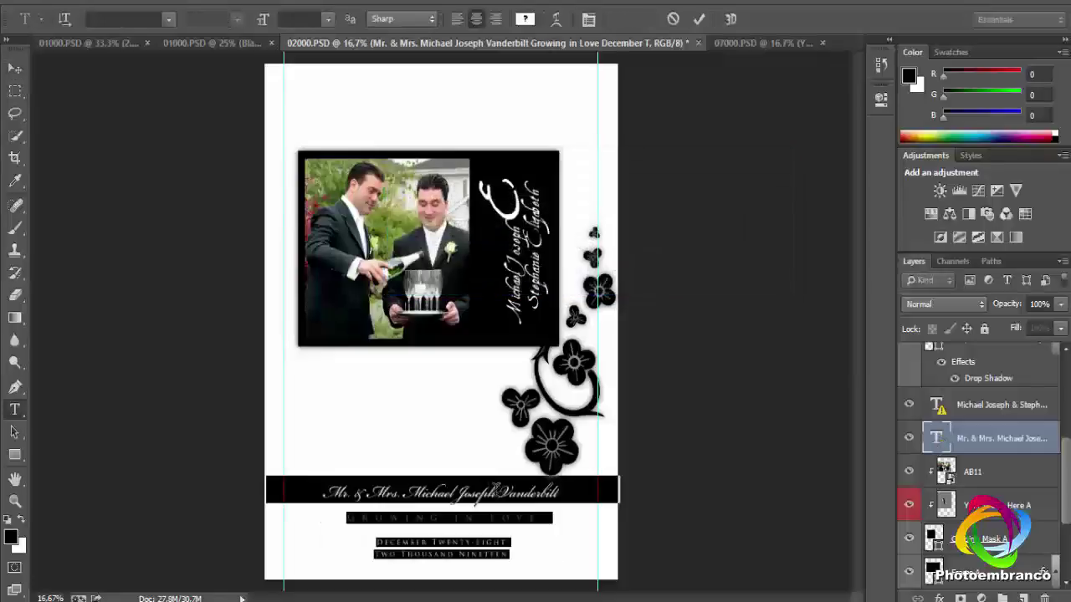
{"action": "left_click", "coordinate": [699, 18]}
{"action": "key", "text": "v"}
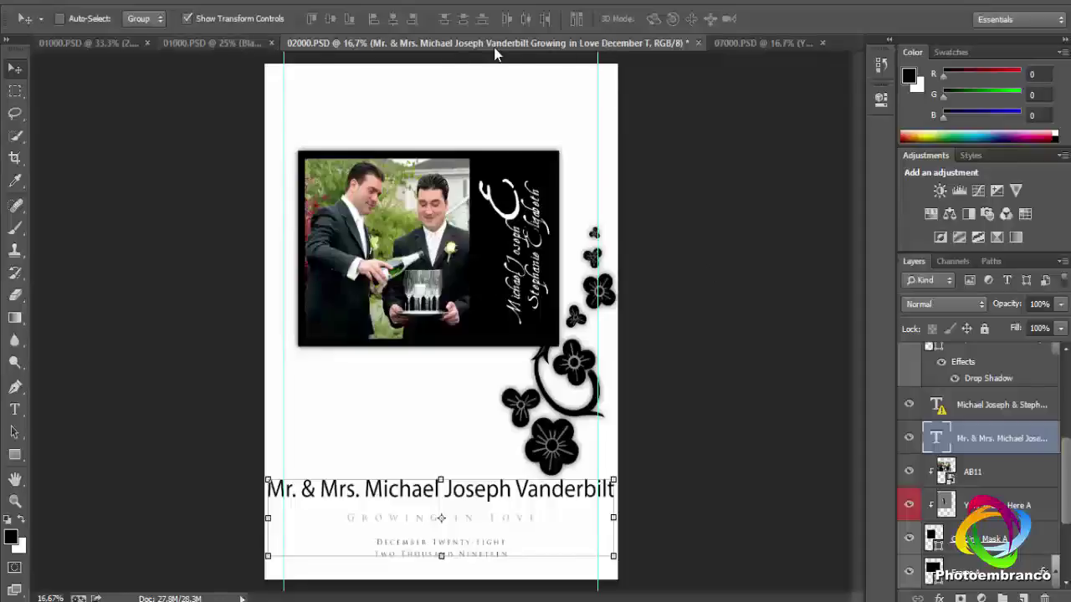
{"action": "left_click", "coordinate": [698, 42]}
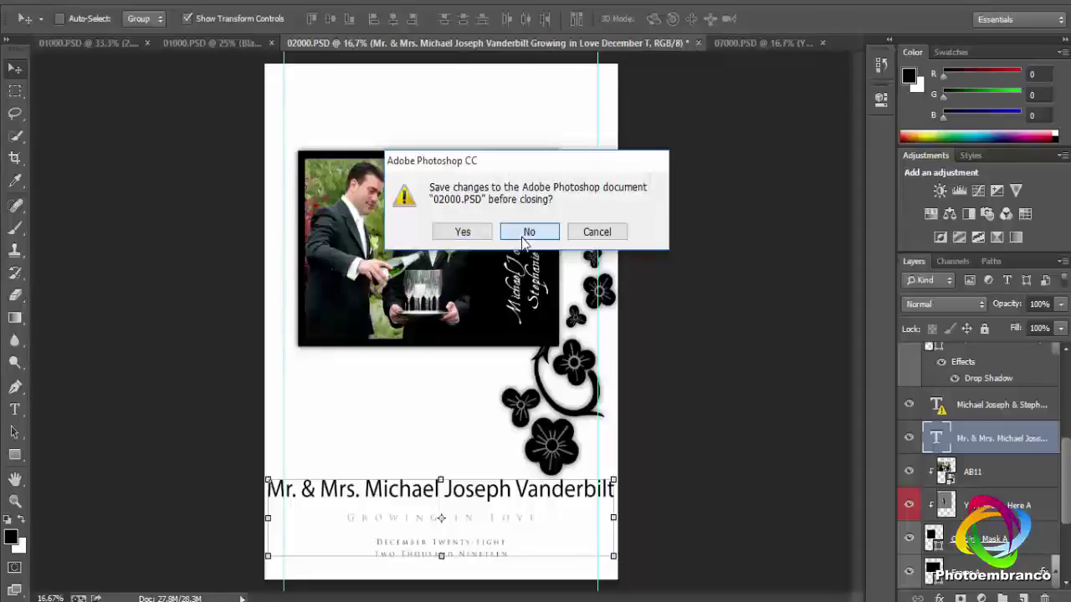
{"action": "left_click", "coordinate": [524, 234]}
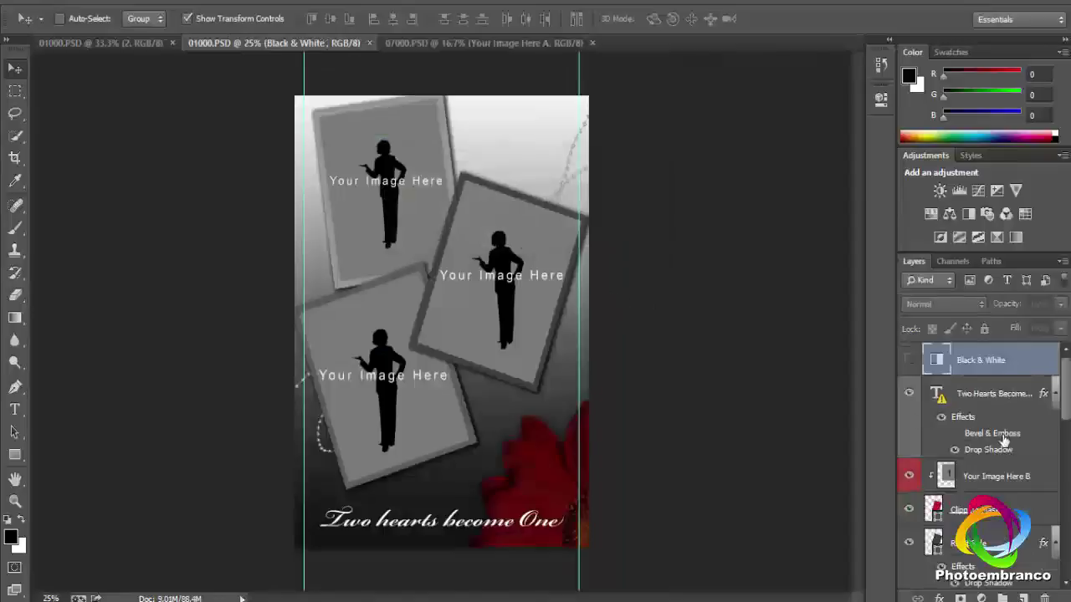
Toggle the black-and-white adjustment on and off, then select the Your Image Here B frame layer.
{"action": "left_click", "coordinate": [961, 401]}
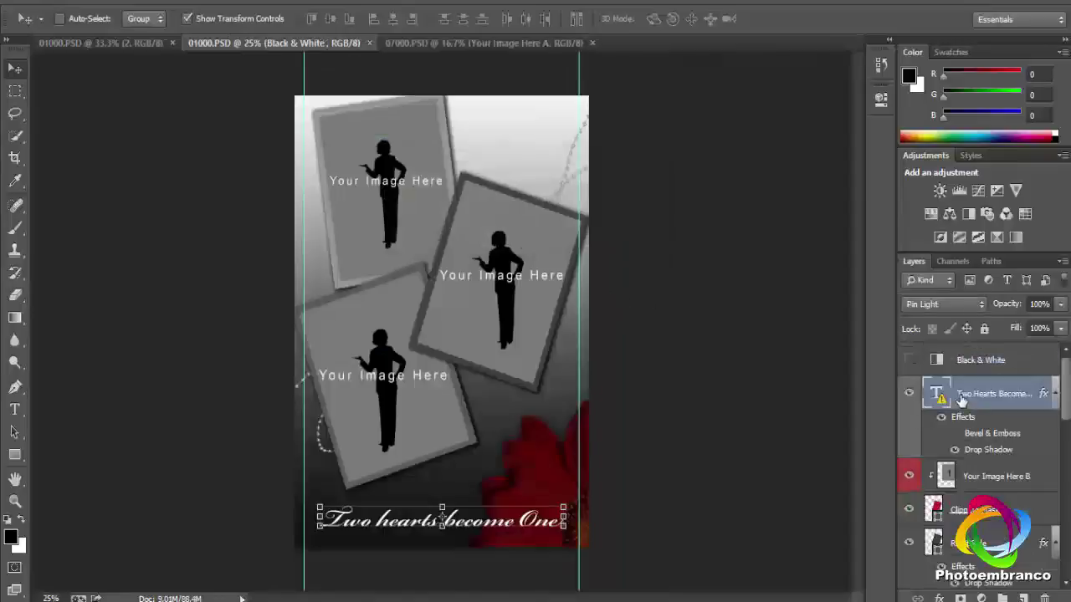
{"action": "left_click", "coordinate": [908, 360]}
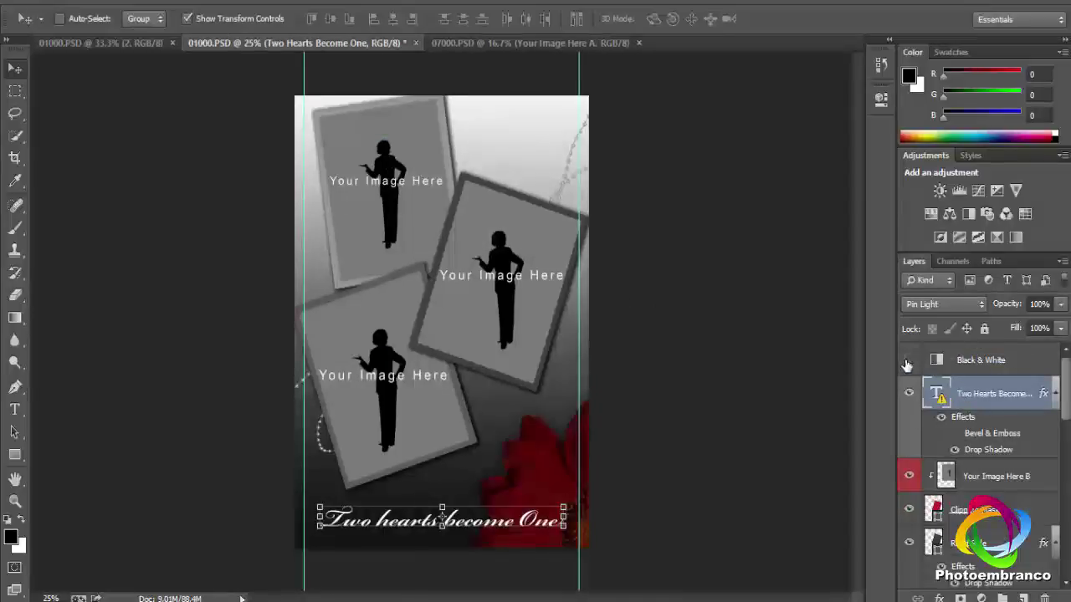
{"action": "left_click", "coordinate": [909, 360]}
{"action": "left_click", "coordinate": [969, 484]}
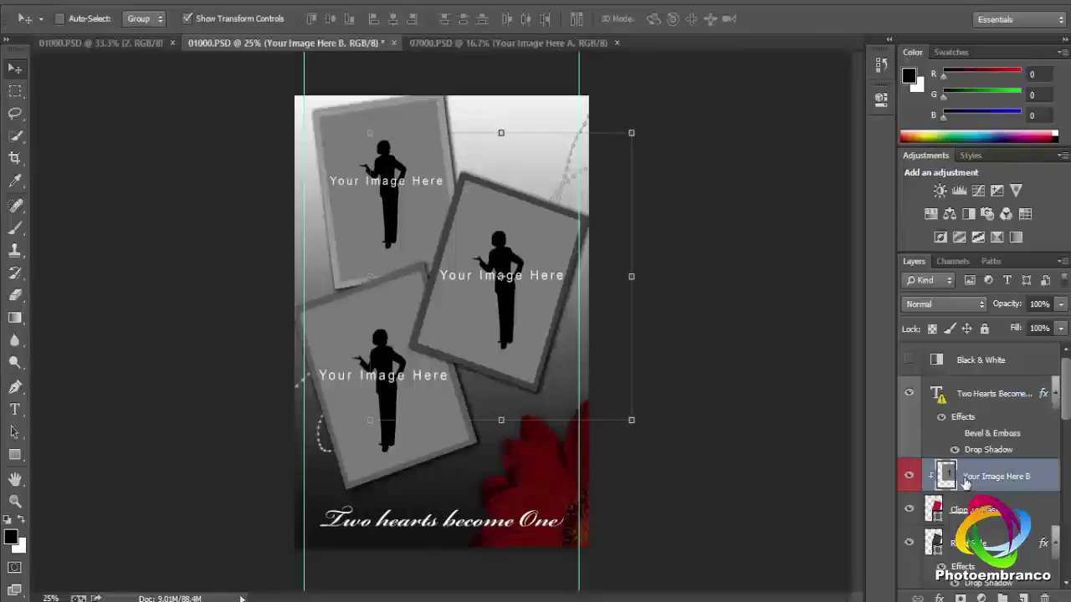
Place photo 2012-02-08_184915 and clip it into the Your Image Here B frame.
{"action": "left_click", "coordinate": [43, 3]}
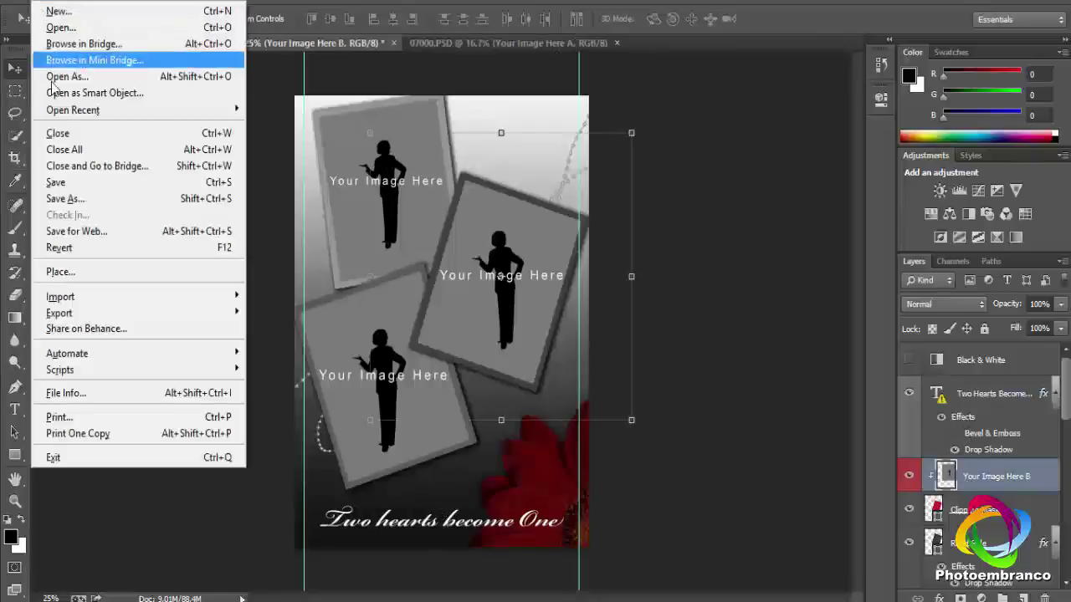
{"action": "left_click", "coordinate": [67, 273]}
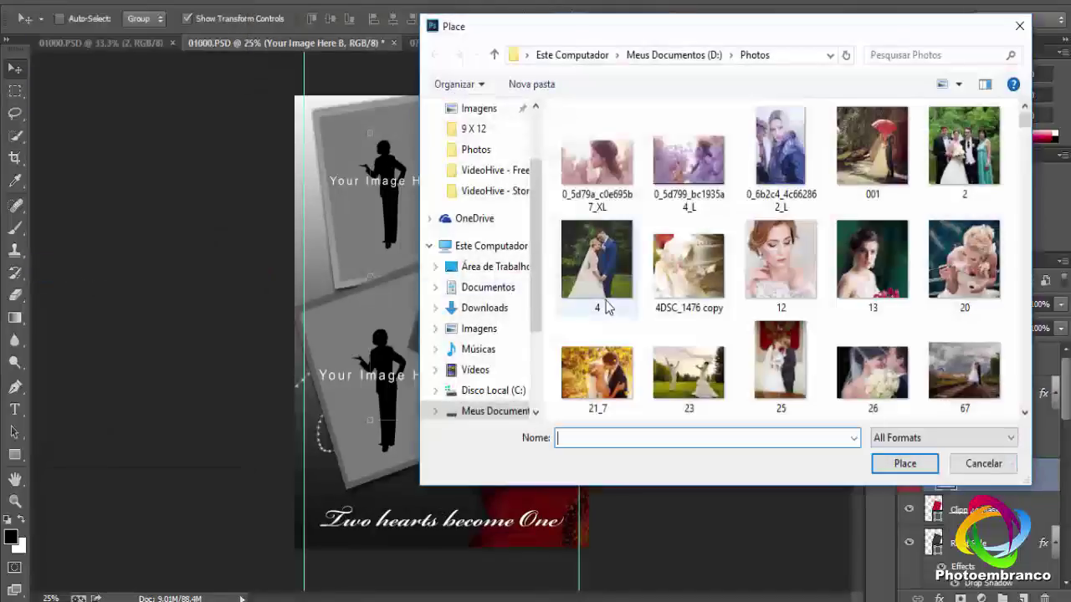
{"action": "scroll", "coordinate": [608, 307], "scroll_direction": "down", "scroll_amount": 4}
{"action": "left_click", "coordinate": [680, 193]}
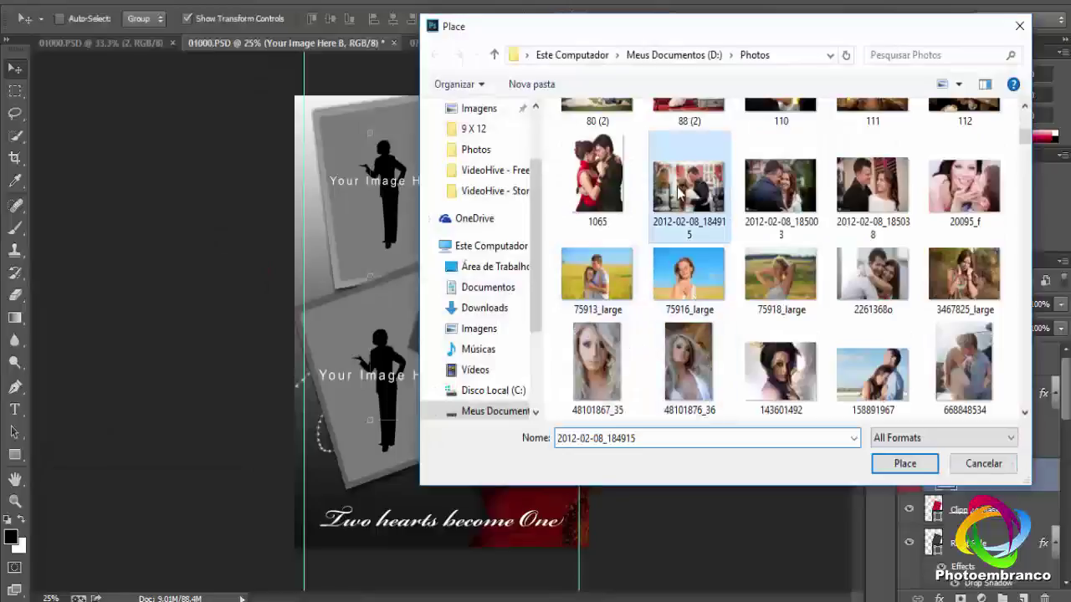
{"action": "left_click", "coordinate": [892, 467]}
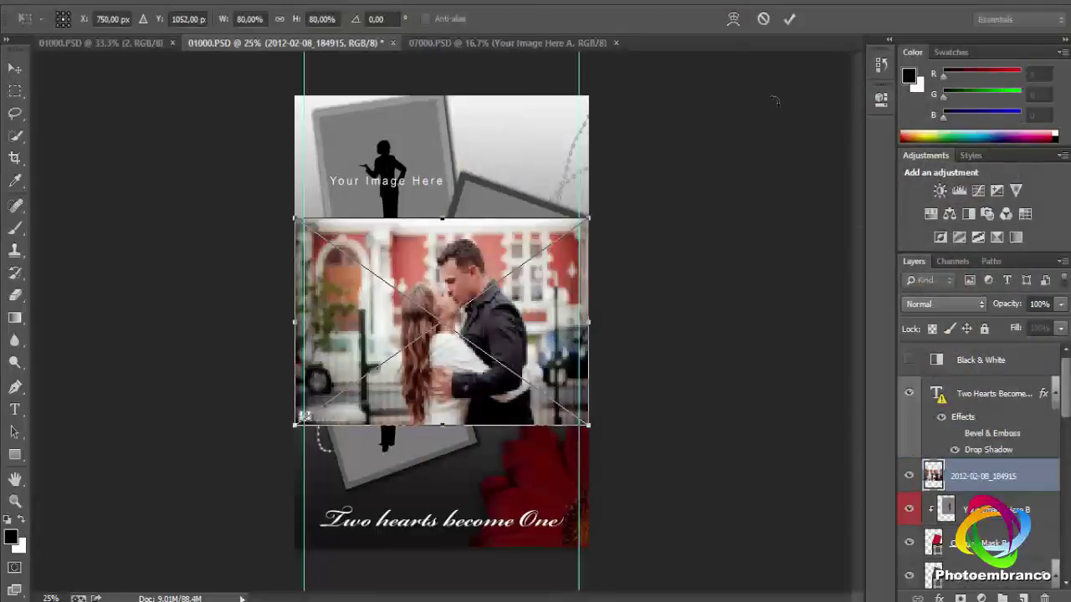
{"action": "left_click", "coordinate": [789, 19]}
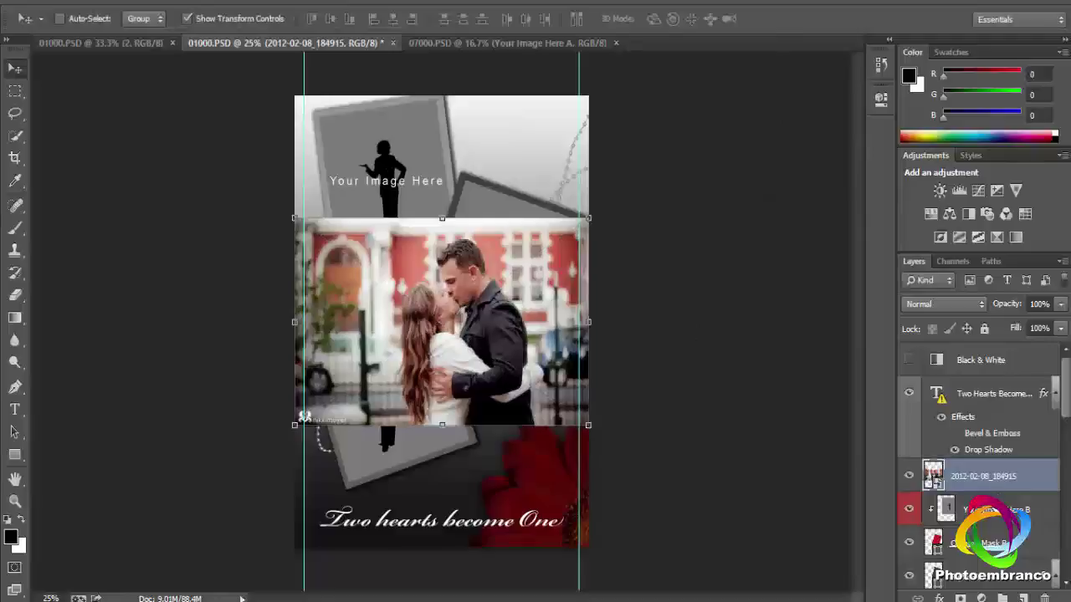
{"action": "right_click", "coordinate": [990, 487]}
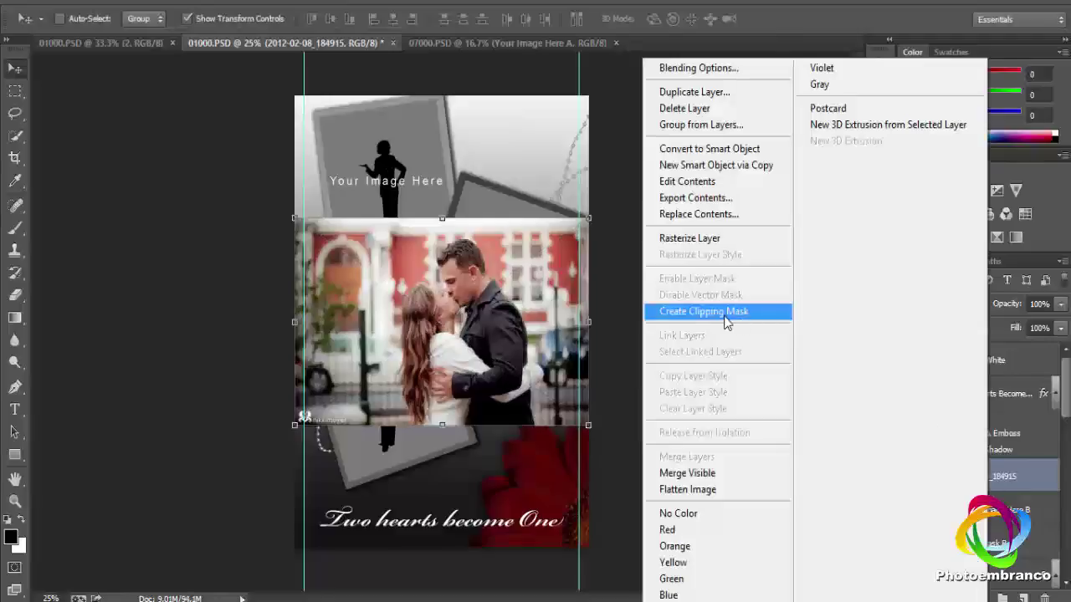
{"action": "left_click", "coordinate": [711, 314]}
Enlarge and rotate the kissing-couple photo so it fills the tilted right frame.
{"action": "left_click_drag", "start_coordinate": [522, 294], "coordinate": [535, 265]}
{"action": "key", "text": "ctrl+t"}
{"action": "mouse_move", "coordinate": [610, 205]}
{"action": "left_mouse_down"}
{"action": "mouse_move", "coordinate": [617, 172]}
{"action": "mouse_move", "coordinate": [593, 191]}
{"action": "mouse_move", "coordinate": [649, 239]}
{"action": "left_mouse_up"}
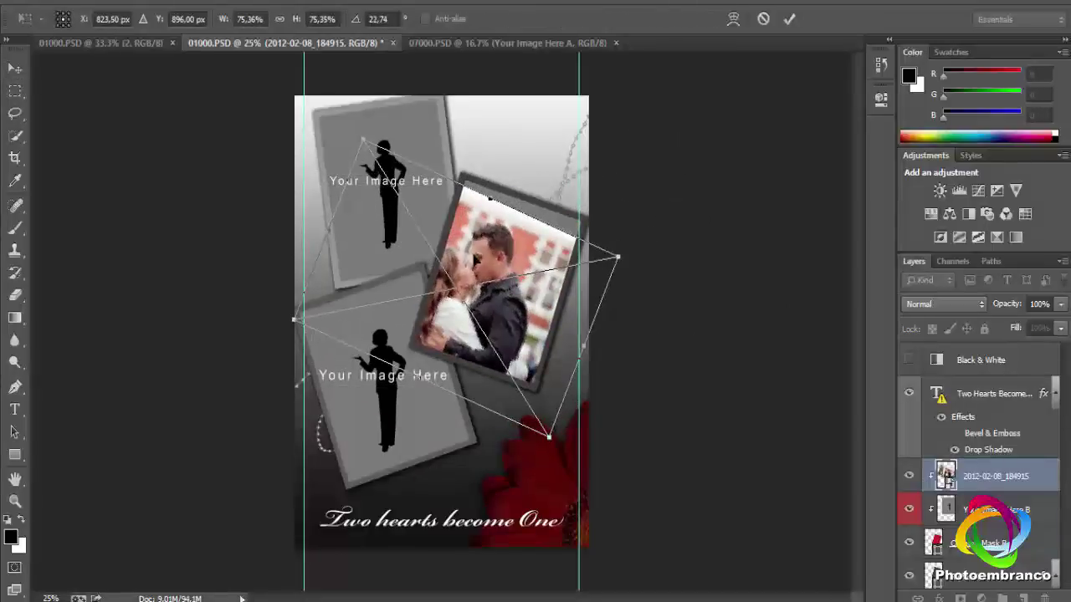
{"action": "left_click_drag", "start_coordinate": [484, 262], "coordinate": [507, 251]}
{"action": "left_click_drag", "start_coordinate": [642, 228], "coordinate": [649, 221]}
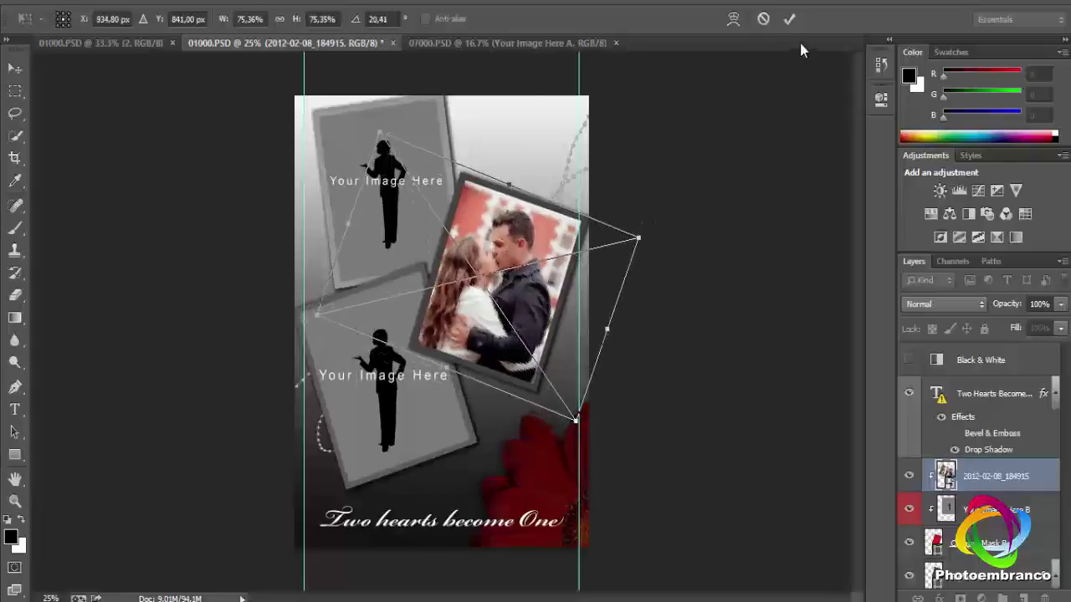
{"action": "left_click", "coordinate": [790, 19]}
{"action": "scroll", "coordinate": [1003, 525], "scroll_direction": "down", "scroll_amount": 1}
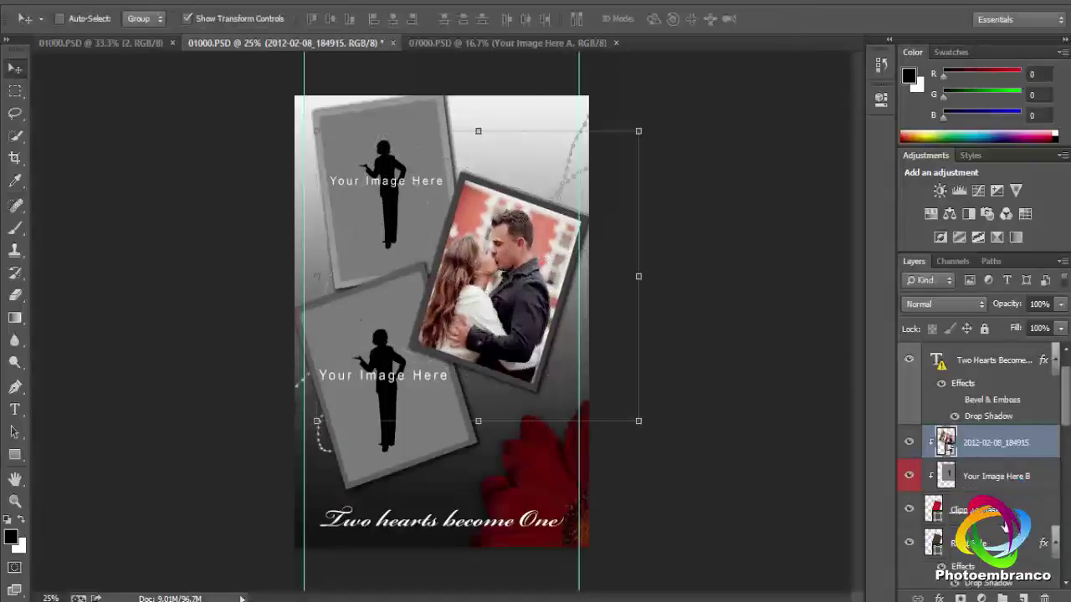
{"action": "scroll", "coordinate": [995, 524], "scroll_direction": "down", "scroll_amount": 1}
{"action": "scroll", "coordinate": [987, 523], "scroll_direction": "down", "scroll_amount": 2}
Place the 88 (2) wedding photo over the lower-left Your Image Here C frame.
{"action": "left_click", "coordinate": [987, 520]}
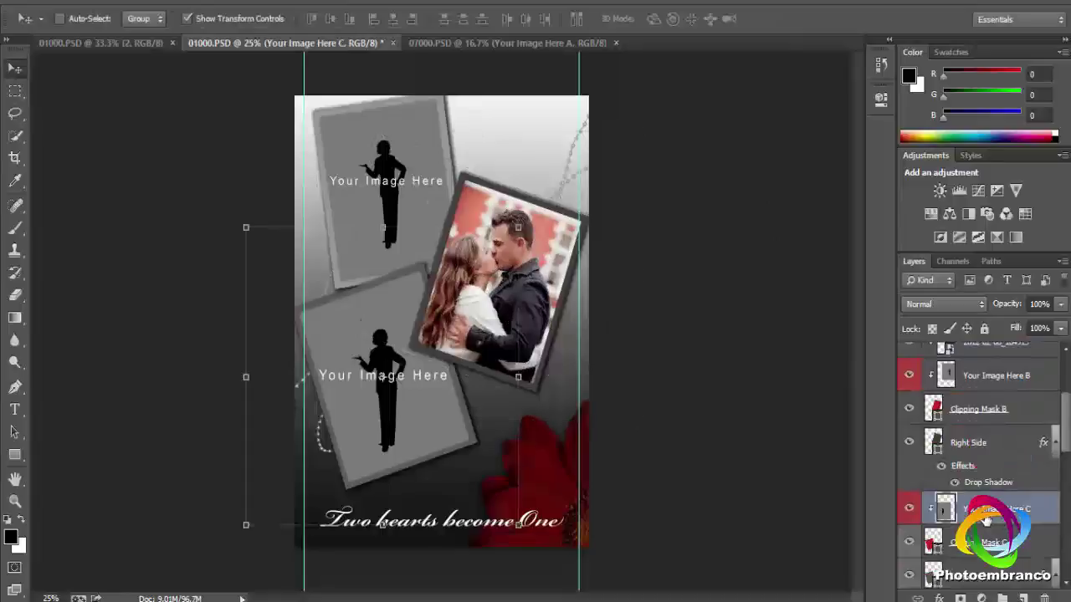
{"action": "left_click", "coordinate": [41, 4]}
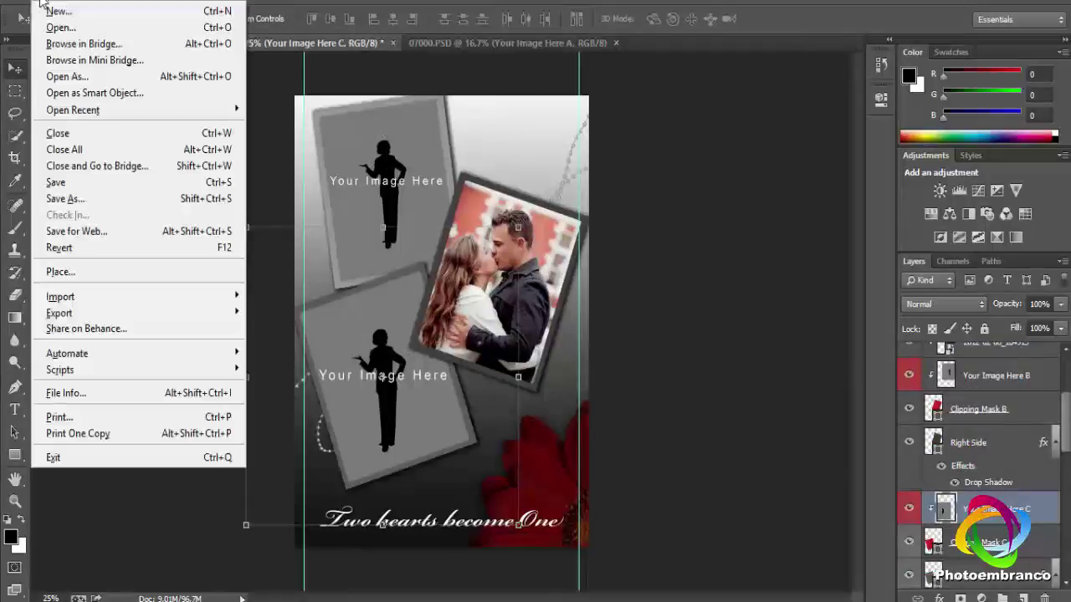
{"action": "left_click", "coordinate": [69, 270]}
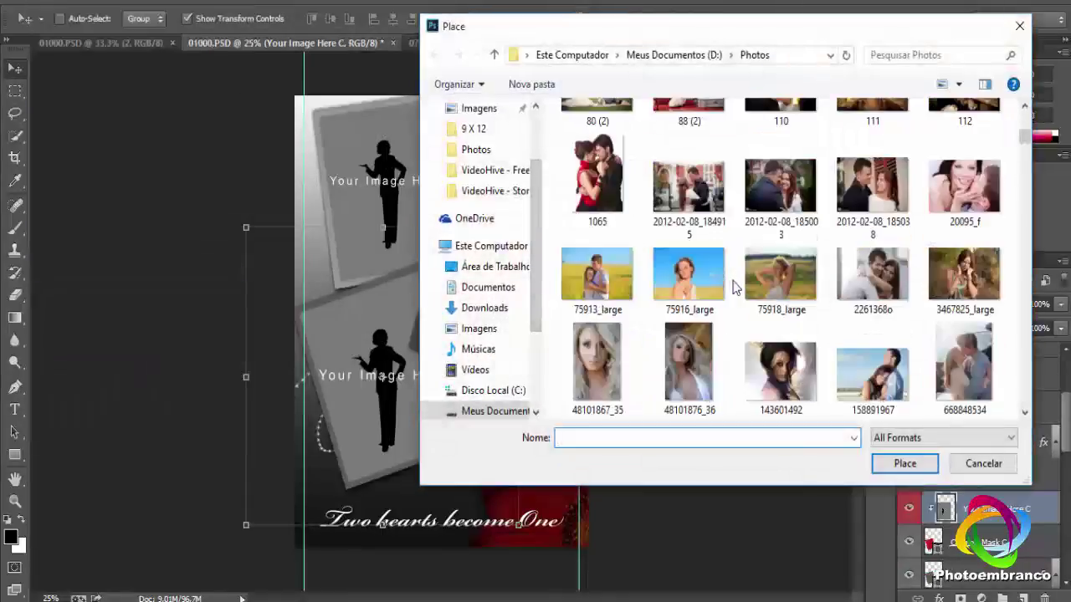
{"action": "scroll", "coordinate": [729, 285], "scroll_direction": "up", "scroll_amount": 3}
{"action": "left_click", "coordinate": [708, 251]}
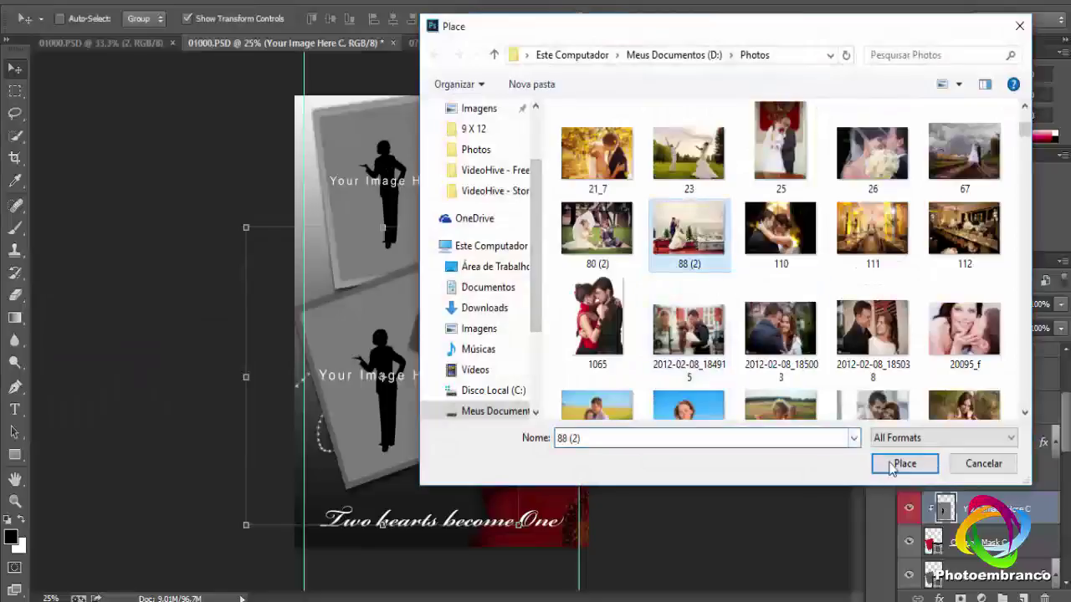
{"action": "left_click", "coordinate": [904, 463]}
{"action": "left_click_drag", "start_coordinate": [407, 290], "coordinate": [408, 339]}
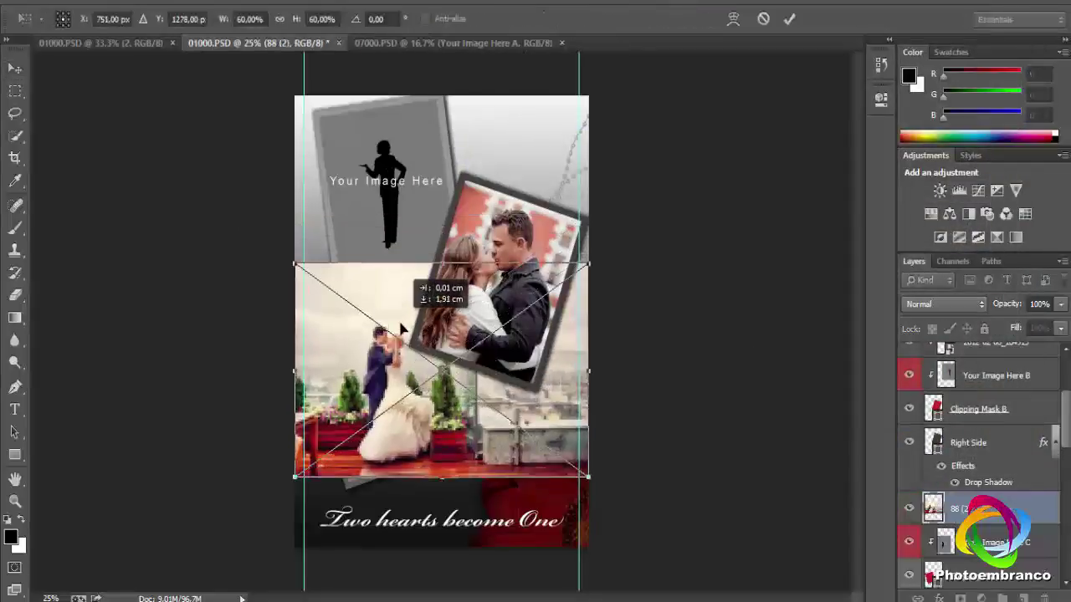
{"action": "left_click", "coordinate": [788, 18]}
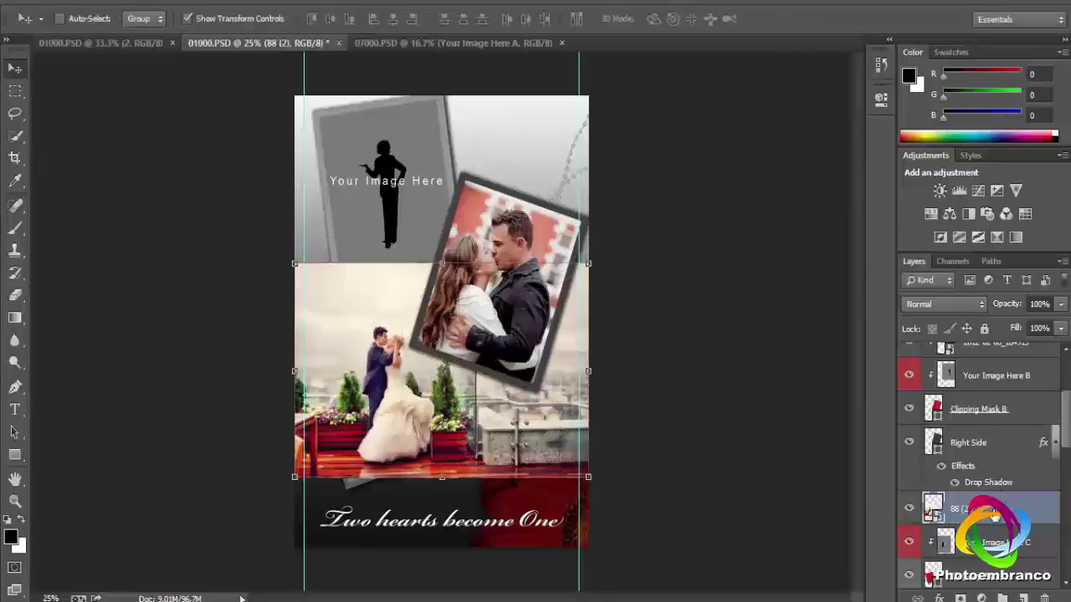
Clip the 88 (2) photo into the lower-left frame and rotate it to match the tilt.
{"action": "right_click", "coordinate": [994, 516]}
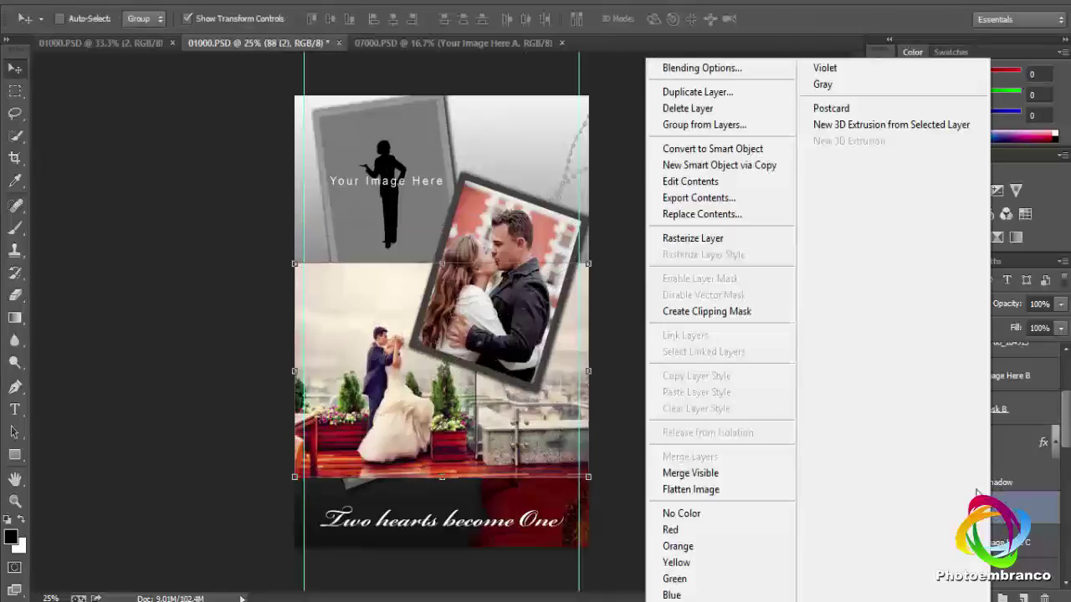
{"action": "left_click", "coordinate": [712, 323]}
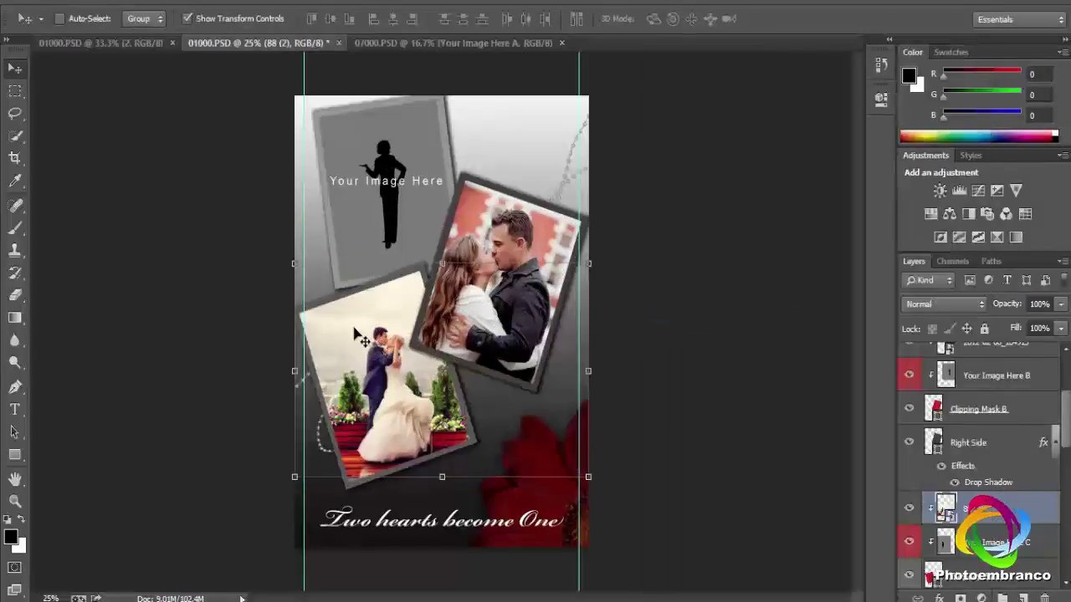
{"action": "left_click_drag", "start_coordinate": [283, 477], "coordinate": [351, 386]}
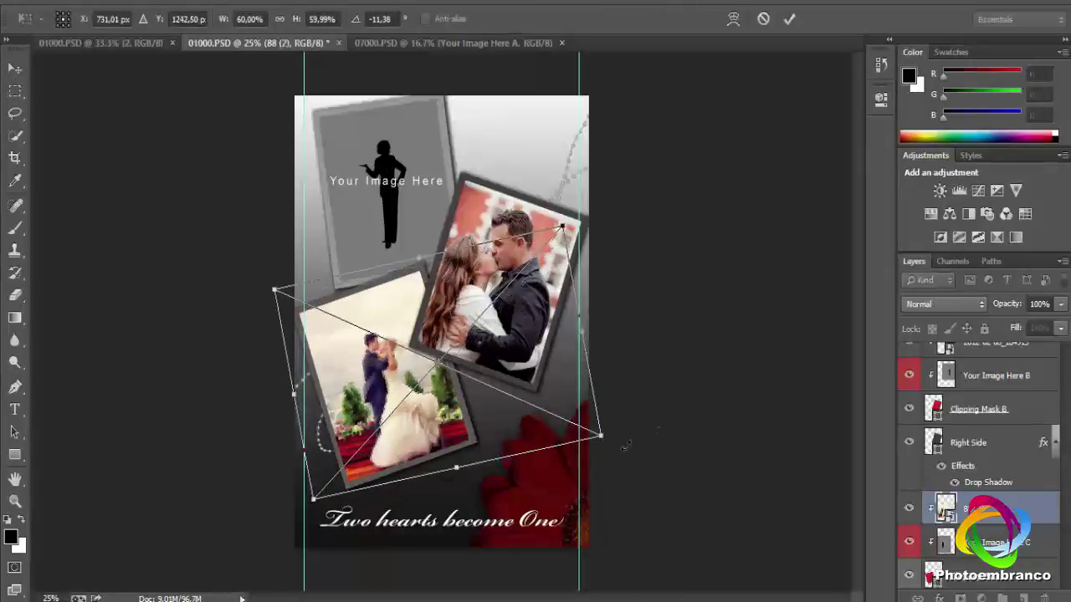
{"action": "left_click_drag", "start_coordinate": [628, 444], "coordinate": [634, 422]}
{"action": "left_click_drag", "start_coordinate": [518, 416], "coordinate": [507, 410]}
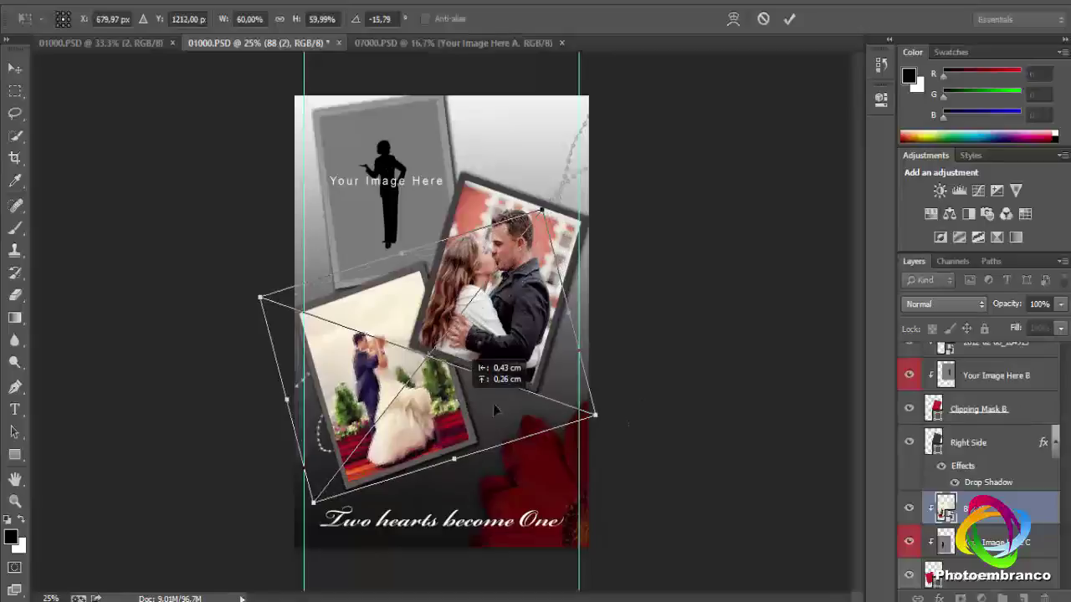
{"action": "left_click_drag", "start_coordinate": [614, 411], "coordinate": [612, 405]}
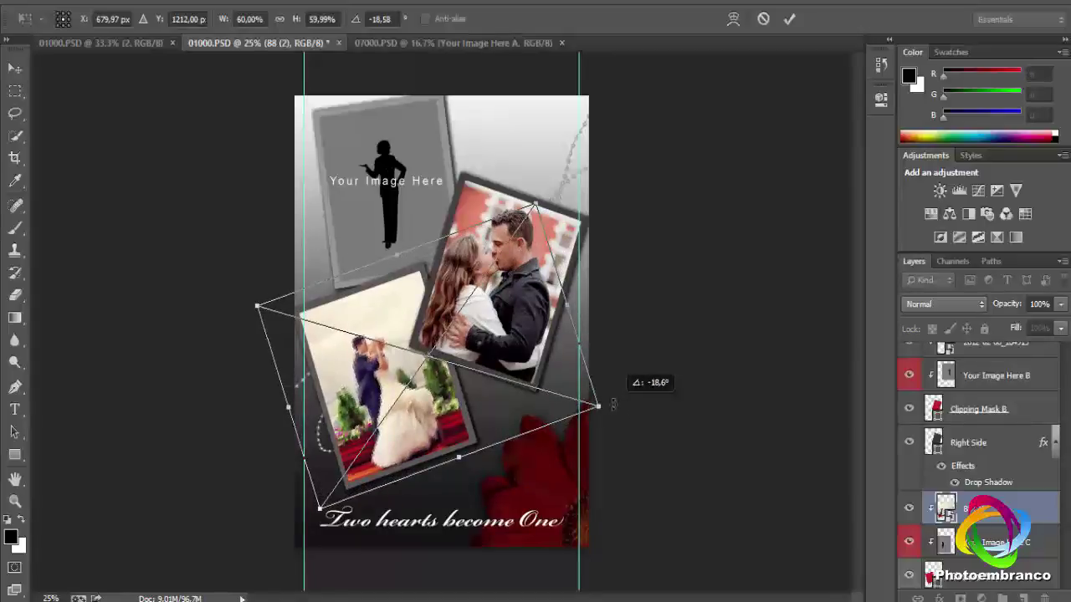
{"action": "left_click", "coordinate": [789, 19]}
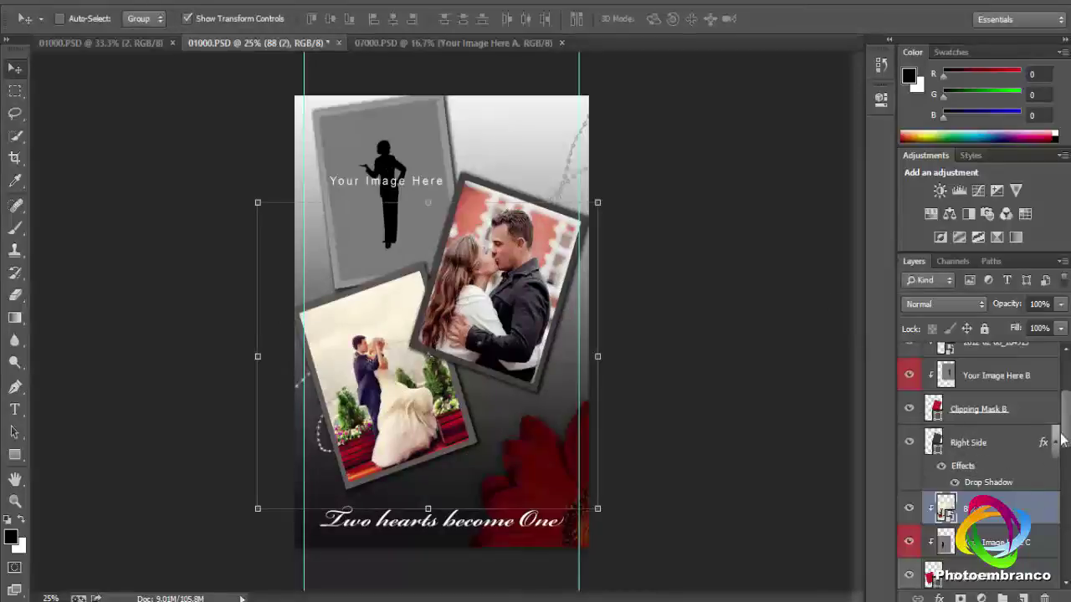
{"action": "scroll", "coordinate": [1061, 441], "scroll_direction": "up", "scroll_amount": 1}
{"action": "left_click_drag", "start_coordinate": [1068, 430], "coordinate": [1068, 487]}
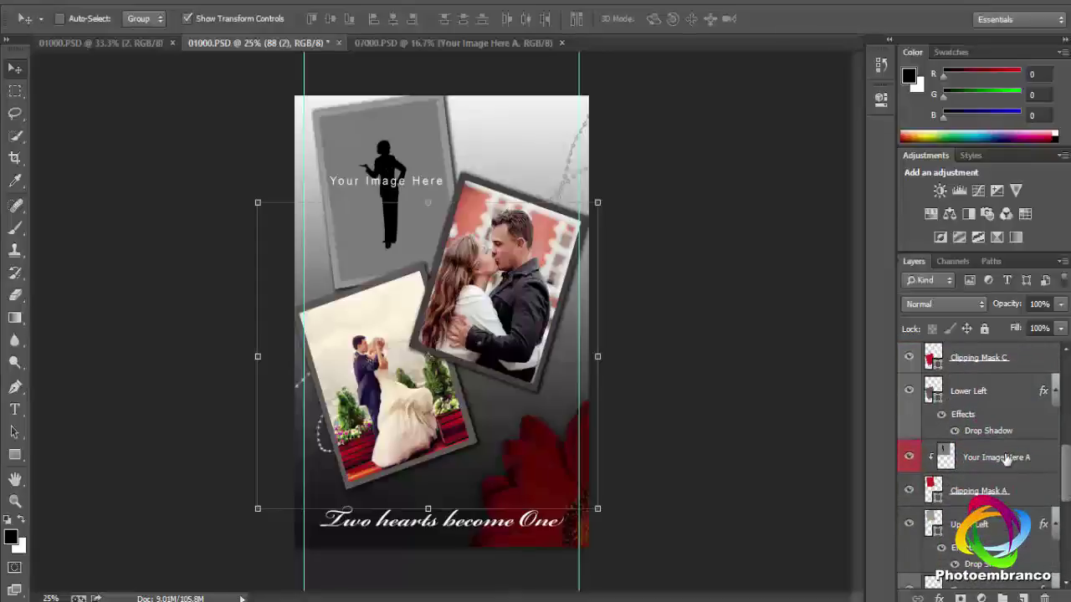
Place photo 4 over the Your Image Here A frame, tilted to roughly match it.
{"action": "left_click", "coordinate": [1006, 459]}
{"action": "left_click", "coordinate": [50, 3]}
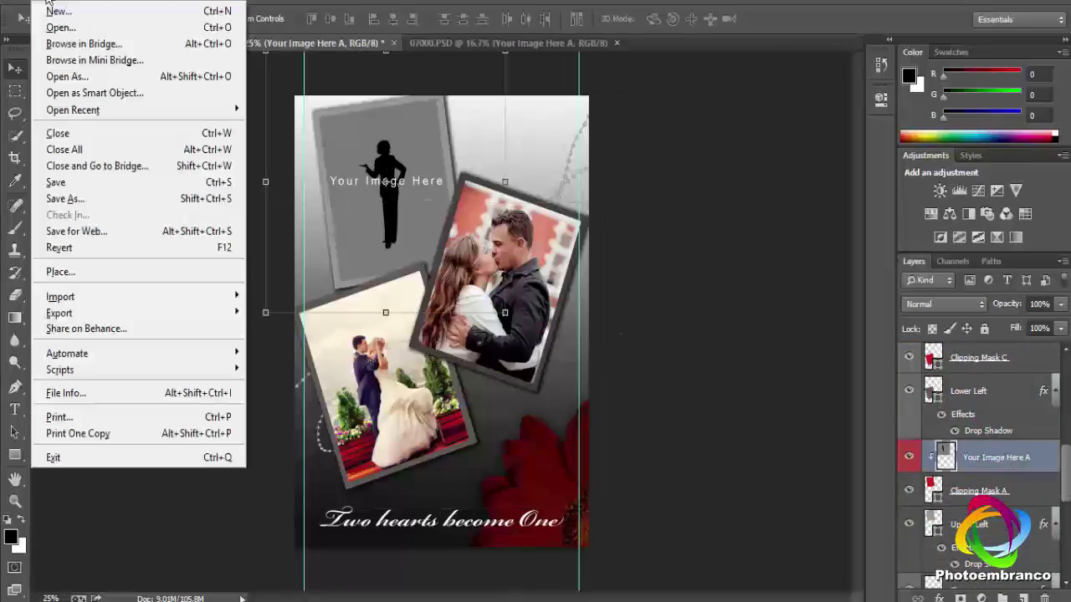
{"action": "left_click", "coordinate": [84, 273]}
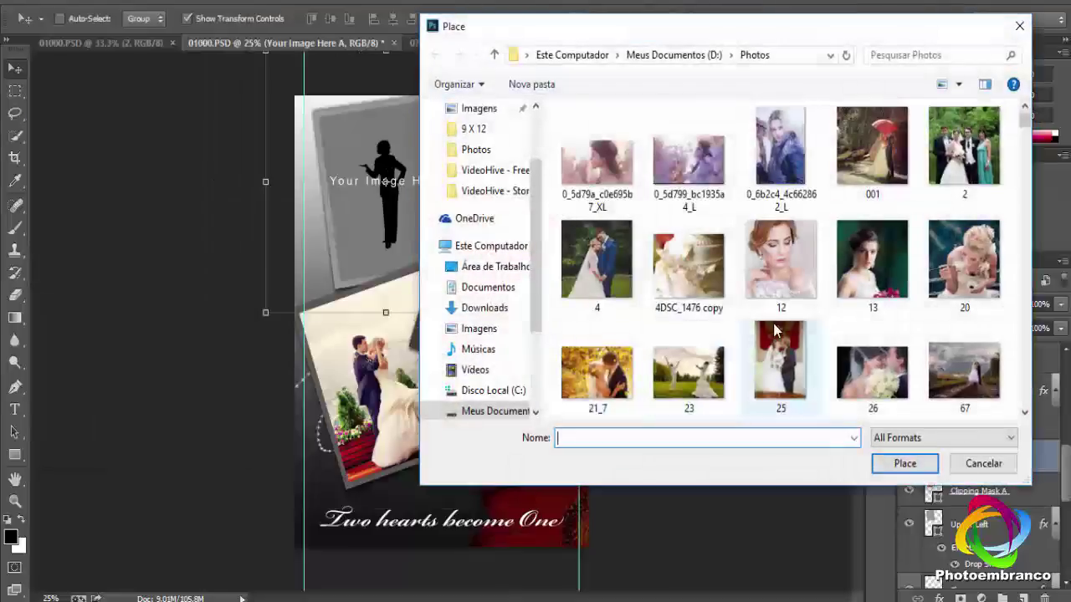
{"action": "left_click", "coordinate": [590, 264]}
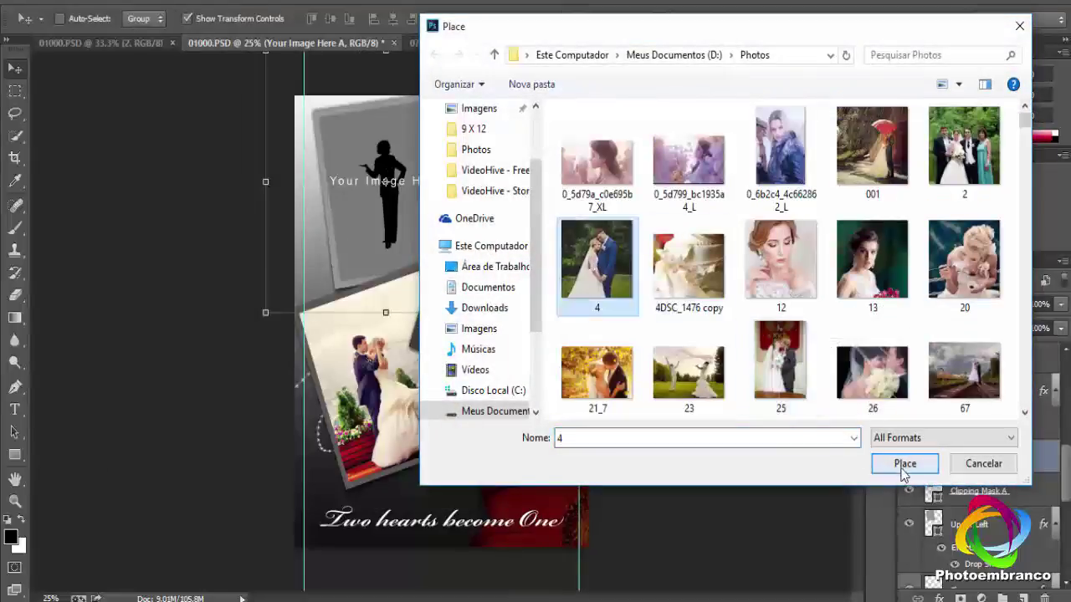
{"action": "left_click", "coordinate": [904, 465]}
{"action": "mouse_move", "coordinate": [463, 305]}
{"action": "left_mouse_down"}
{"action": "mouse_move", "coordinate": [400, 198]}
{"action": "mouse_move", "coordinate": [386, 146]}
{"action": "left_mouse_up"}
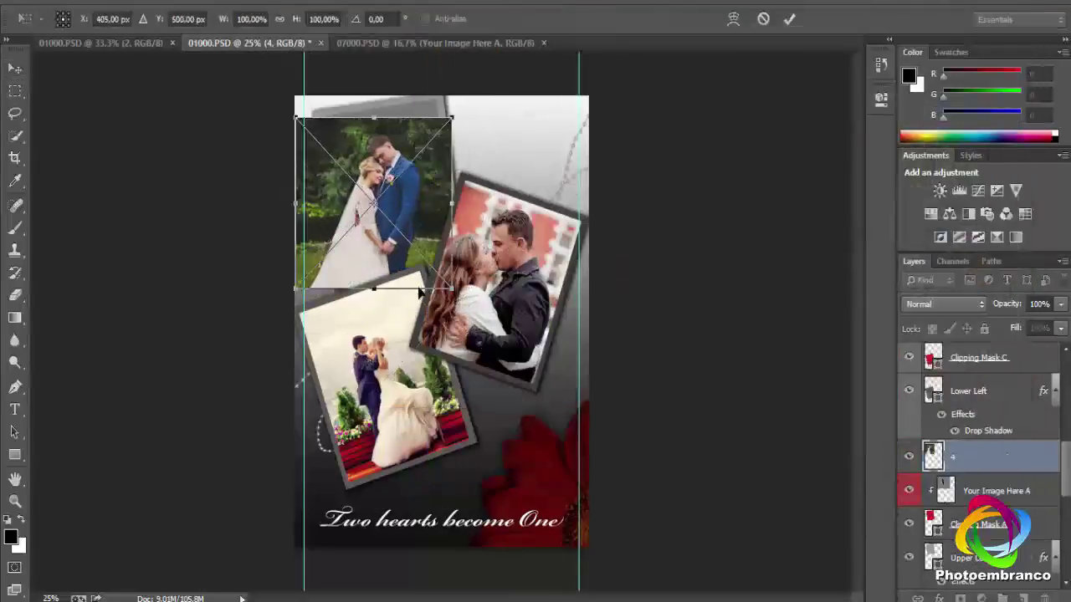
{"action": "left_click_drag", "start_coordinate": [461, 301], "coordinate": [467, 268]}
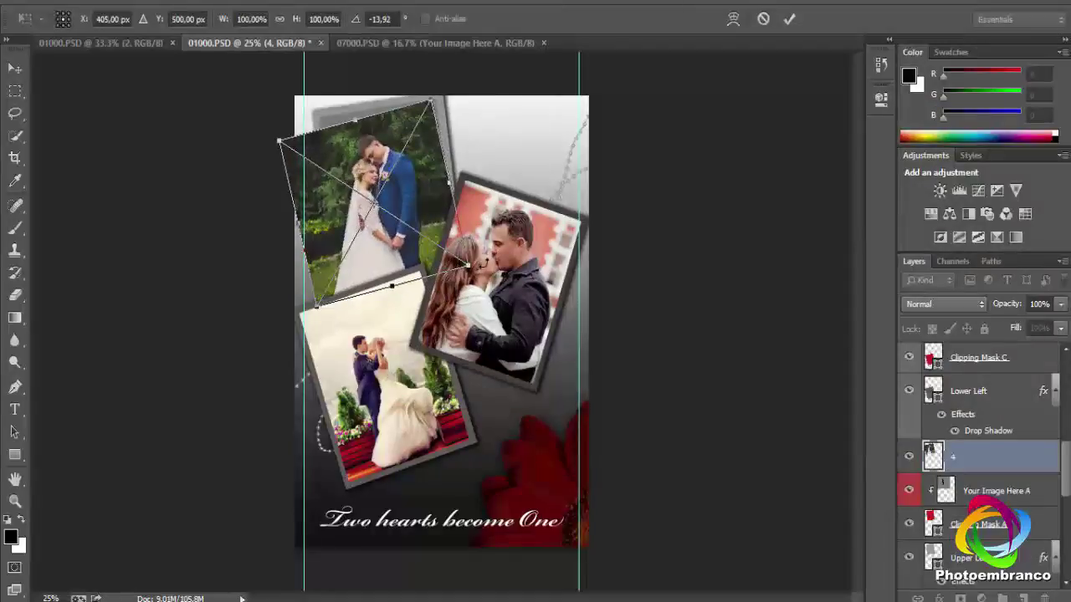
{"action": "mouse_move", "coordinate": [502, 268]}
{"action": "left_mouse_down"}
{"action": "mouse_move", "coordinate": [432, 173]}
{"action": "mouse_move", "coordinate": [436, 154]}
{"action": "left_mouse_up"}
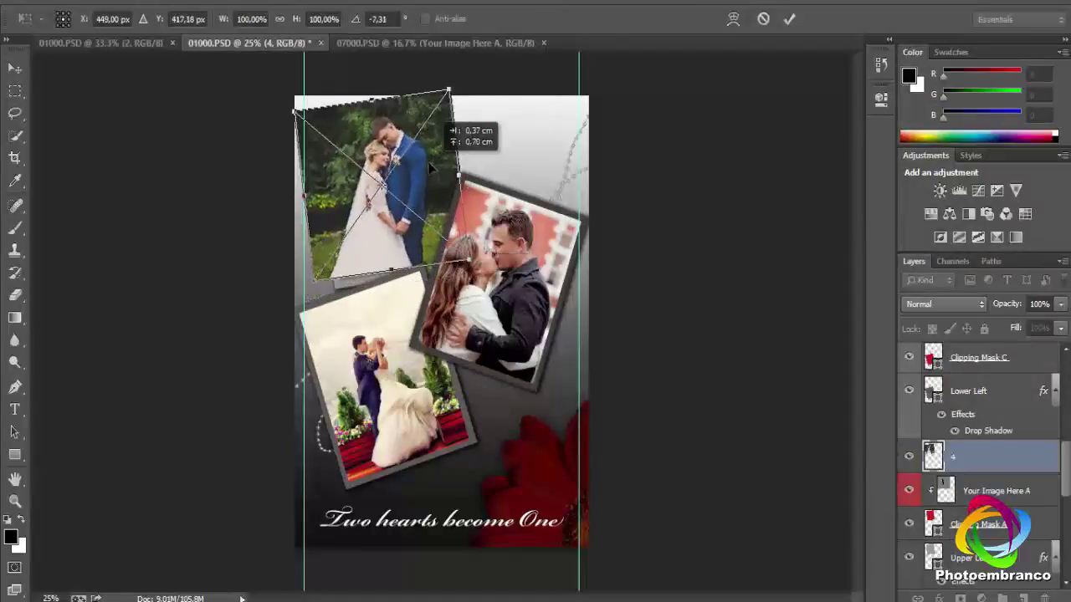
{"action": "left_click", "coordinate": [792, 19]}
Clip photo 4 into the top-left frame and fine-tune its rotation.
{"action": "right_click", "coordinate": [1016, 464]}
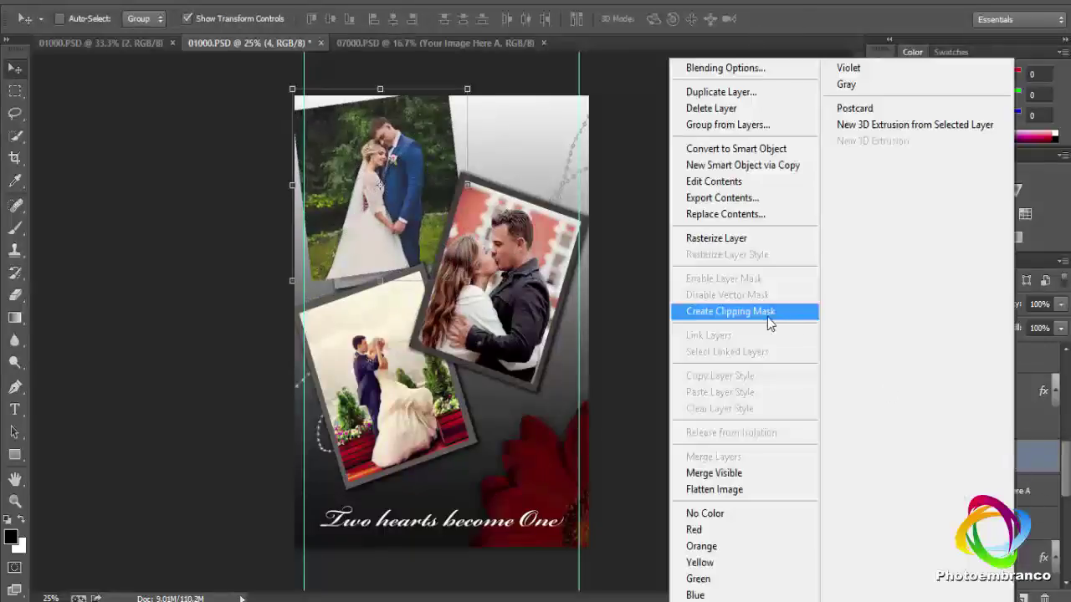
{"action": "left_click", "coordinate": [770, 317]}
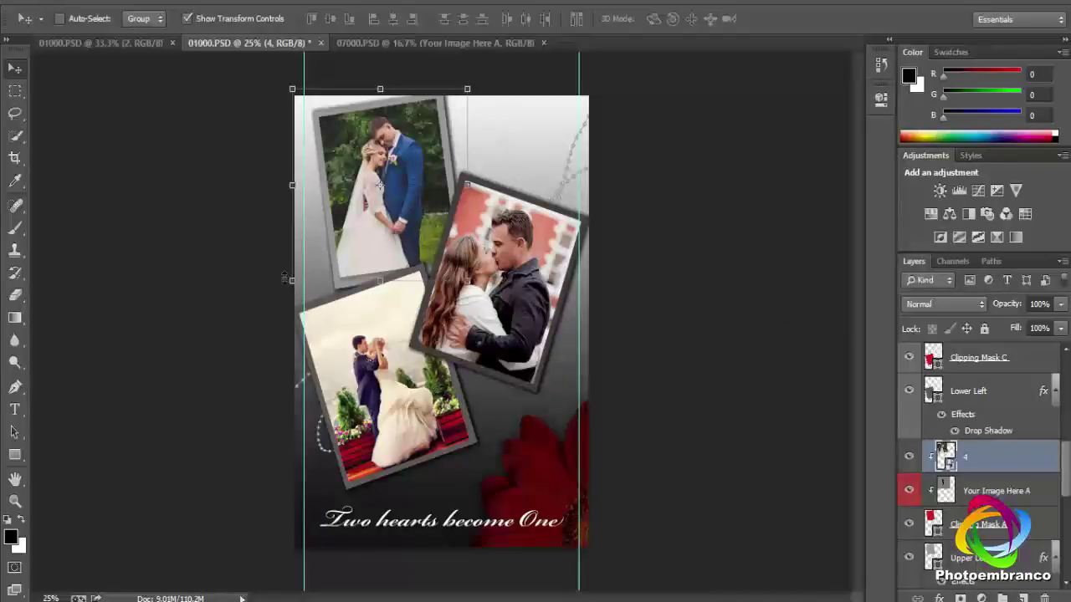
{"action": "left_click_drag", "start_coordinate": [279, 282], "coordinate": [305, 288]}
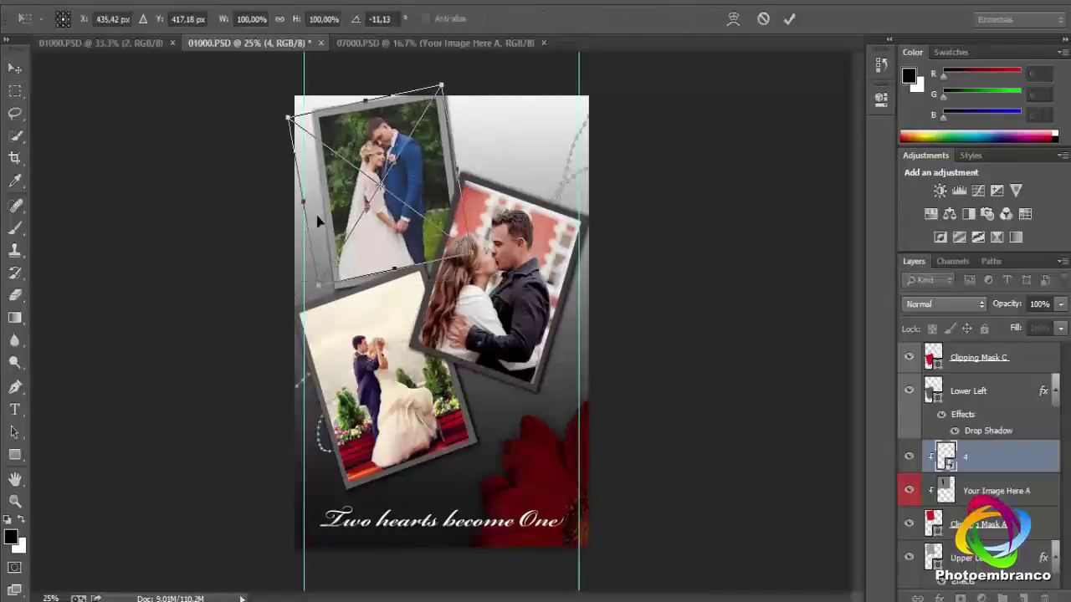
{"action": "left_click", "coordinate": [790, 22]}
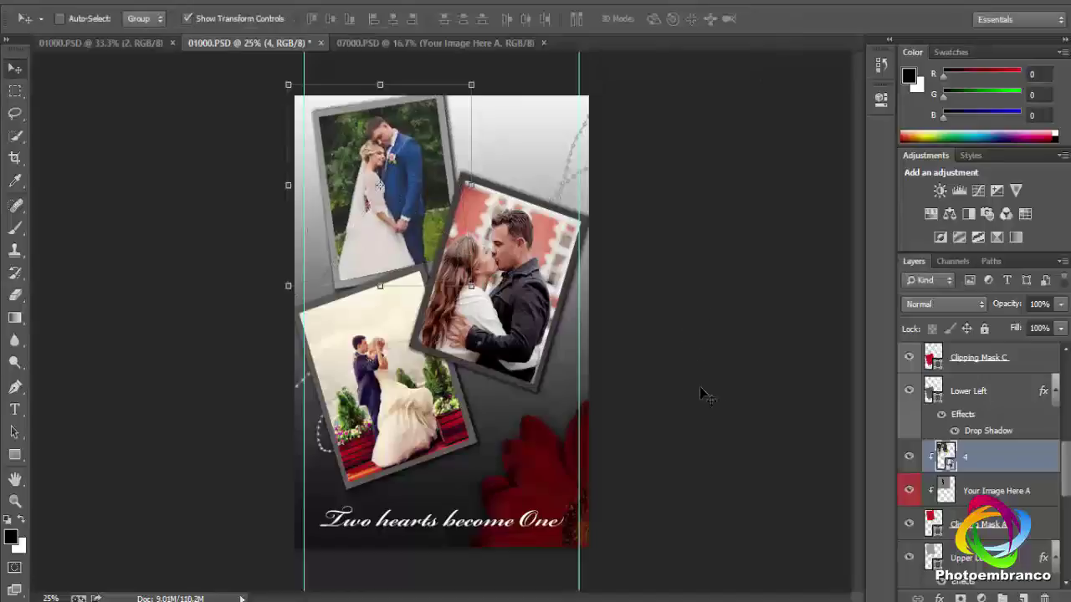
{"action": "scroll", "coordinate": [996, 534], "scroll_direction": "up", "scroll_amount": 1}
{"action": "scroll", "coordinate": [994, 527], "scroll_direction": "up", "scroll_amount": 2}
Select the 'Two Hearts Become One' text layer, starting and then cancelling a rename.
{"action": "scroll", "coordinate": [983, 502], "scroll_direction": "up", "scroll_amount": 1}
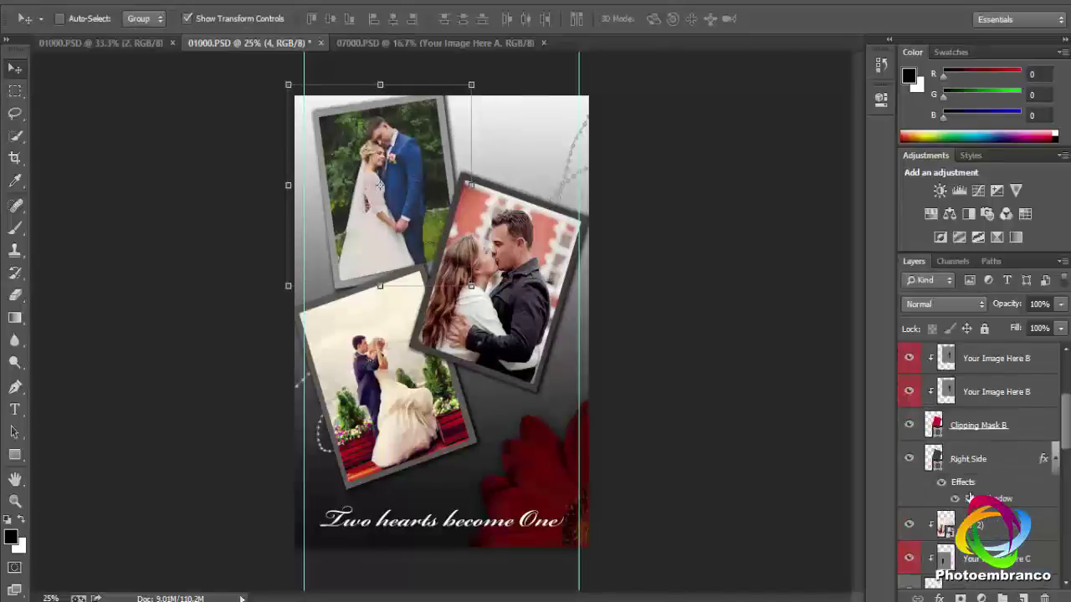
{"action": "scroll", "coordinate": [975, 485], "scroll_direction": "up", "scroll_amount": 2}
{"action": "left_click", "coordinate": [960, 378]}
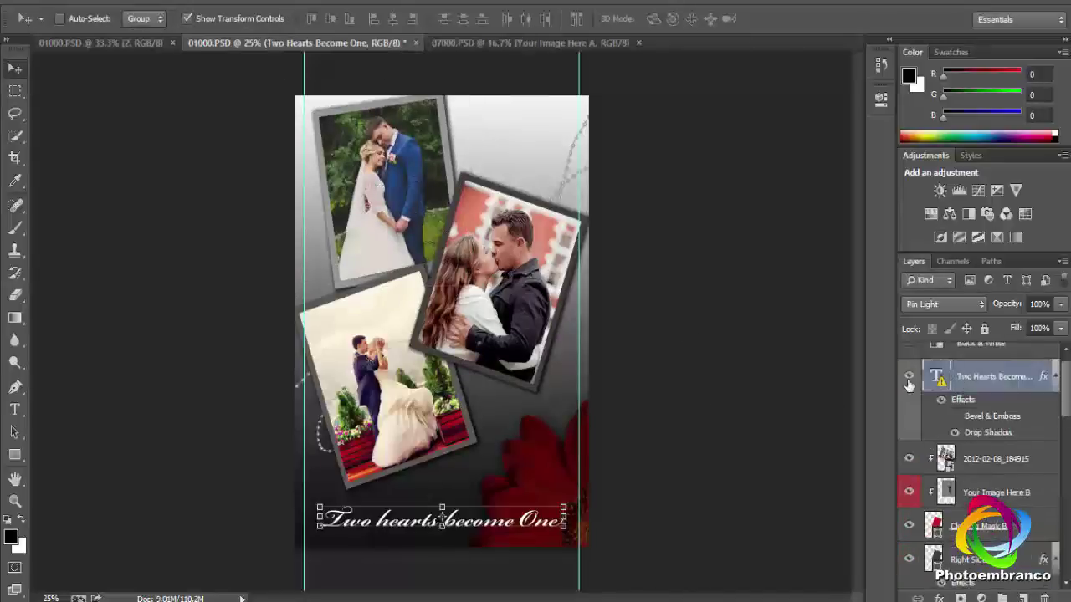
{"action": "double_click", "coordinate": [993, 382]}
{"action": "right_click", "coordinate": [994, 376]}
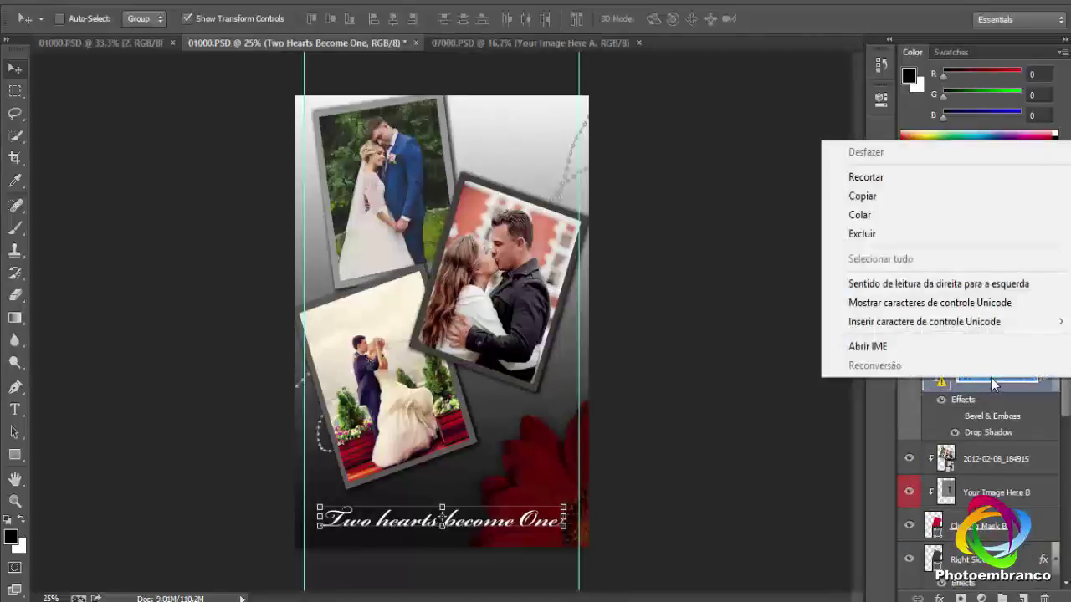
{"action": "left_click", "coordinate": [998, 418]}
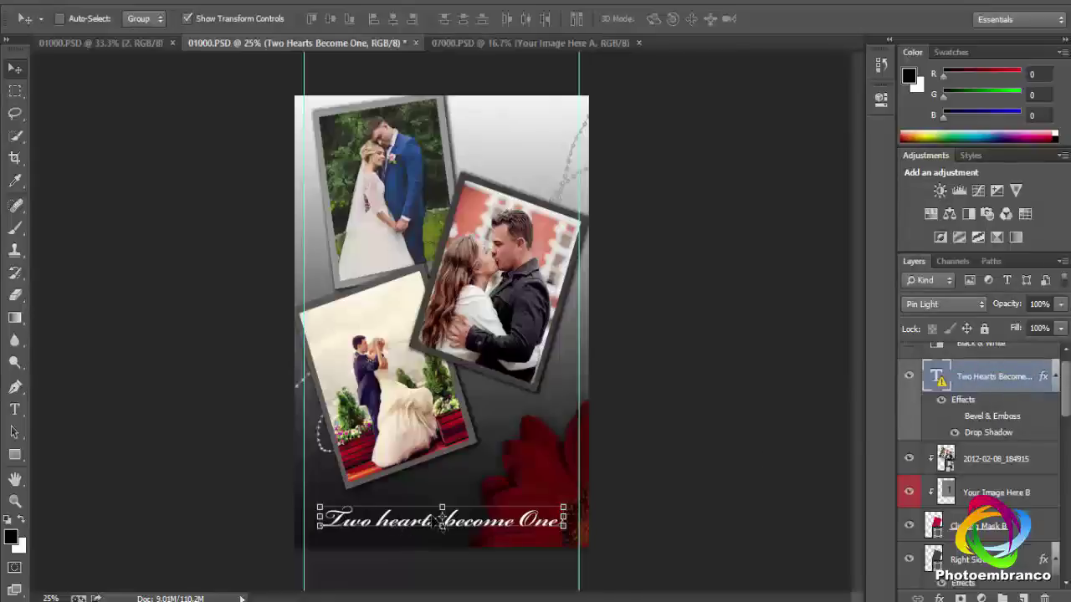
Glance at the other 01000 and 07000 templates, then return to the collage and choose Save As.
{"action": "left_click", "coordinate": [132, 45]}
{"action": "left_click", "coordinate": [280, 43]}
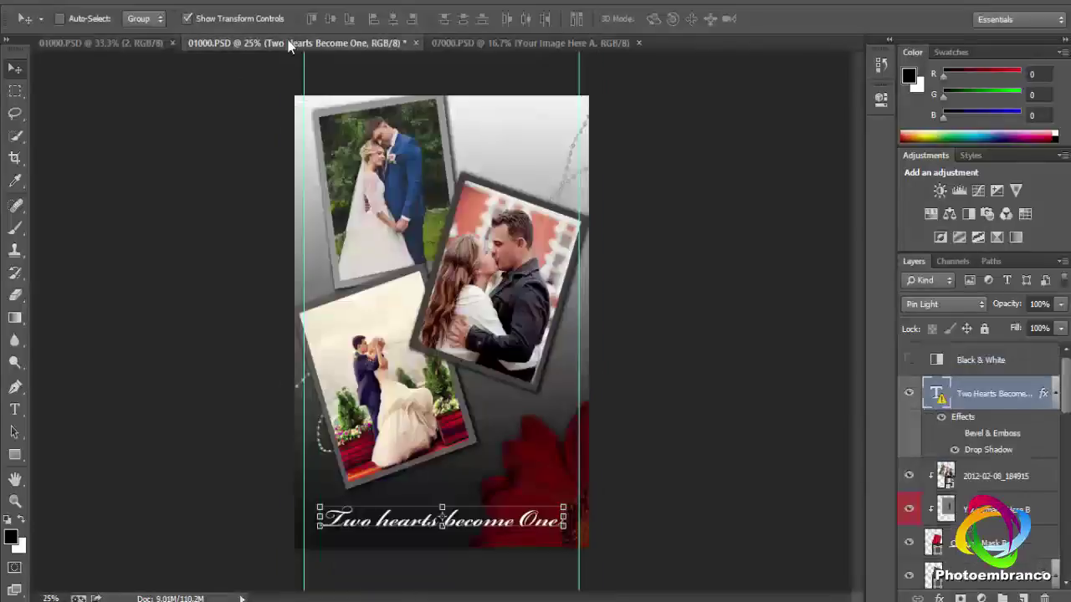
{"action": "left_click", "coordinate": [507, 43]}
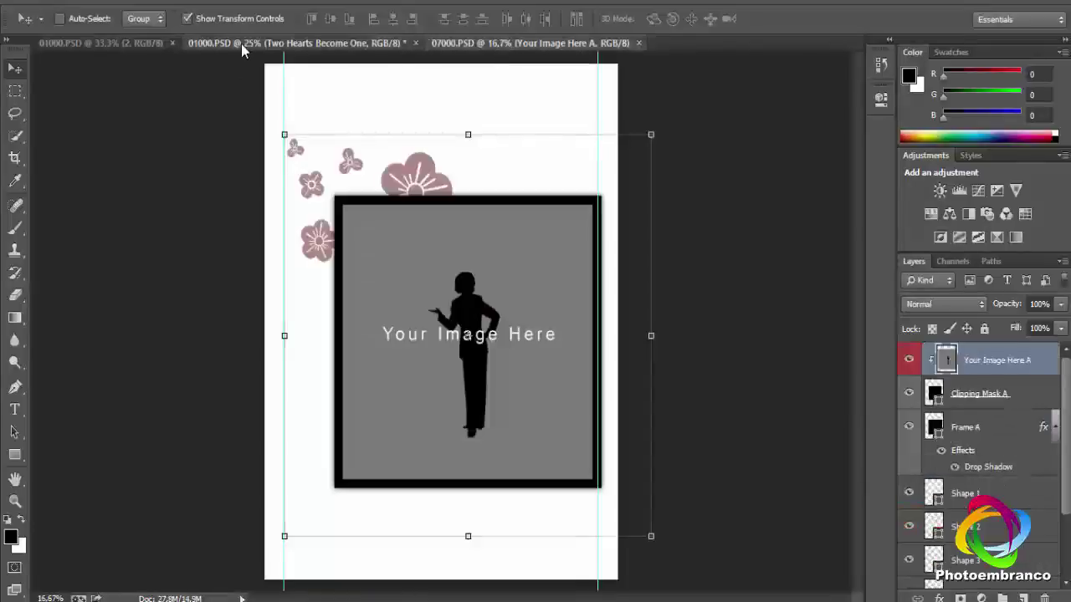
{"action": "left_click", "coordinate": [236, 43]}
{"action": "left_click", "coordinate": [100, 47]}
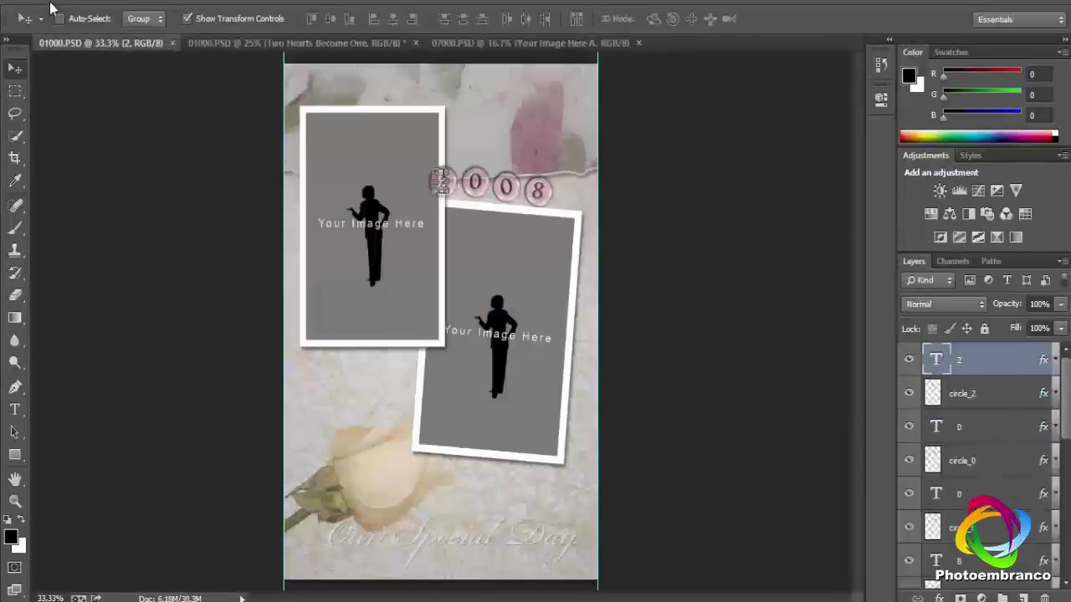
{"action": "left_click", "coordinate": [319, 39]}
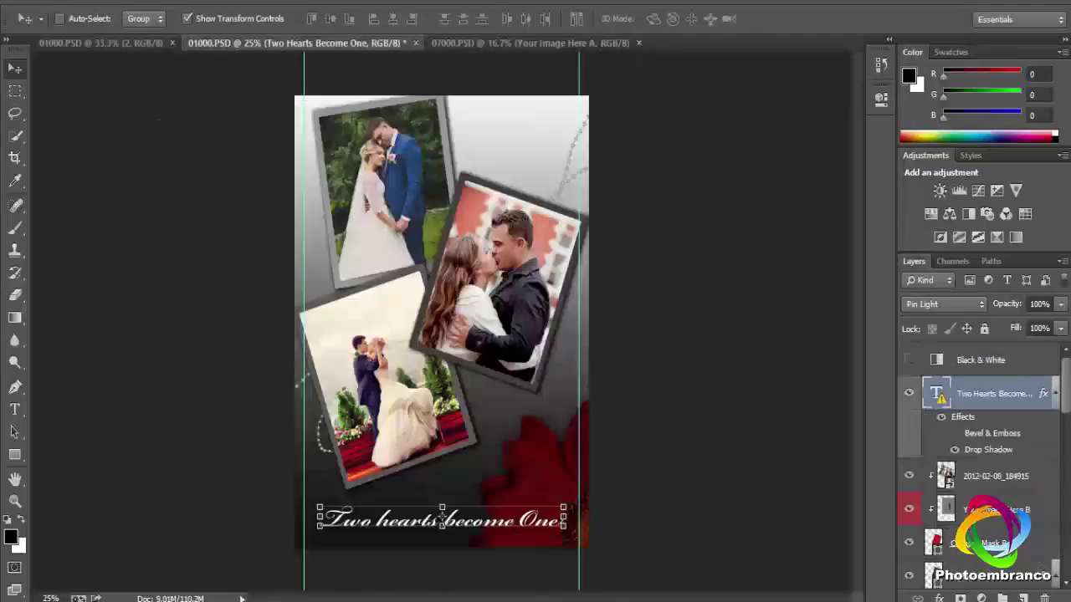
{"action": "key", "text": "alt+f"}
{"action": "left_click", "coordinate": [96, 198]}
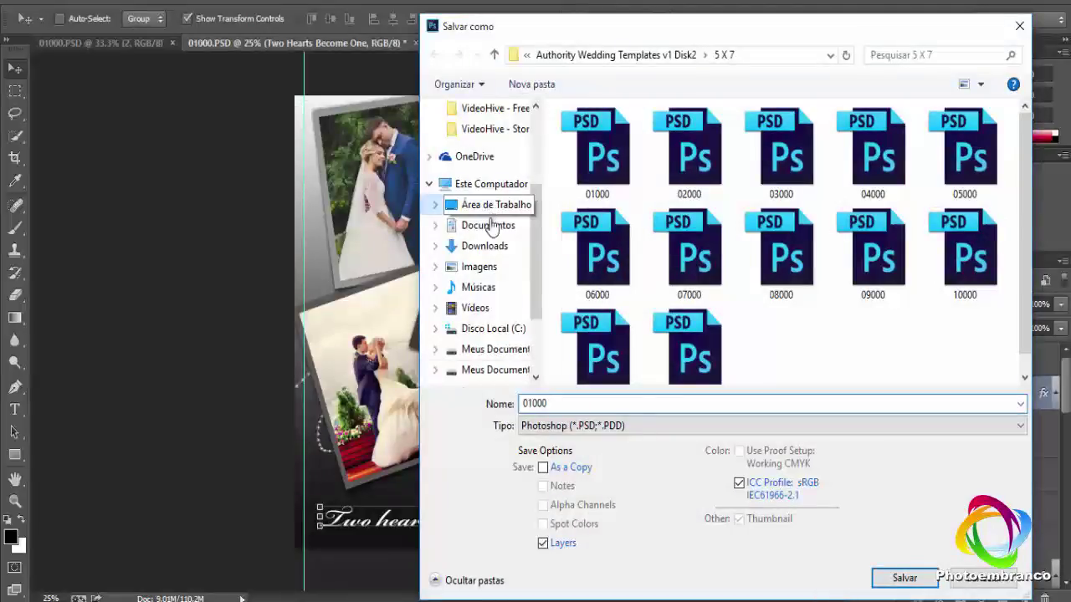
Save the collage to the desktop as JPEG 01000 at maximum quality 12.
{"action": "left_click", "coordinate": [629, 425]}
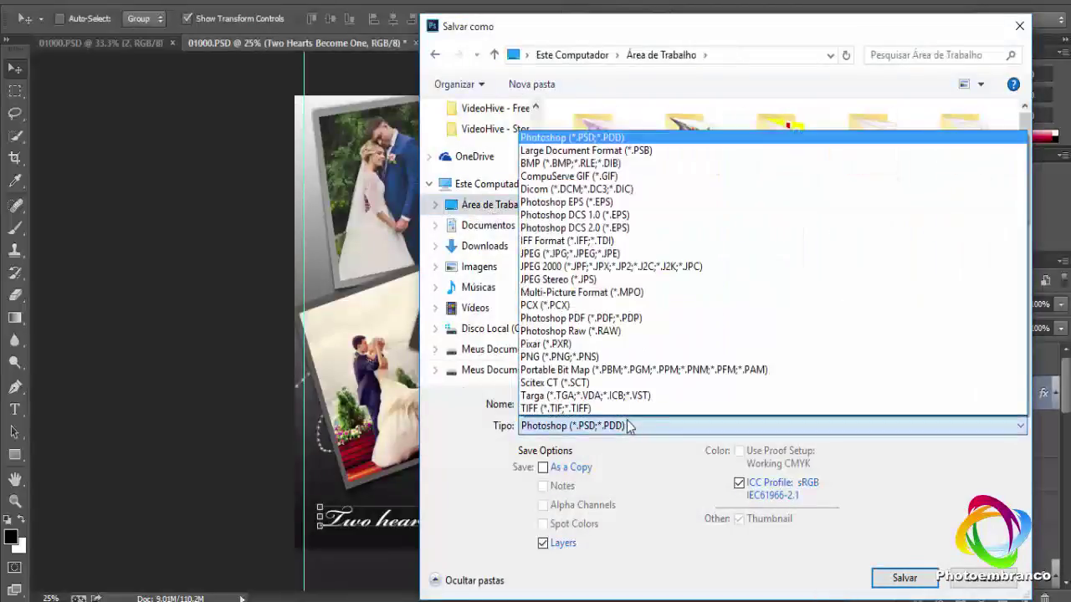
{"action": "left_click", "coordinate": [595, 253]}
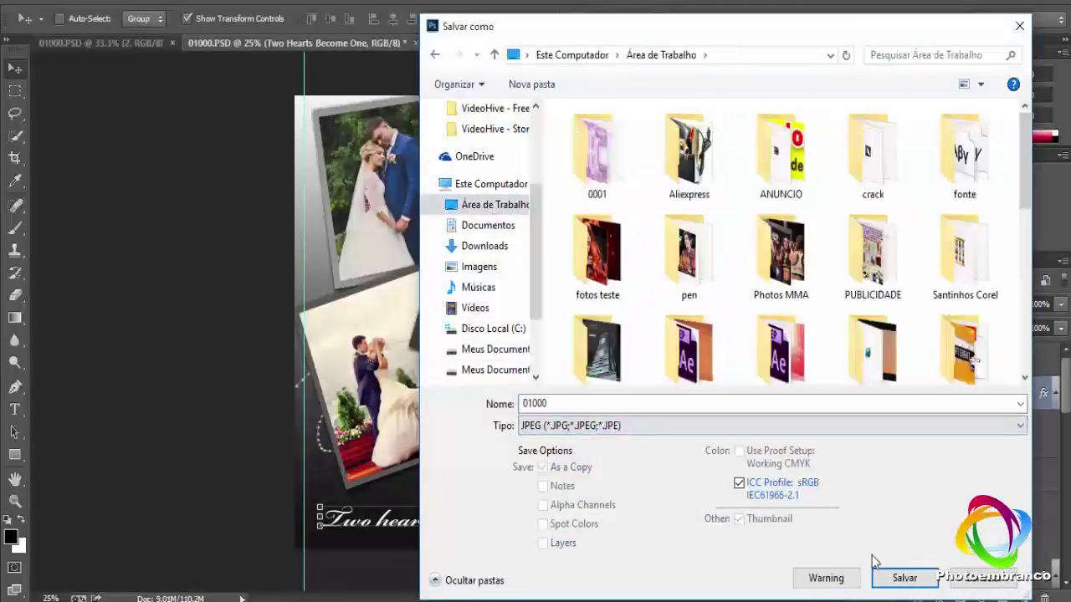
{"action": "left_click", "coordinate": [897, 578]}
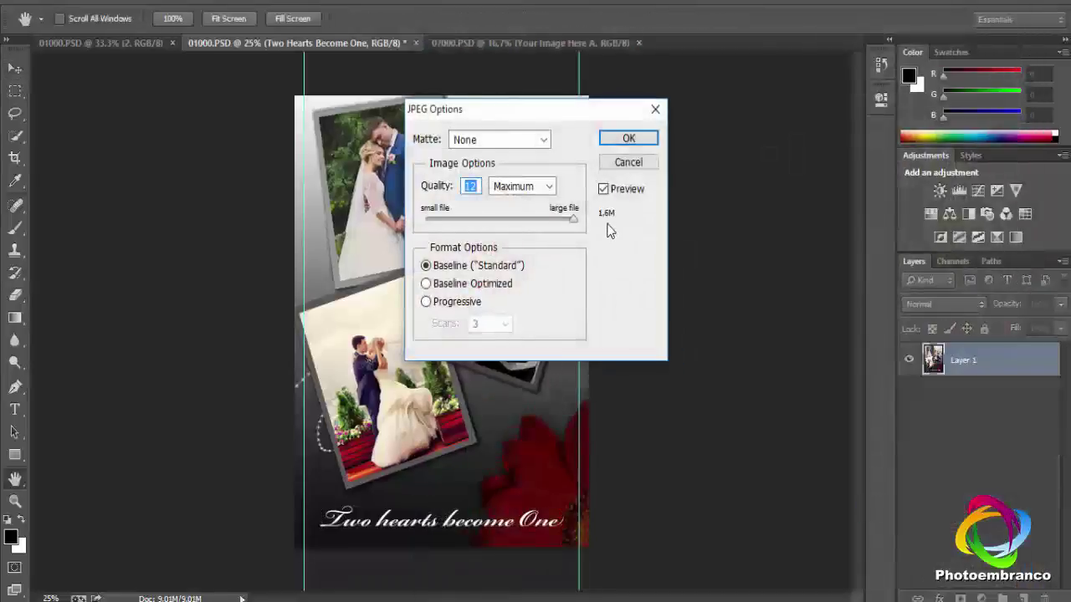
{"action": "left_click", "coordinate": [629, 163]}
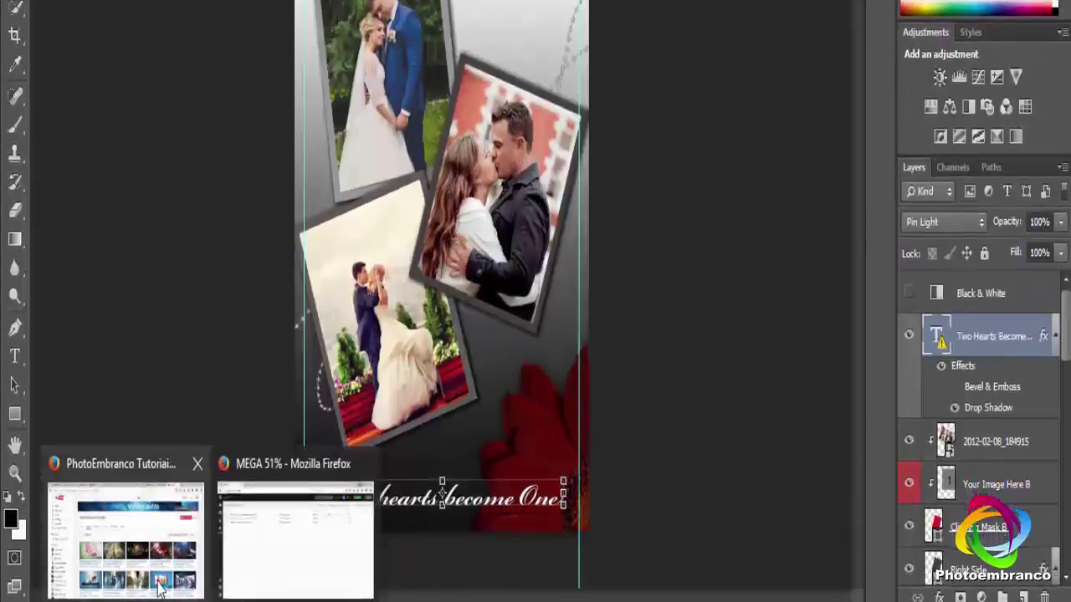
Switch to Firefox and scroll through the wedding frame-template listing page.
{"action": "left_click", "coordinate": [125, 544]}
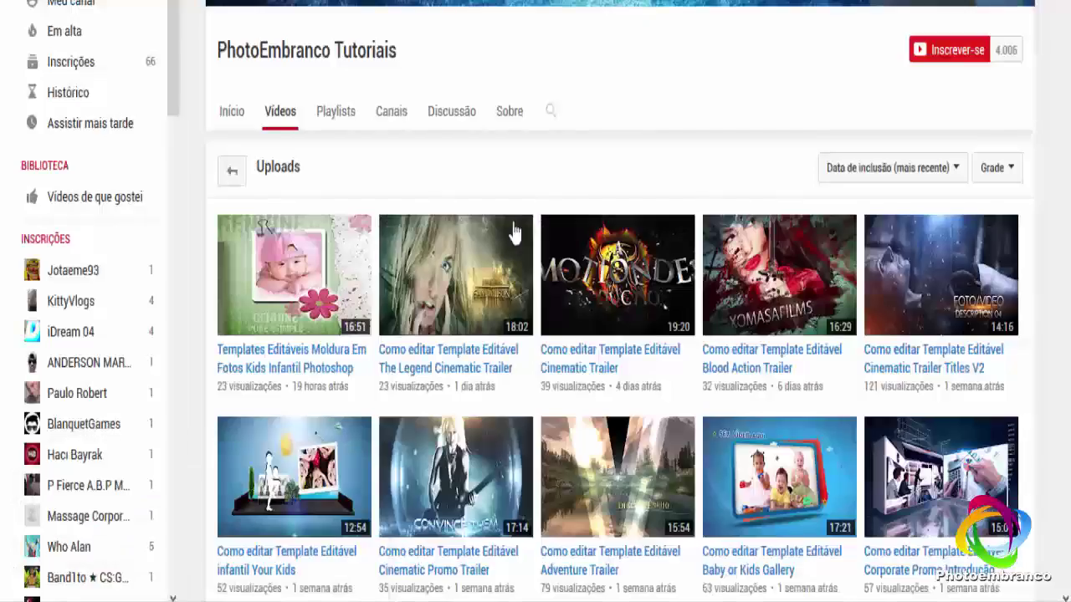
{"action": "scroll", "coordinate": [545, 206], "scroll_direction": "up", "scroll_amount": 3}
{"action": "scroll", "coordinate": [544, 214], "scroll_direction": "down", "scroll_amount": 5}
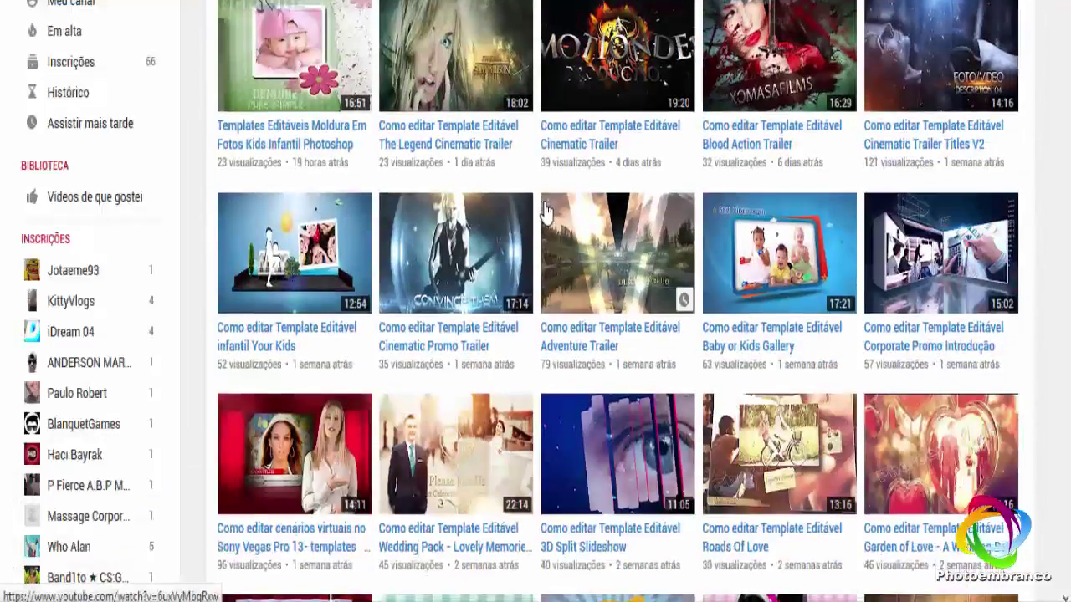
{"action": "scroll", "coordinate": [544, 212], "scroll_direction": "down", "scroll_amount": 3}
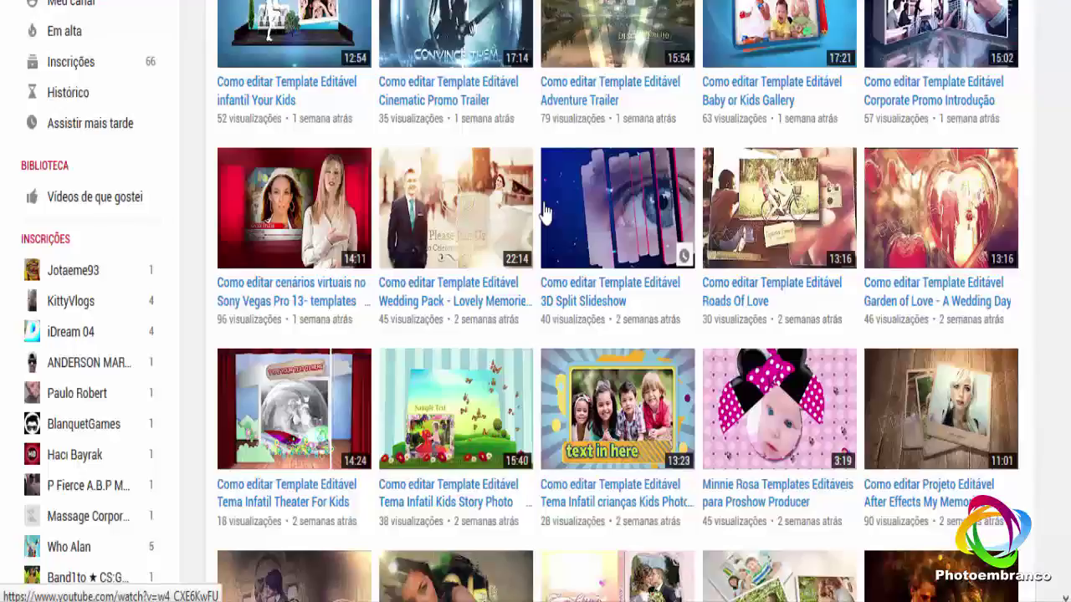
{"action": "scroll", "coordinate": [544, 212], "scroll_direction": "up", "scroll_amount": 5}
{"action": "scroll", "coordinate": [545, 204], "scroll_direction": "up", "scroll_amount": 2}
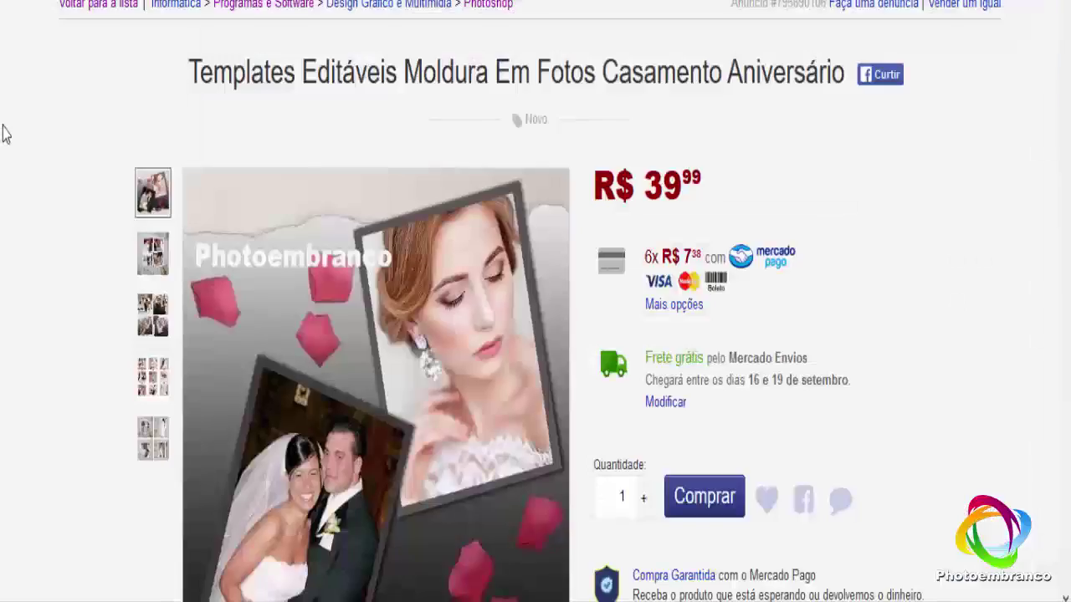